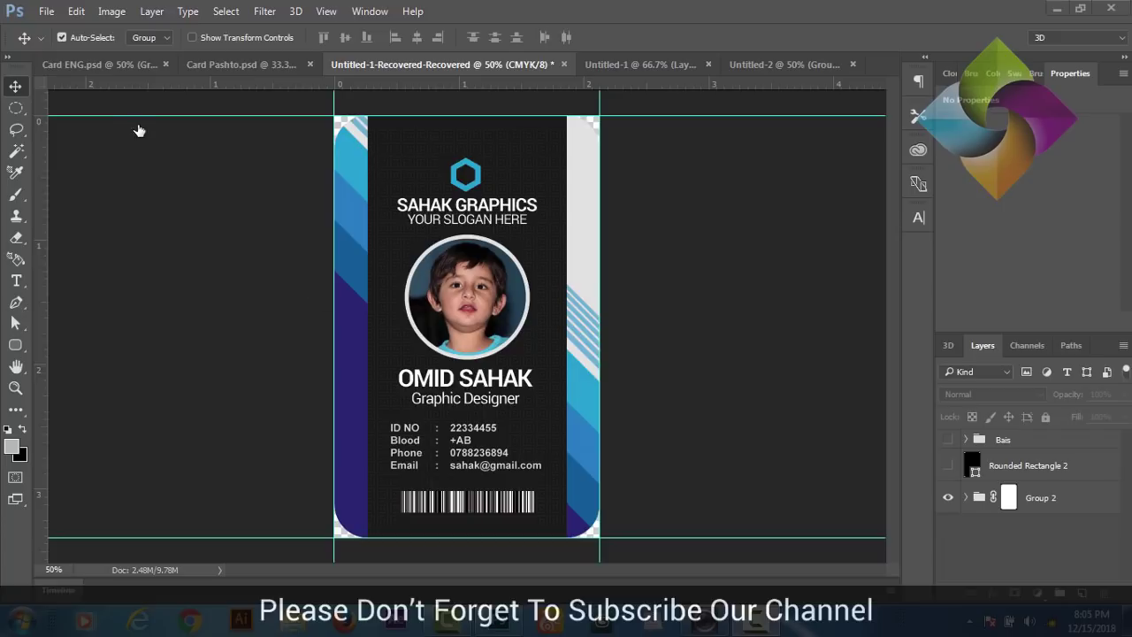
# Step: Create Untitled-3: a white 2.13 × 3.39 inch, 300 ppi CMYK document
pyautogui.click(46, 10)
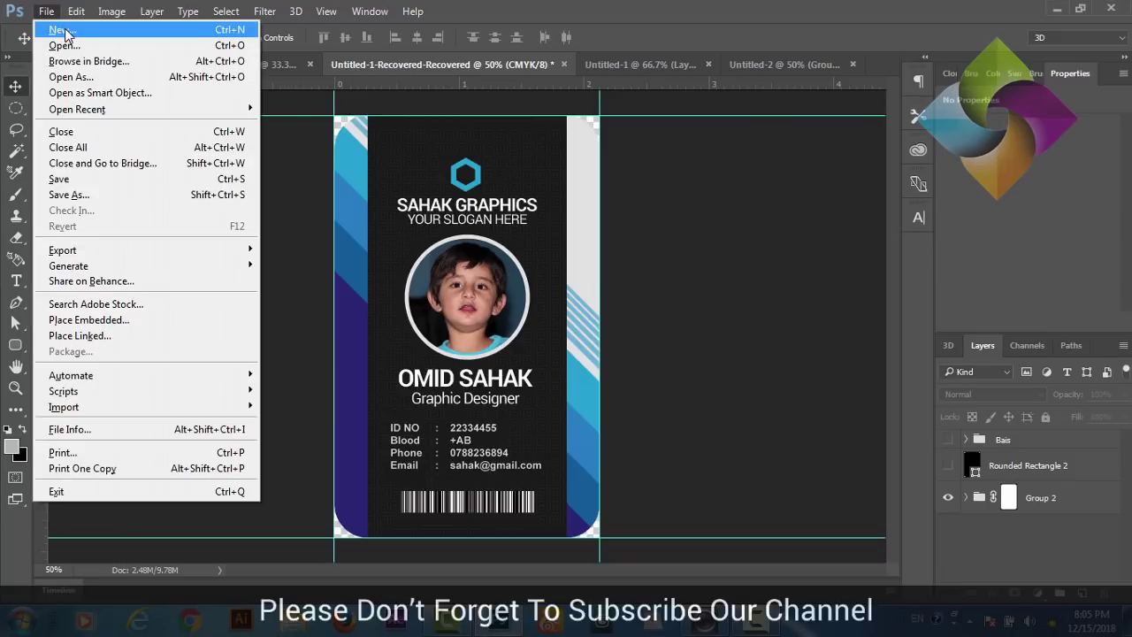
pyautogui.click(55, 26)
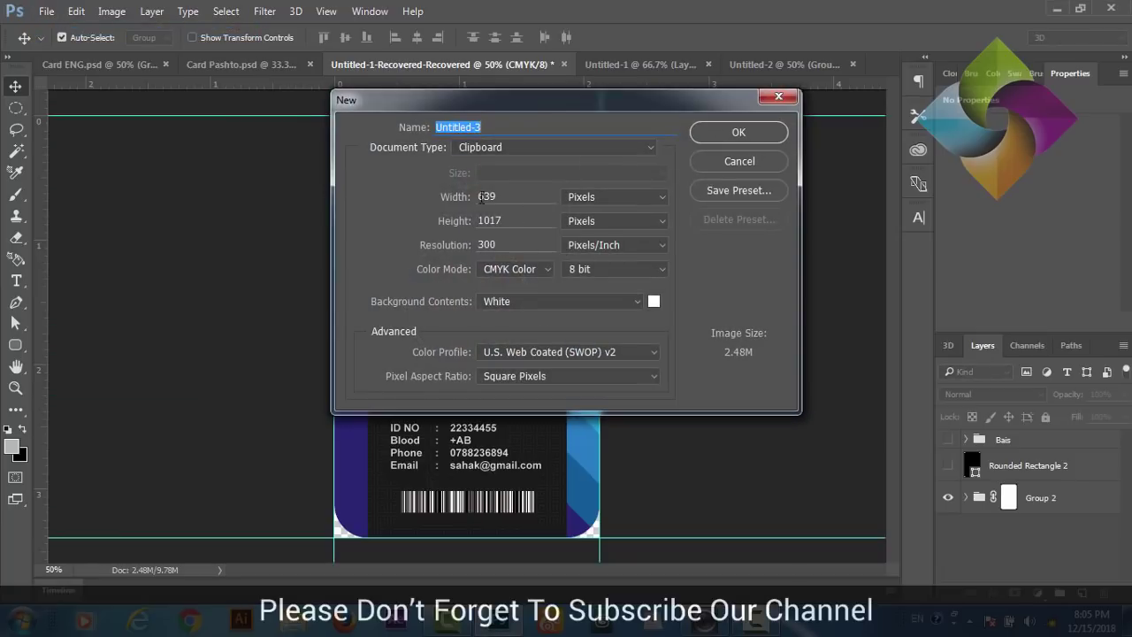
pyautogui.click(660, 197)
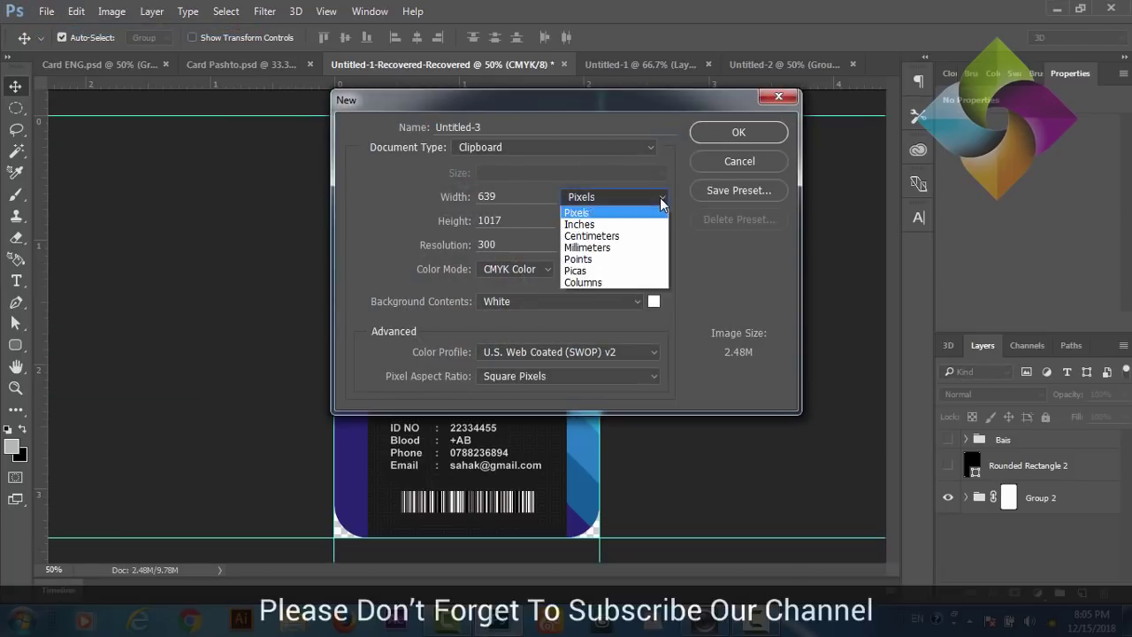
pyautogui.click(630, 215)
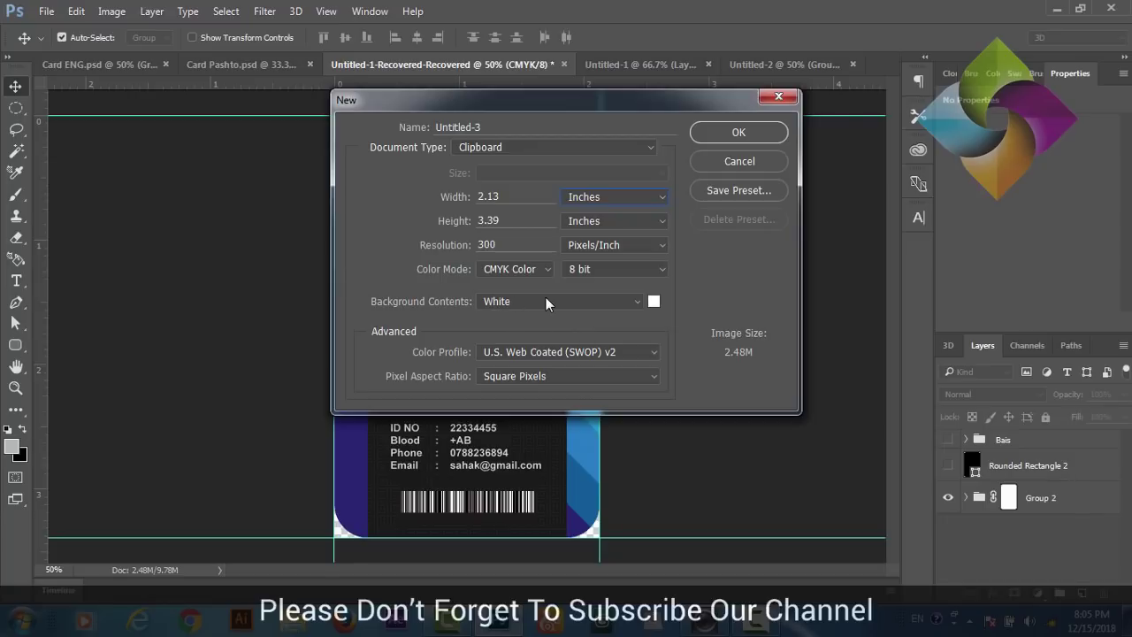
pyautogui.click(739, 134)
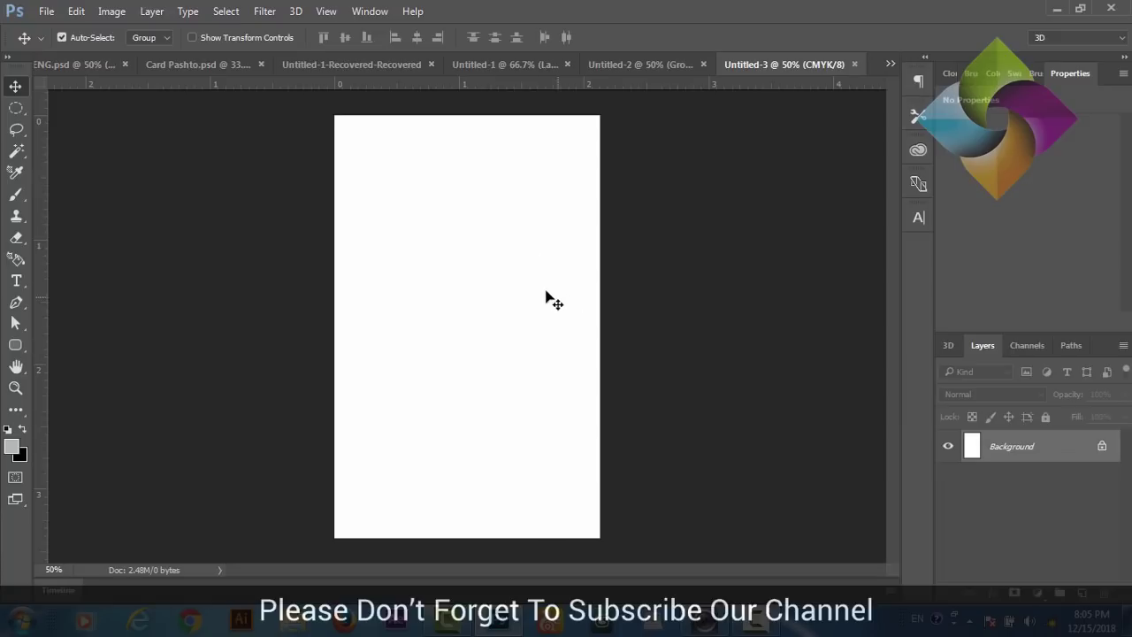
# Step: Drag guides onto the page's top, right, left and bottom edges
pyautogui.moveTo(492, 84); pyautogui.dragTo(497, 113)
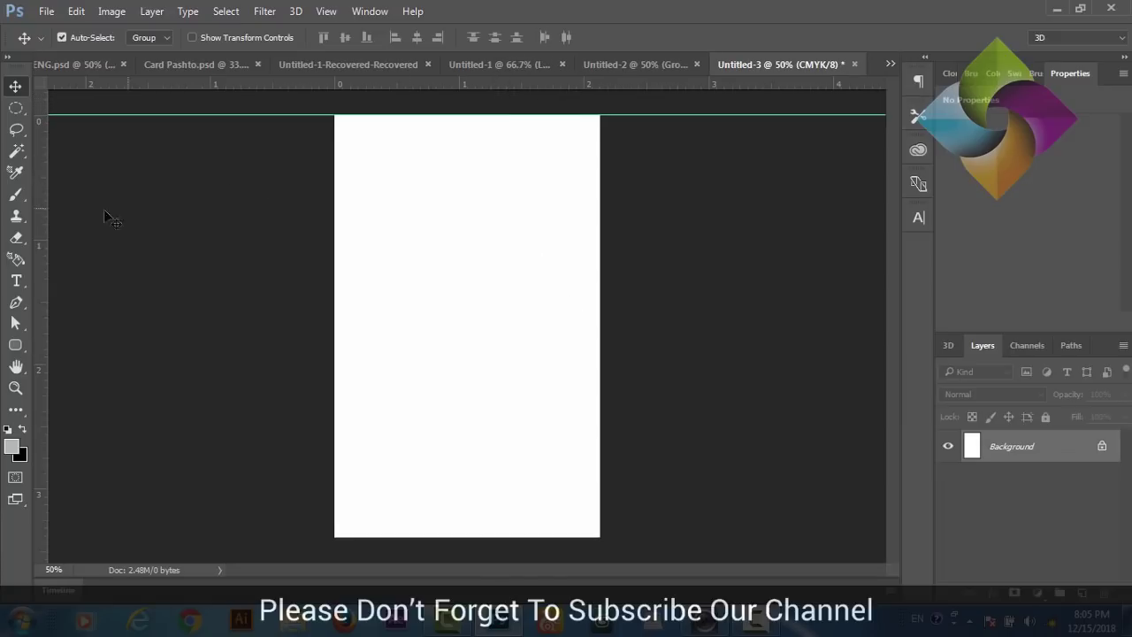
pyautogui.moveTo(41, 218); pyautogui.dragTo(594, 256)
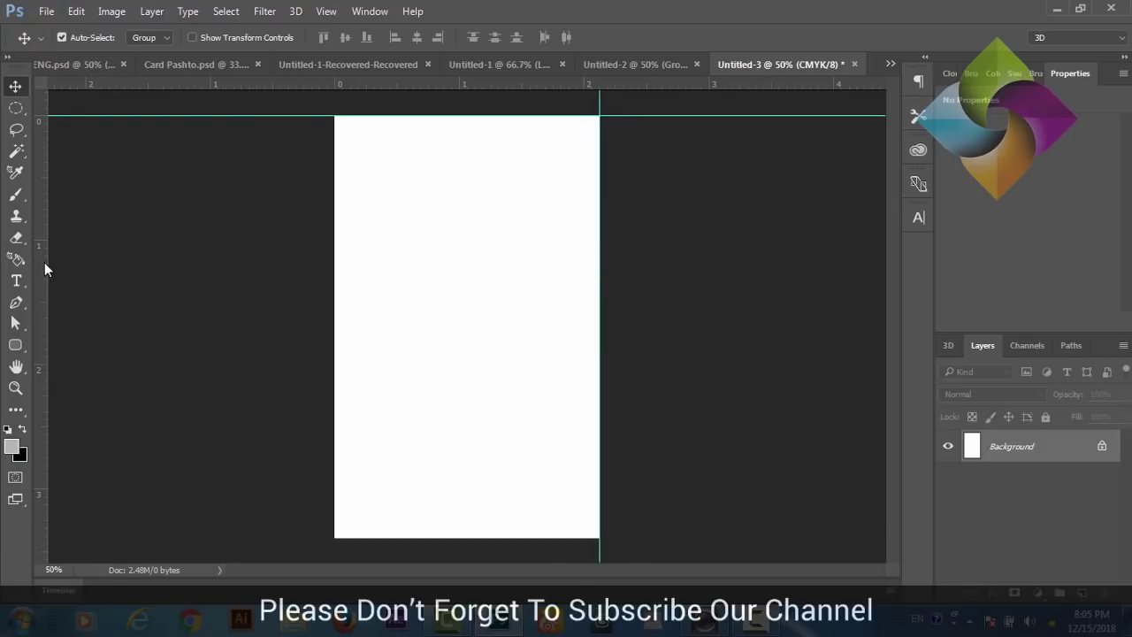
pyautogui.moveTo(45, 262); pyautogui.dragTo(337, 325)
pyautogui.moveTo(446, 87); pyautogui.dragTo(475, 534)
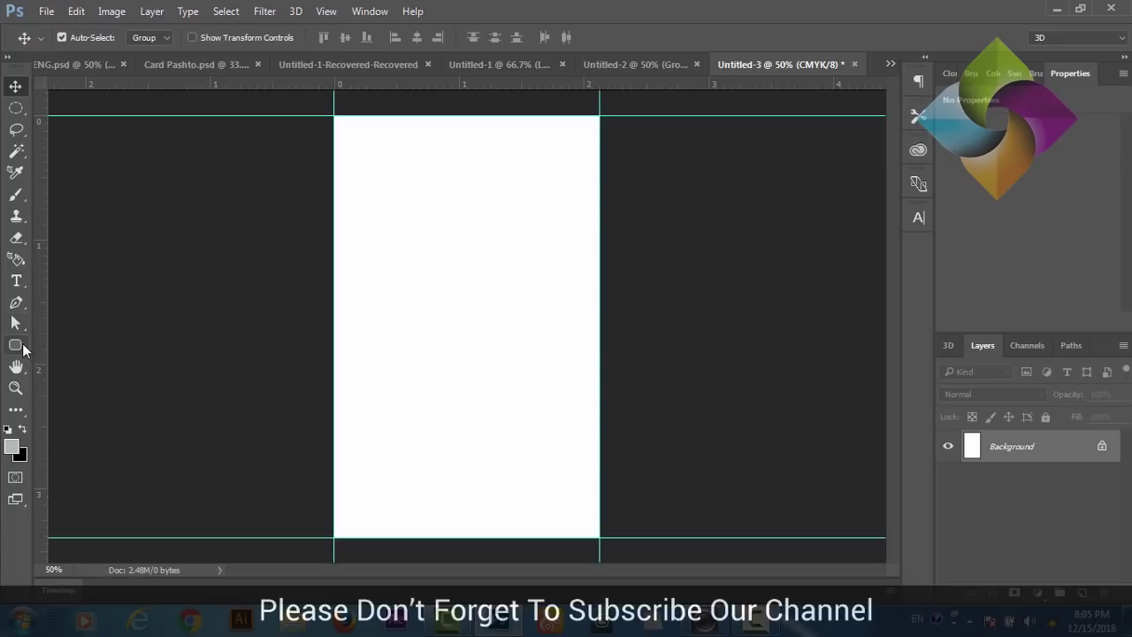
pyautogui.click(22, 345)
# Step: Draw a page-sized rectangle filled f3f3f3 and delete the original Background layer
pyautogui.click(63, 343)
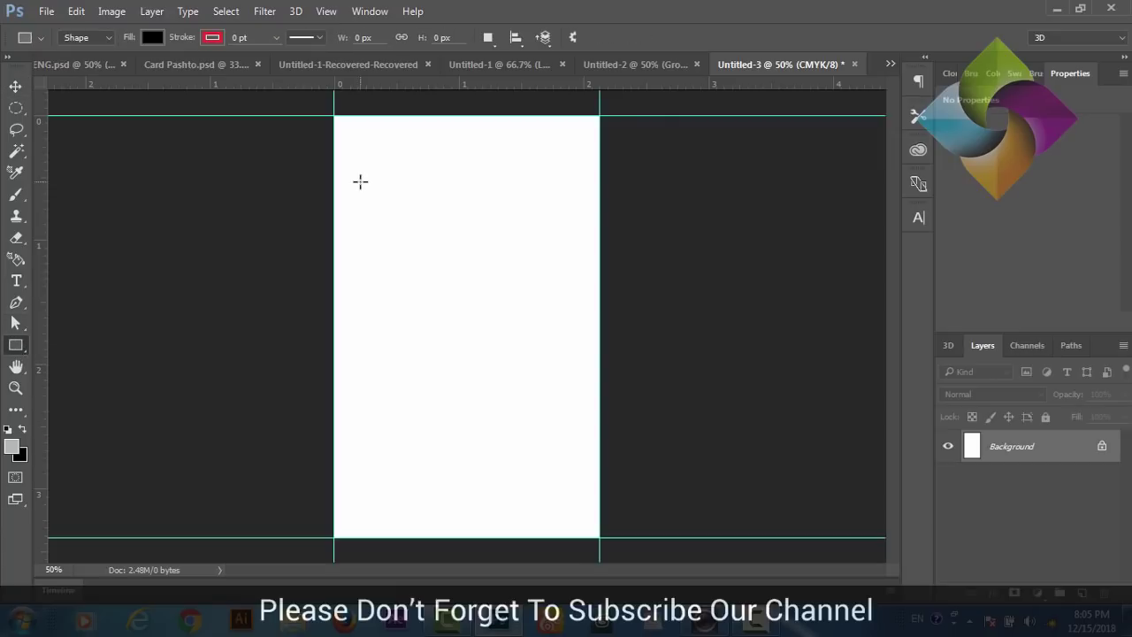
pyautogui.moveTo(334, 115)
pyautogui.mouseDown()
pyautogui.moveTo(566, 439)
pyautogui.moveTo(600, 537)
pyautogui.mouseUp()
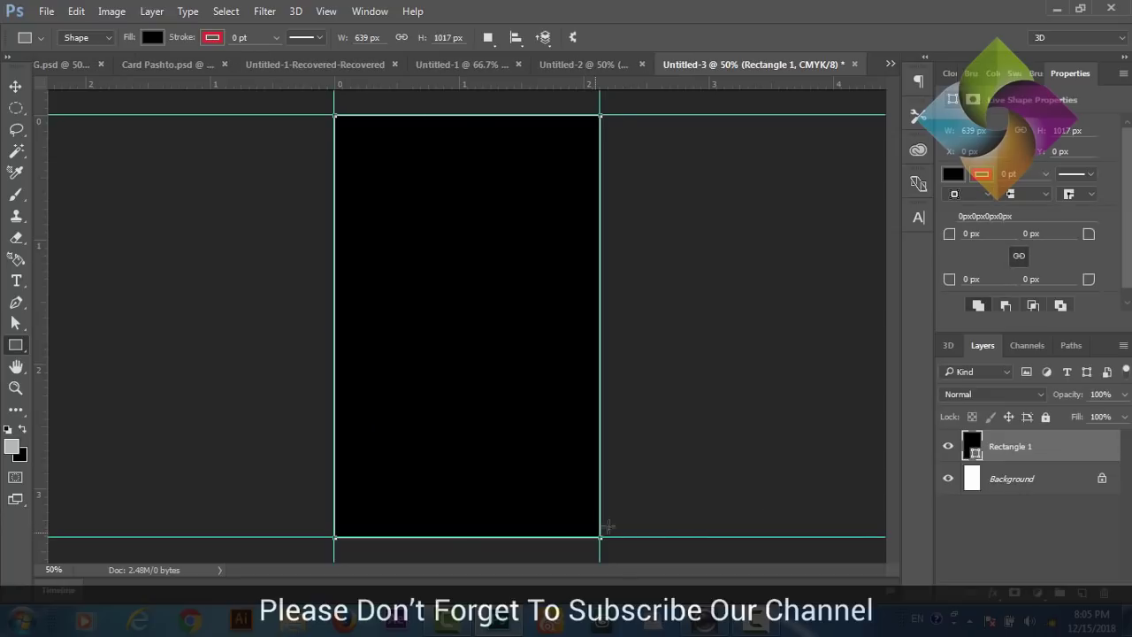
pyautogui.doubleClick(976, 455)
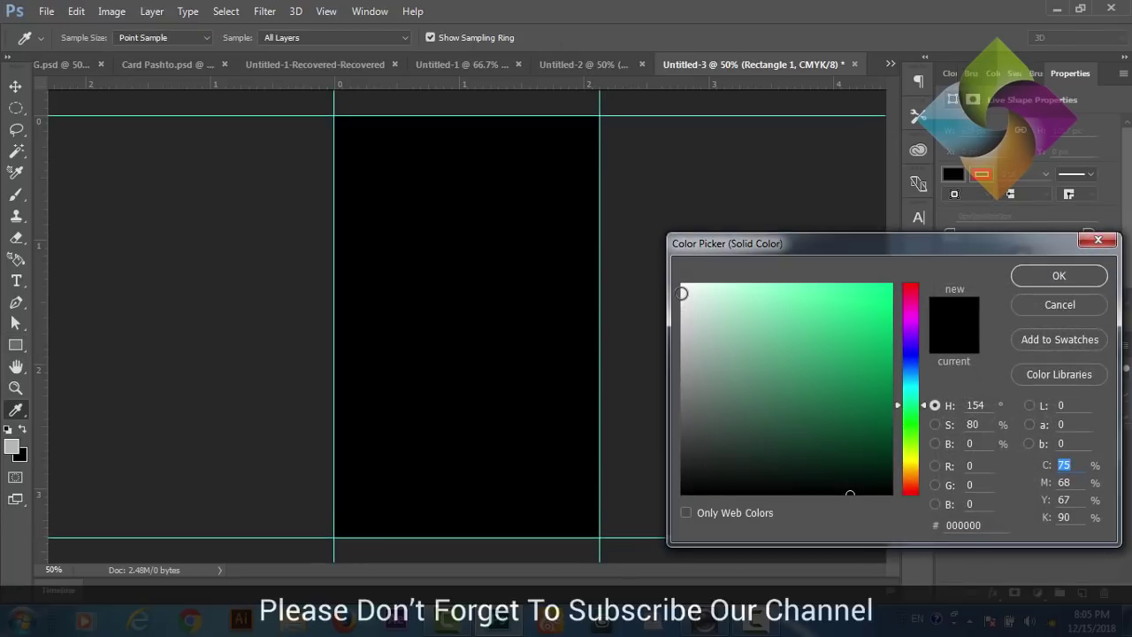
pyautogui.click(681, 293)
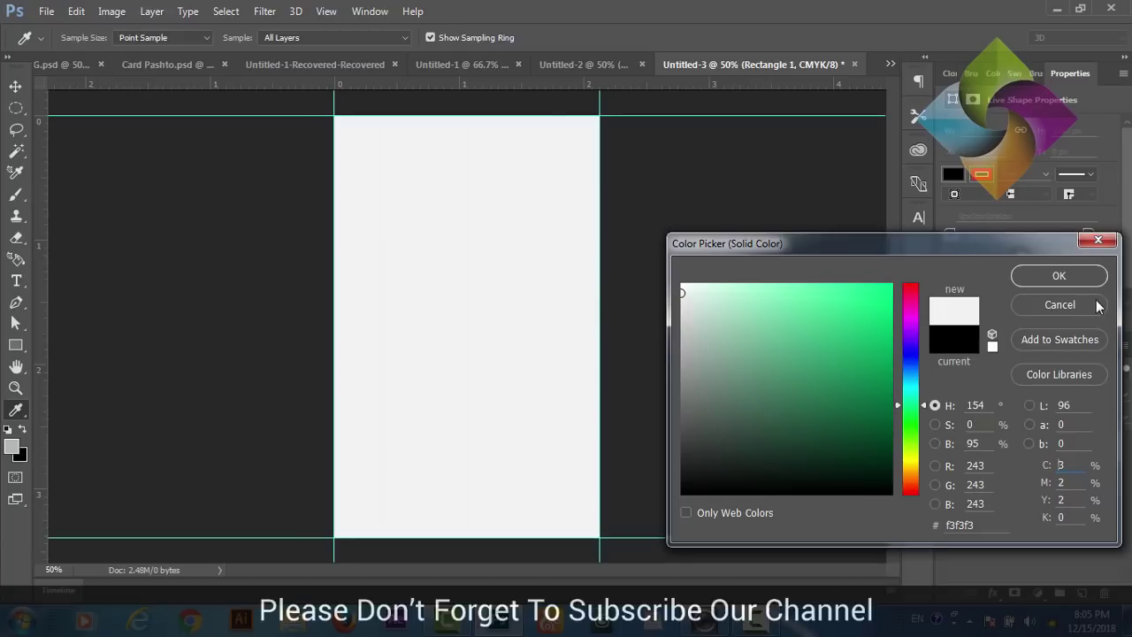
pyautogui.click(1057, 274)
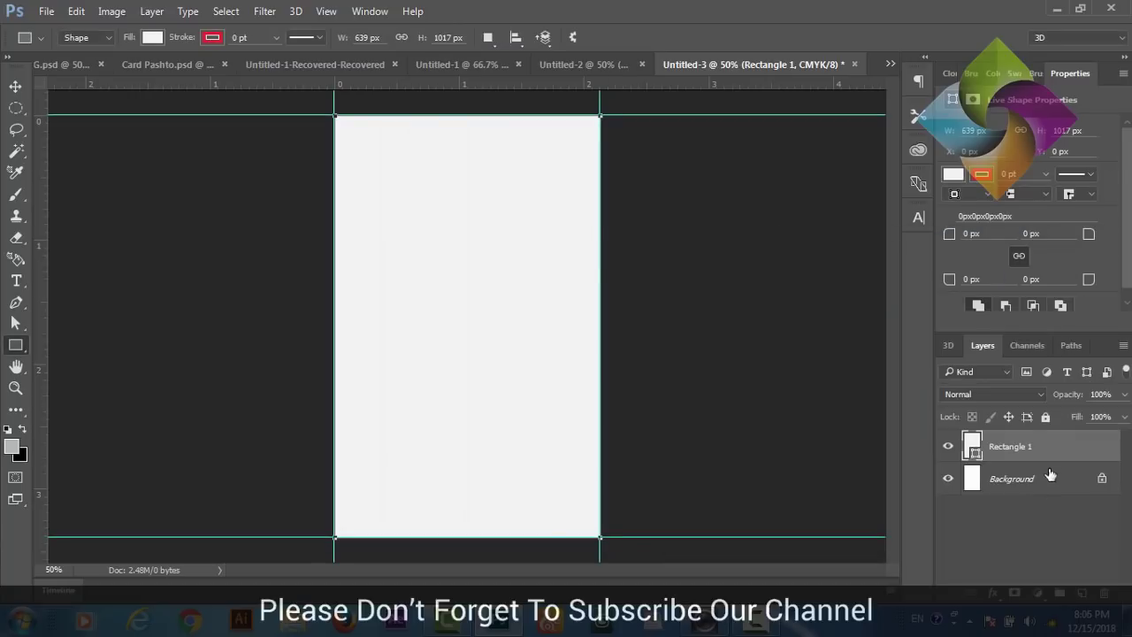
pyautogui.click(1103, 482)
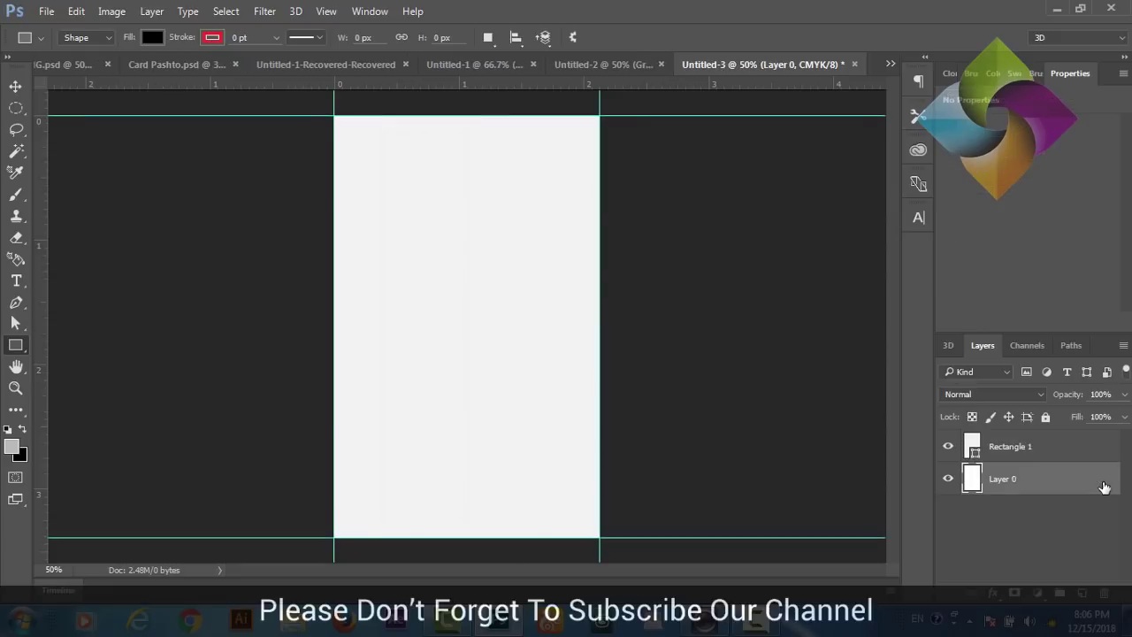
pyautogui.press('Delete')
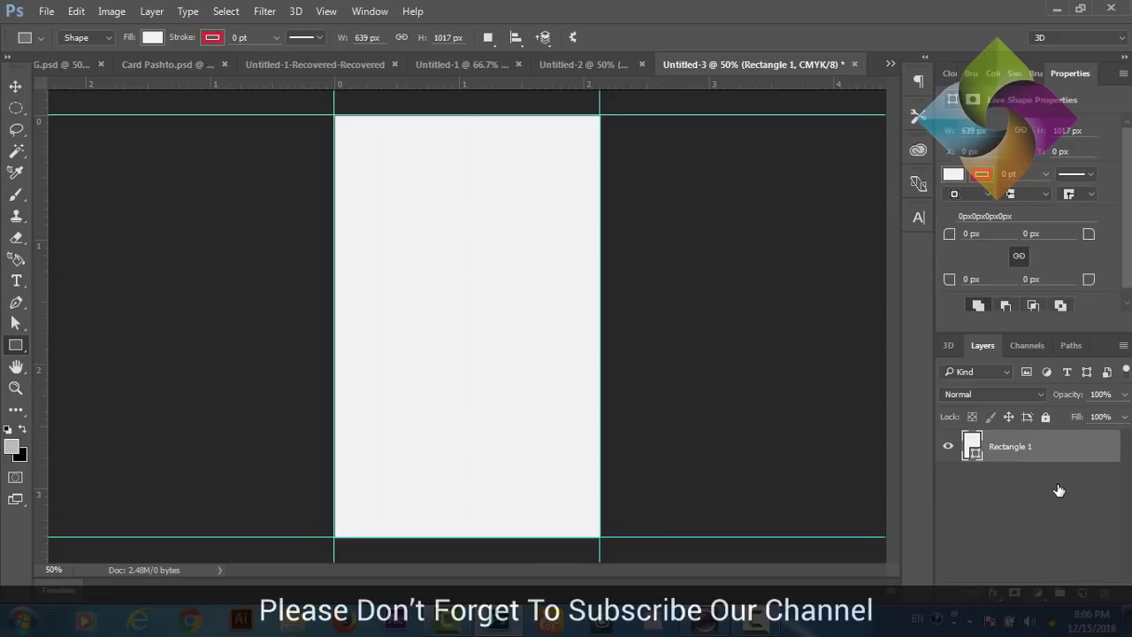
# Step: Group the grey rectangle, rename the group Background, then collapse and lock it
pyautogui.hotkey('ctrl', 'g')
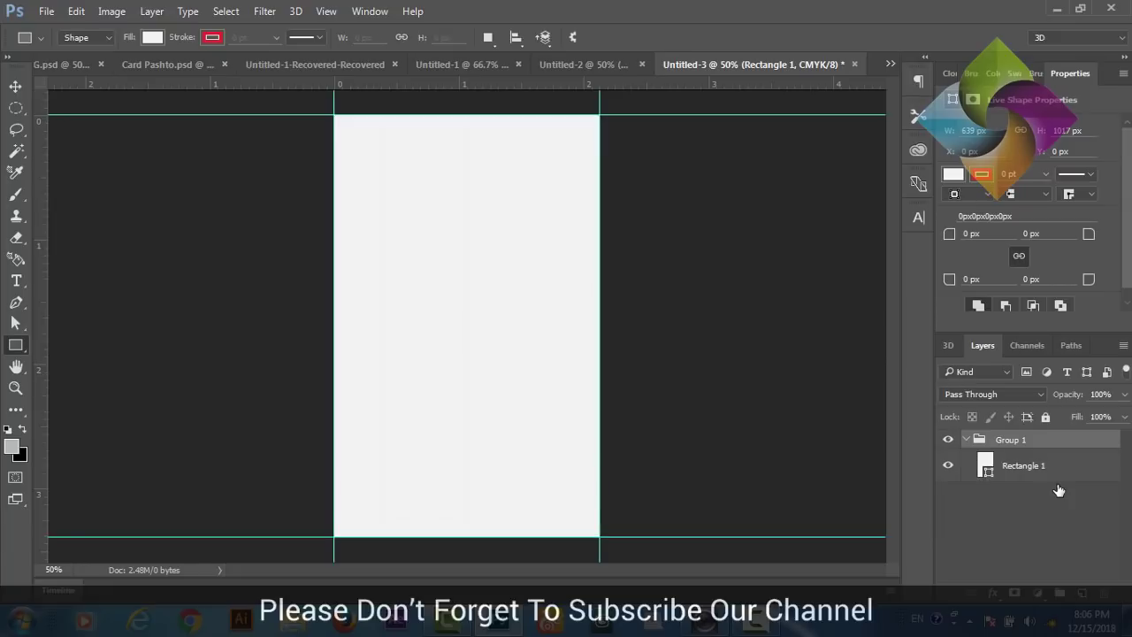
pyautogui.doubleClick(1018, 440)
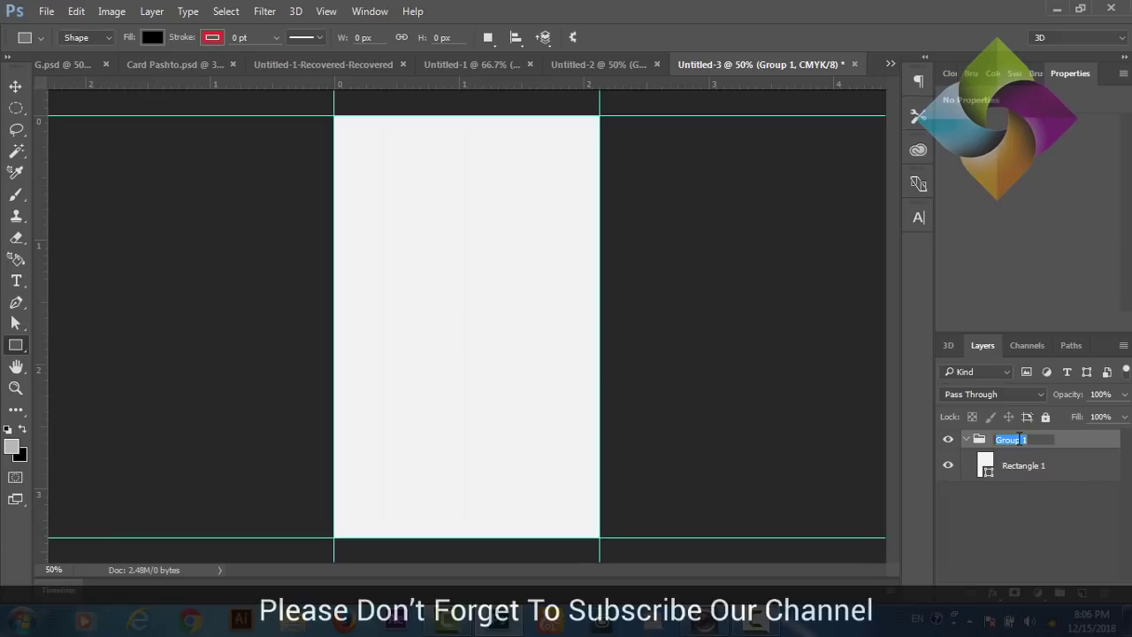
pyautogui.write('Background')
pyautogui.click(1013, 502)
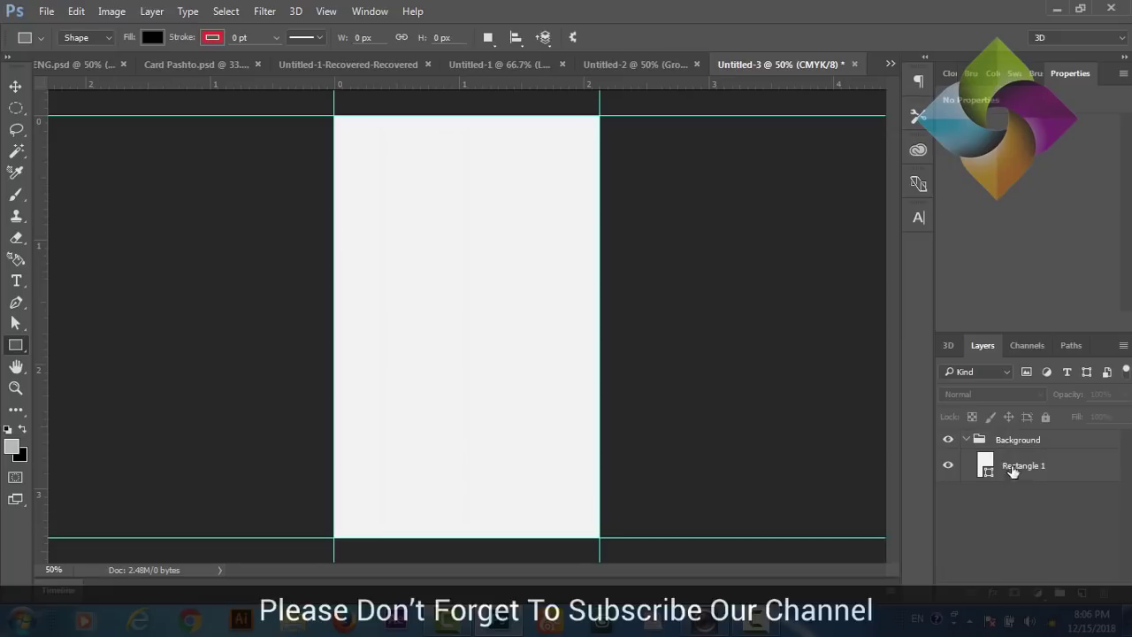
pyautogui.click(967, 441)
pyautogui.click(1040, 439)
pyautogui.click(1043, 417)
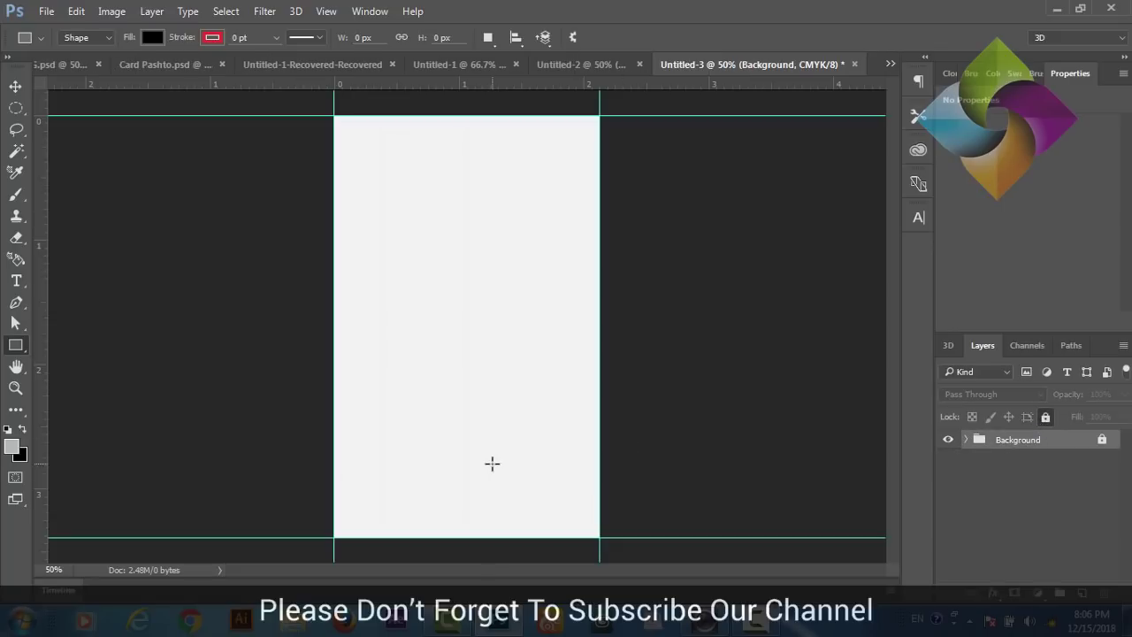
pyautogui.click(433, 65)
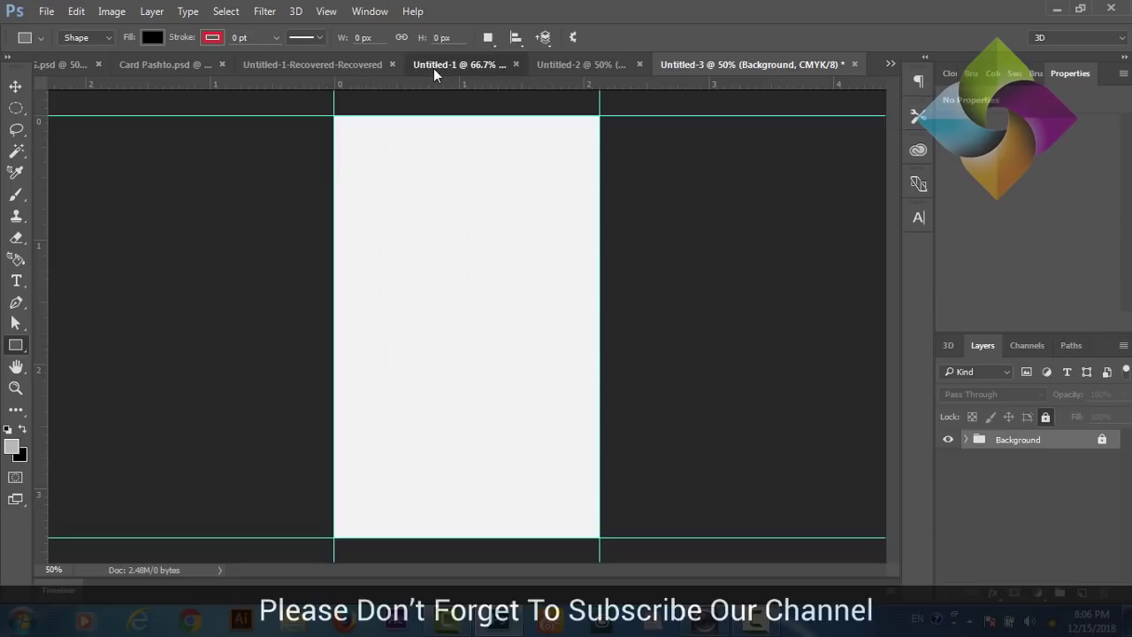
# Step: Sample the light blue 26a2d0 from a reference card stripe as the foreground colour
pyautogui.click(332, 64)
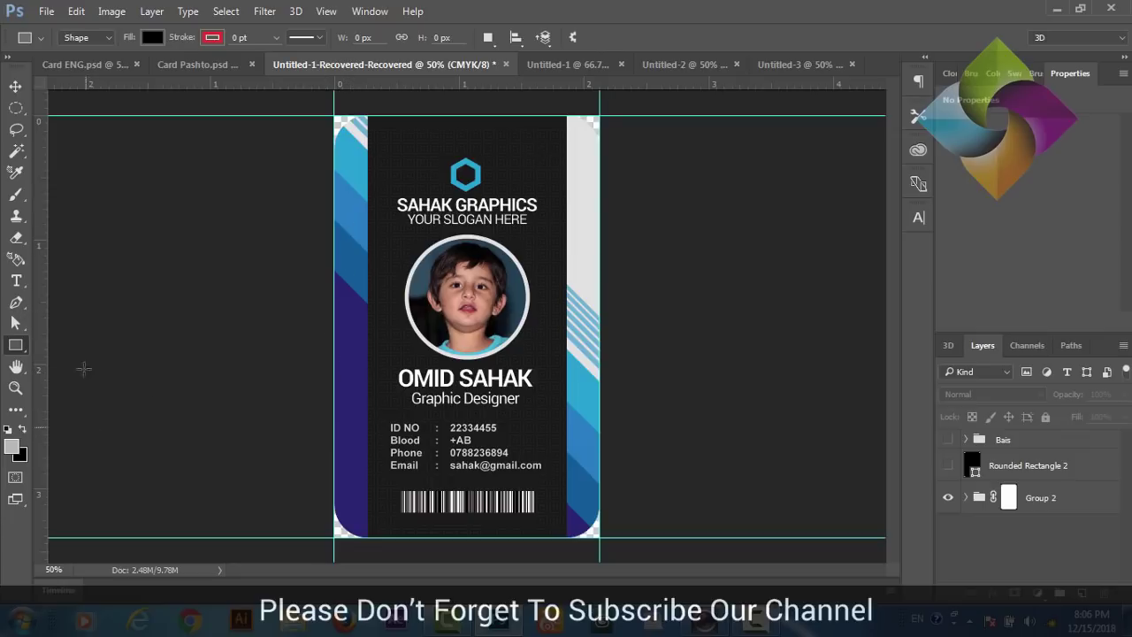
pyautogui.click(11, 447)
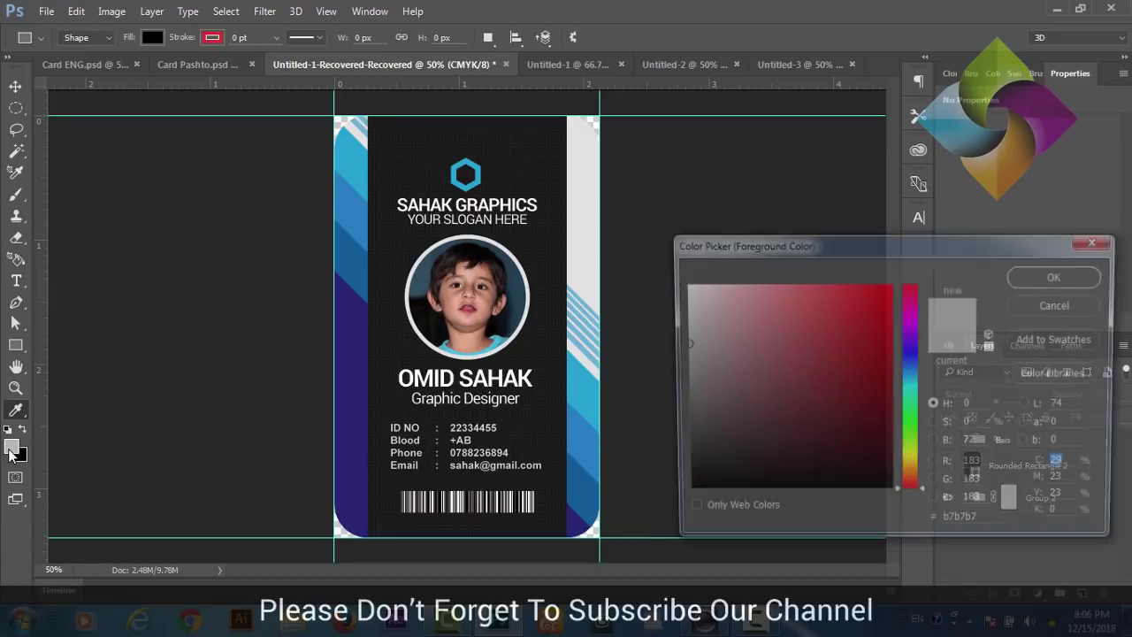
pyautogui.click(357, 153)
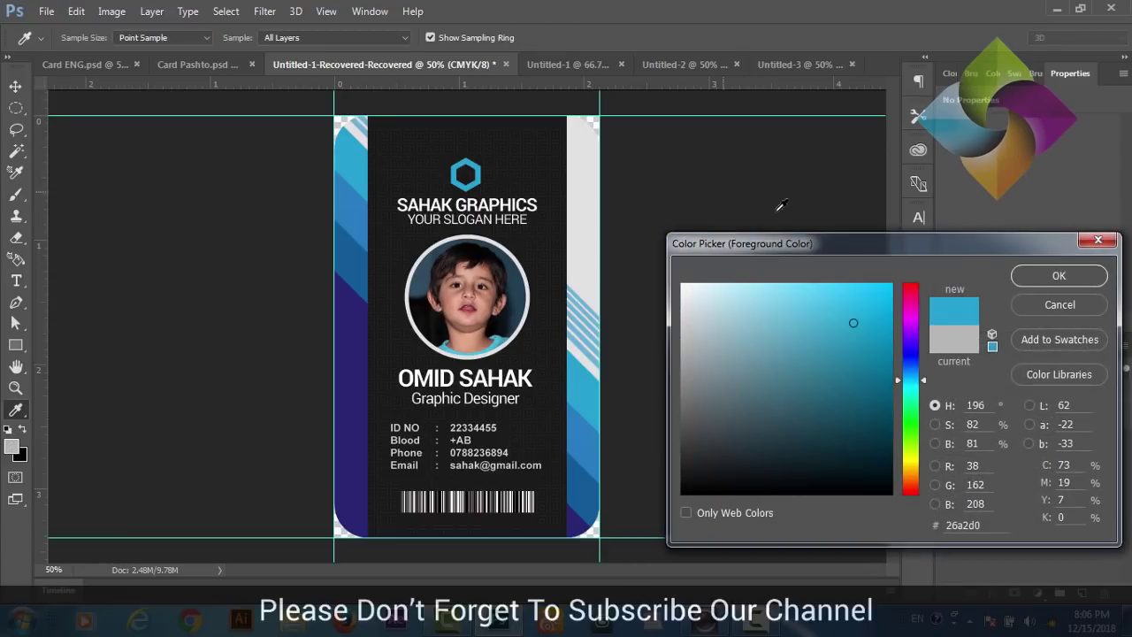
pyautogui.click(1058, 275)
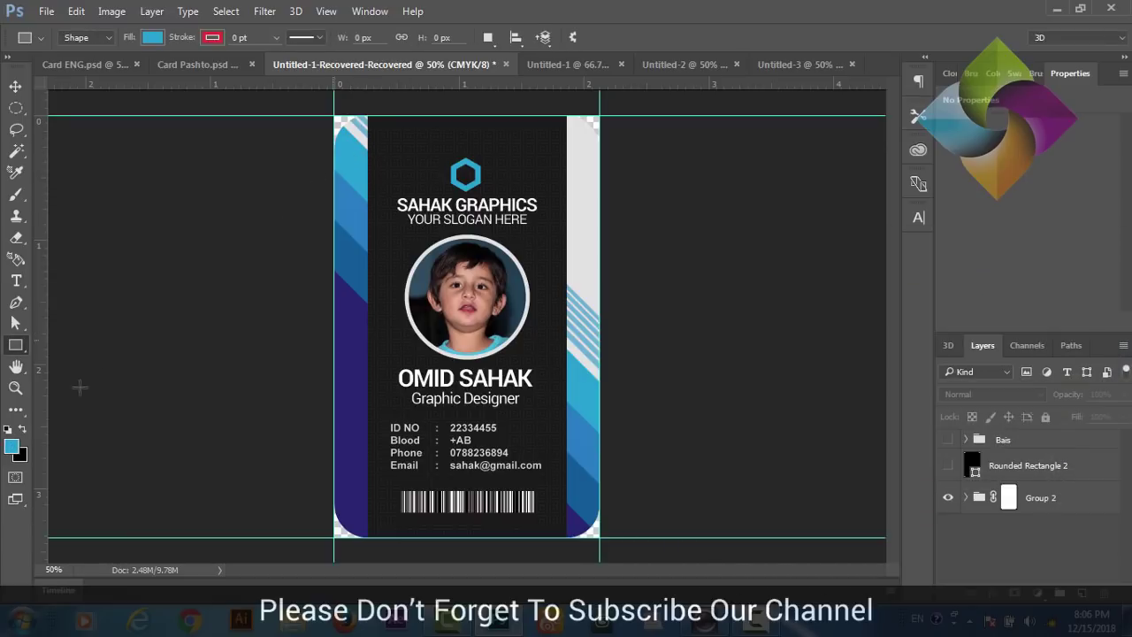
# Step: Sample the darker blue 277ec2 from the left stripe as the background colour
pyautogui.click(21, 455)
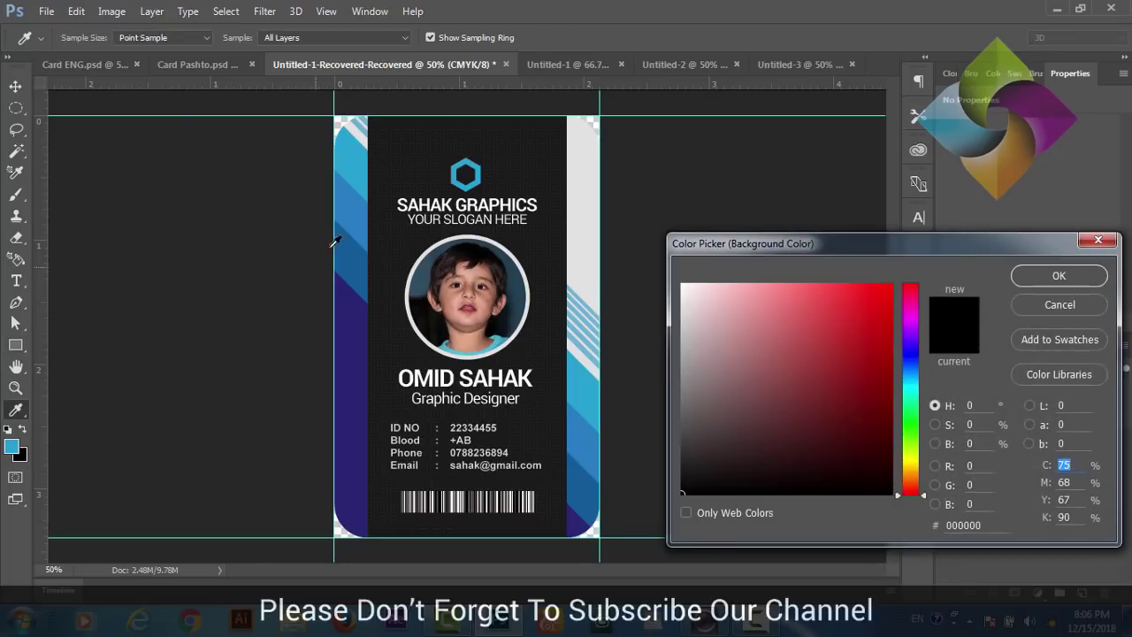
pyautogui.click(359, 215)
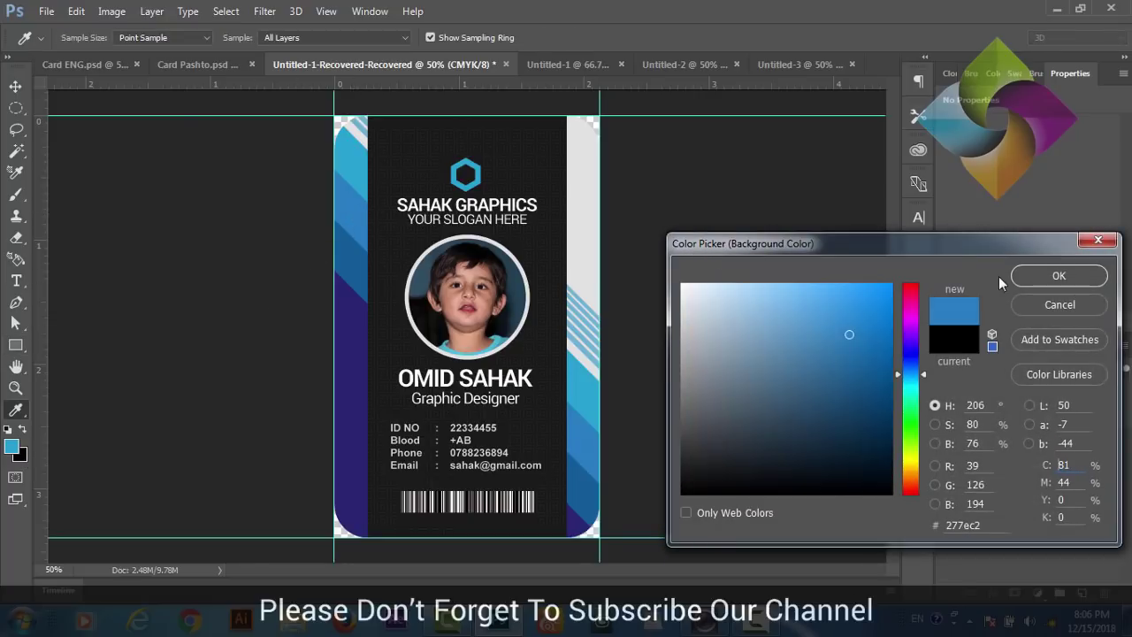
pyautogui.click(1042, 279)
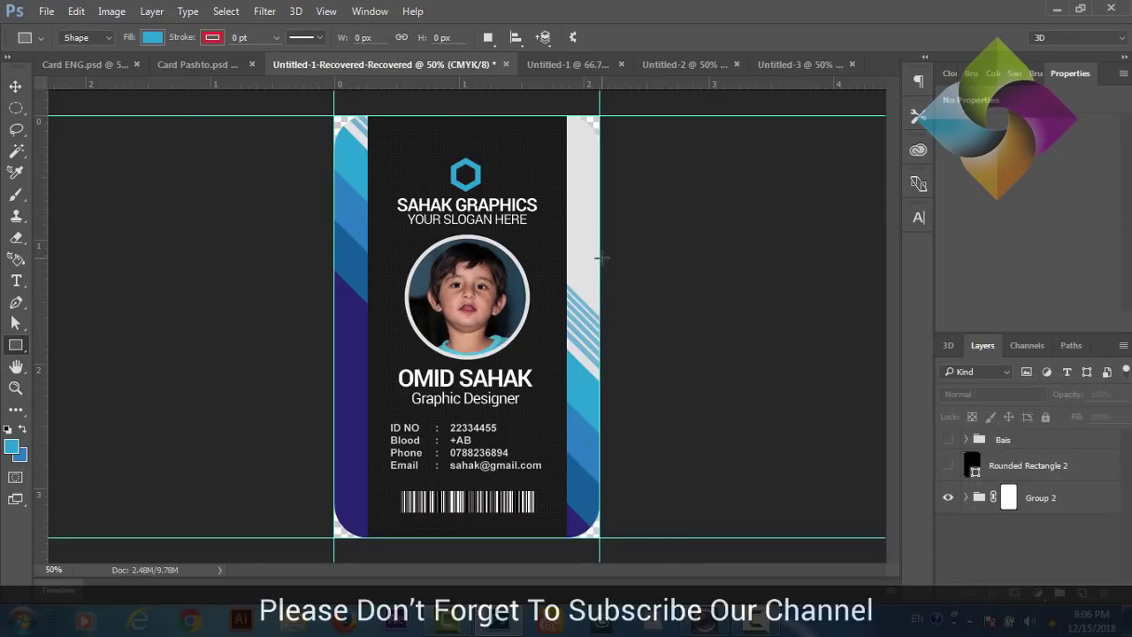
pyautogui.click(811, 64)
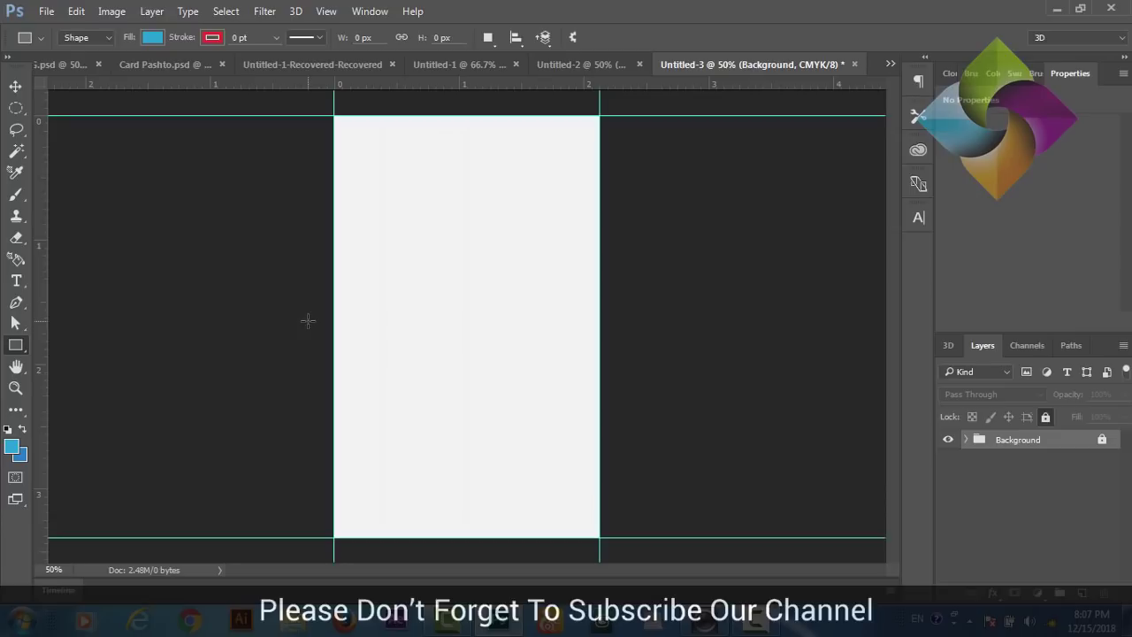
# Step: Draw a thin blue bar across the page's middle and duplicate it
pyautogui.moveTo(232, 284); pyautogui.dragTo(738, 314)
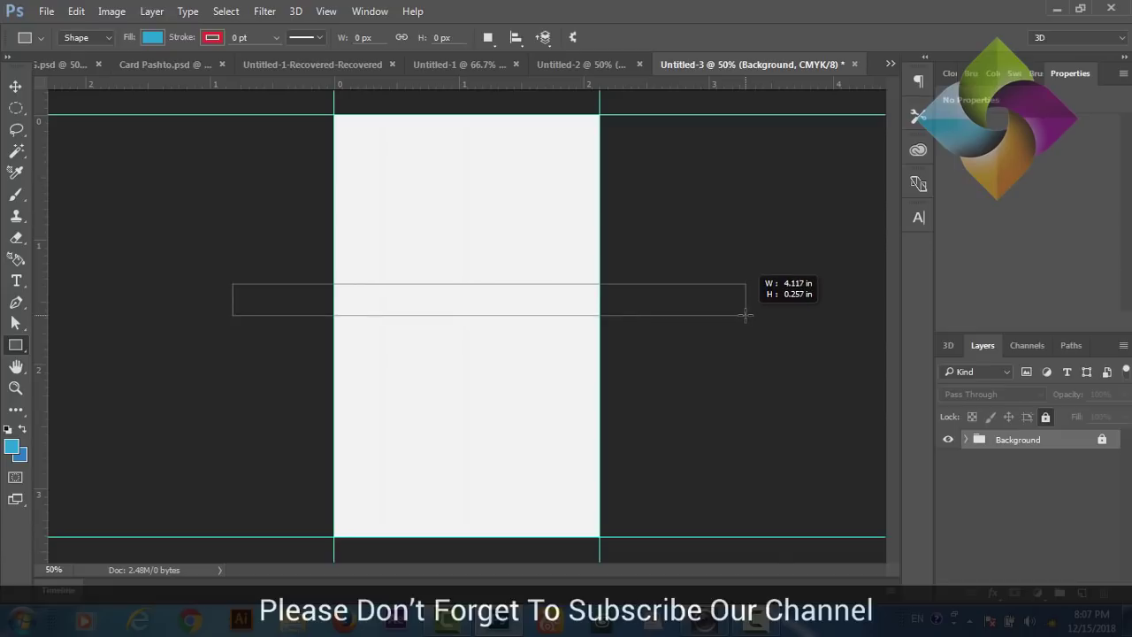
pyautogui.moveTo(739, 314); pyautogui.dragTo(753, 316)
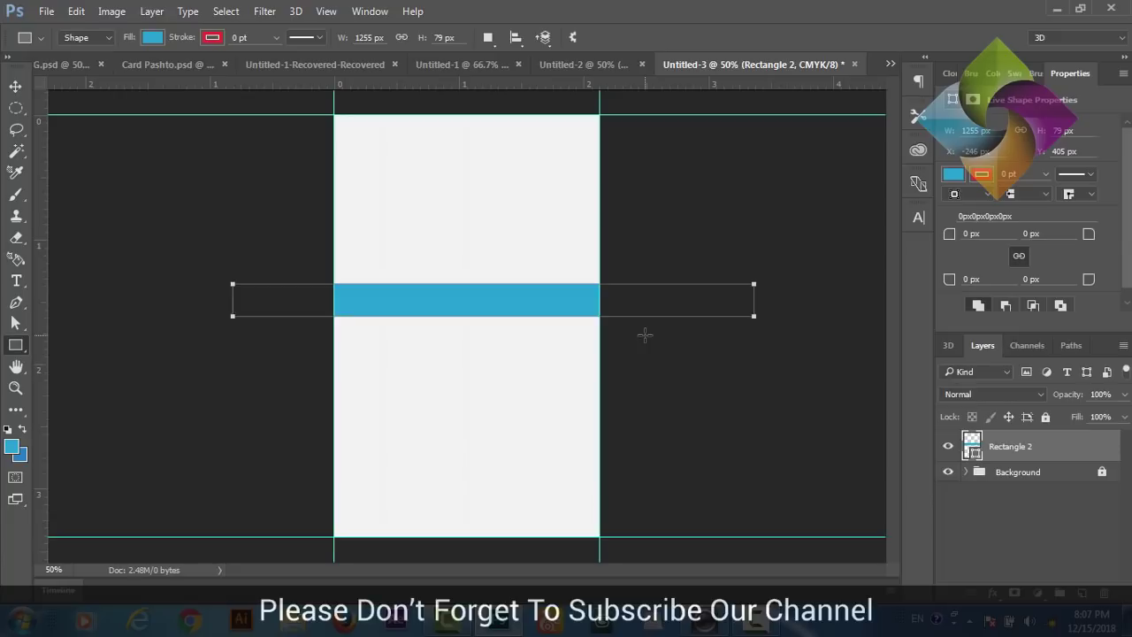
pyautogui.hotkey('ctrl', 'j')
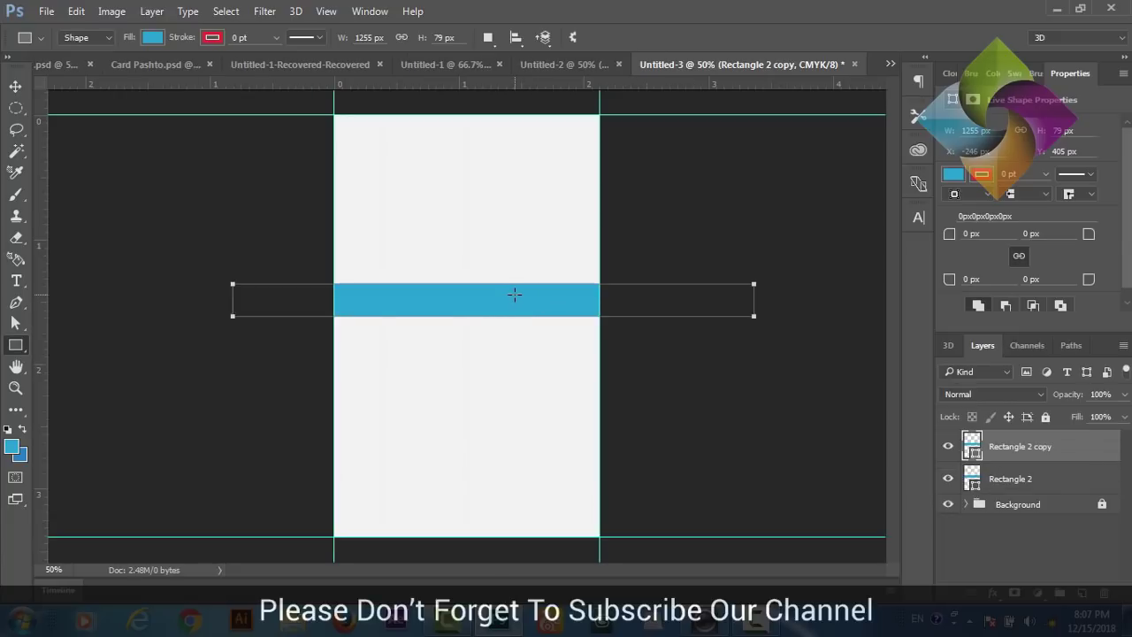
pyautogui.press('v')
# Step: Stack the copied bars flush beneath the original so three bars touch seamlessly
pyautogui.moveTo(513, 316); pyautogui.dragTo(515, 346)
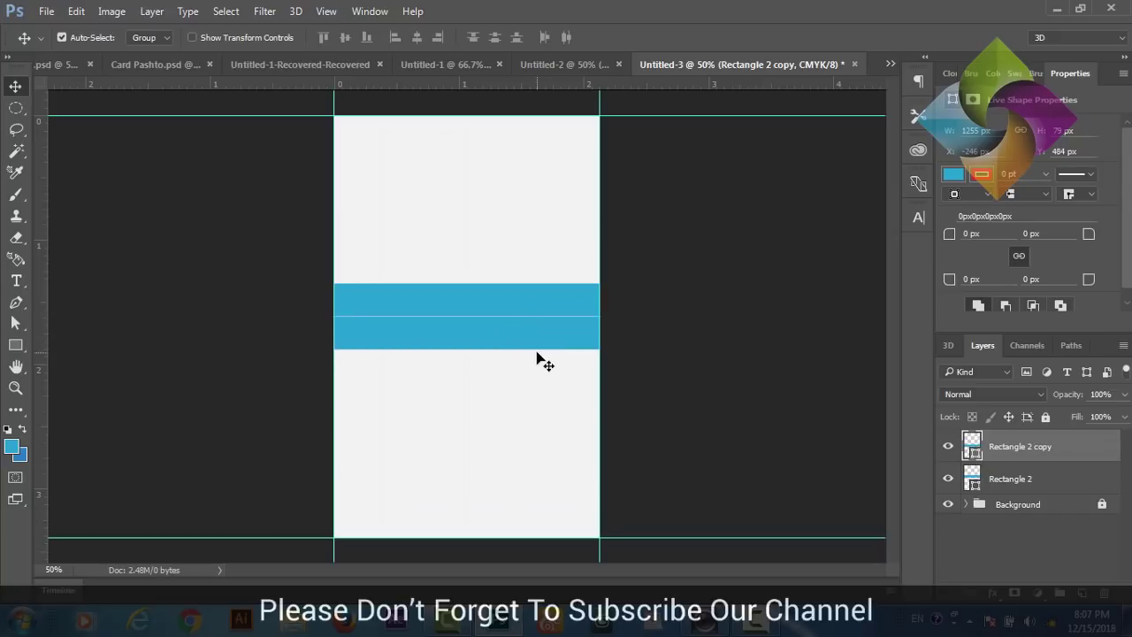
pyautogui.press('Up')
pyautogui.press('Up')
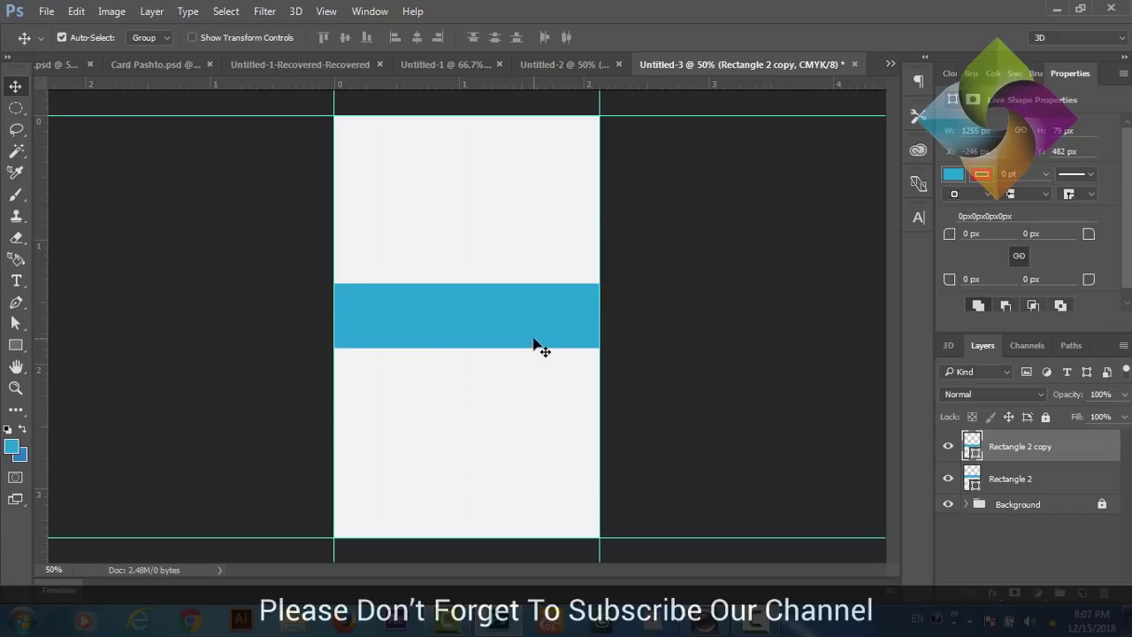
pyautogui.moveTo(533, 346); pyautogui.dragTo(540, 381)
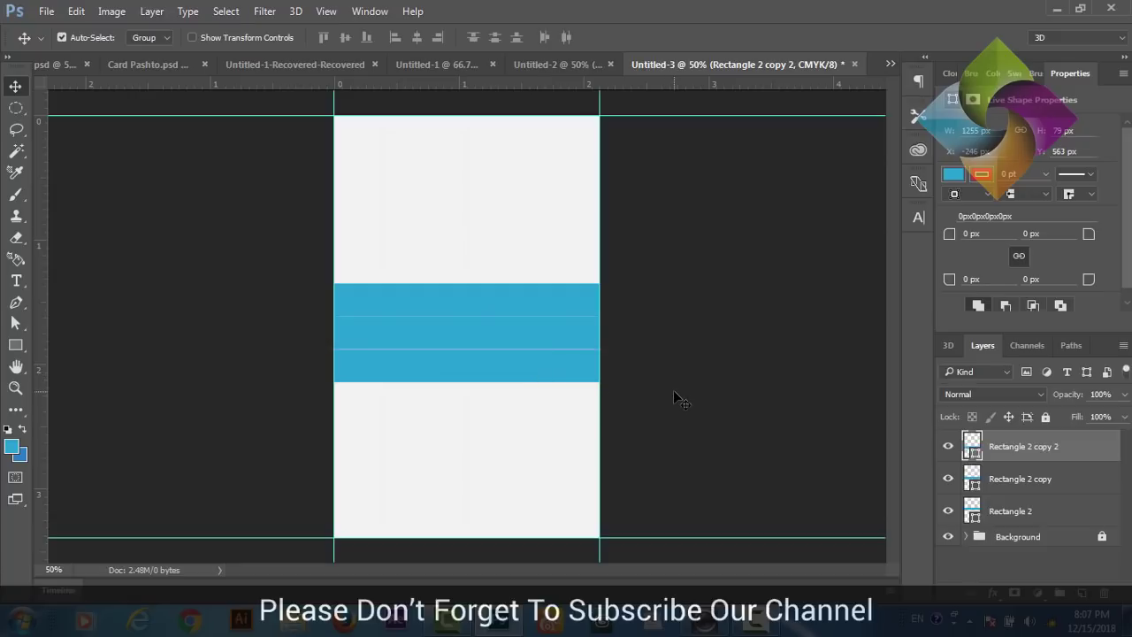
pyautogui.press('Up')
pyautogui.press('Up')
pyautogui.moveTo(581, 380); pyautogui.dragTo(579, 380)
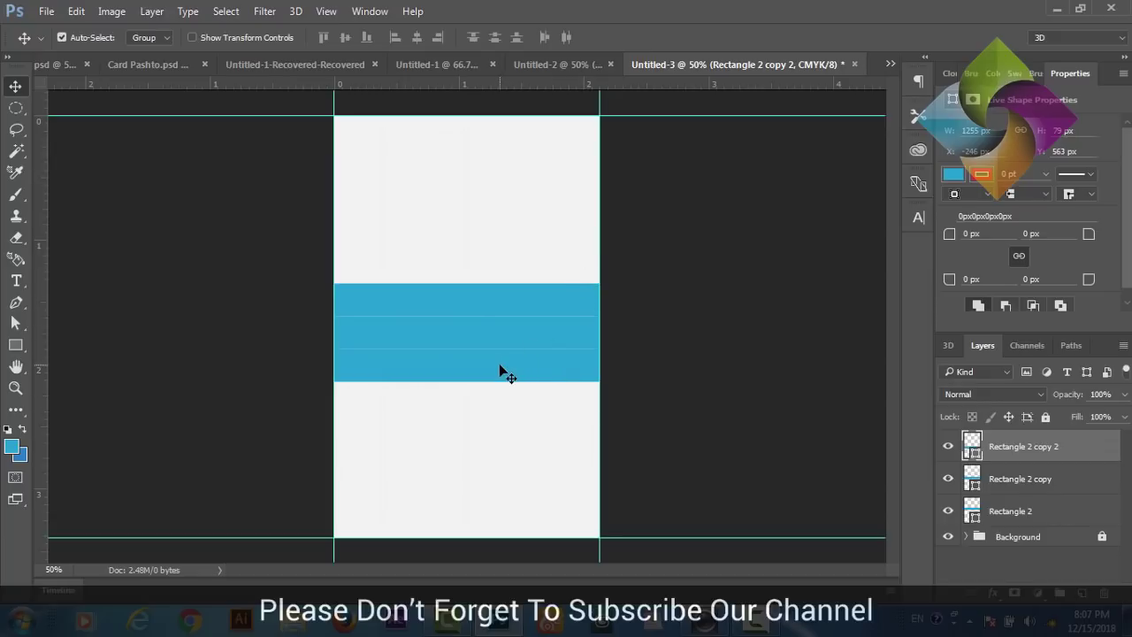
pyautogui.click(459, 331)
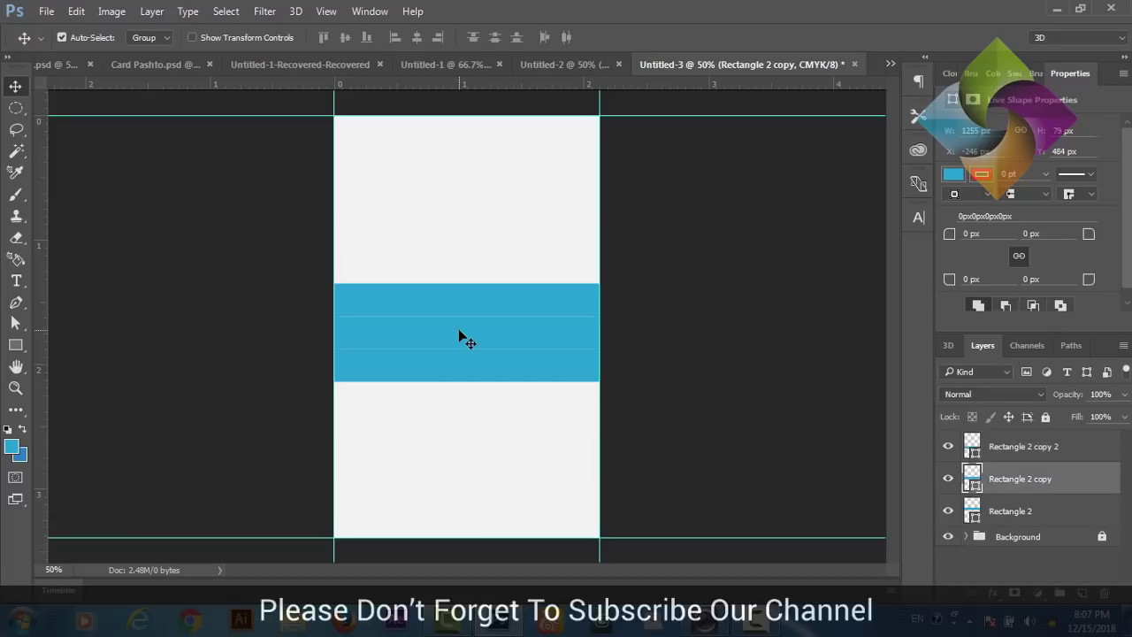
# Step: Recolour the middle bar to the deeper blue 277ec2
pyautogui.doubleClick(973, 482)
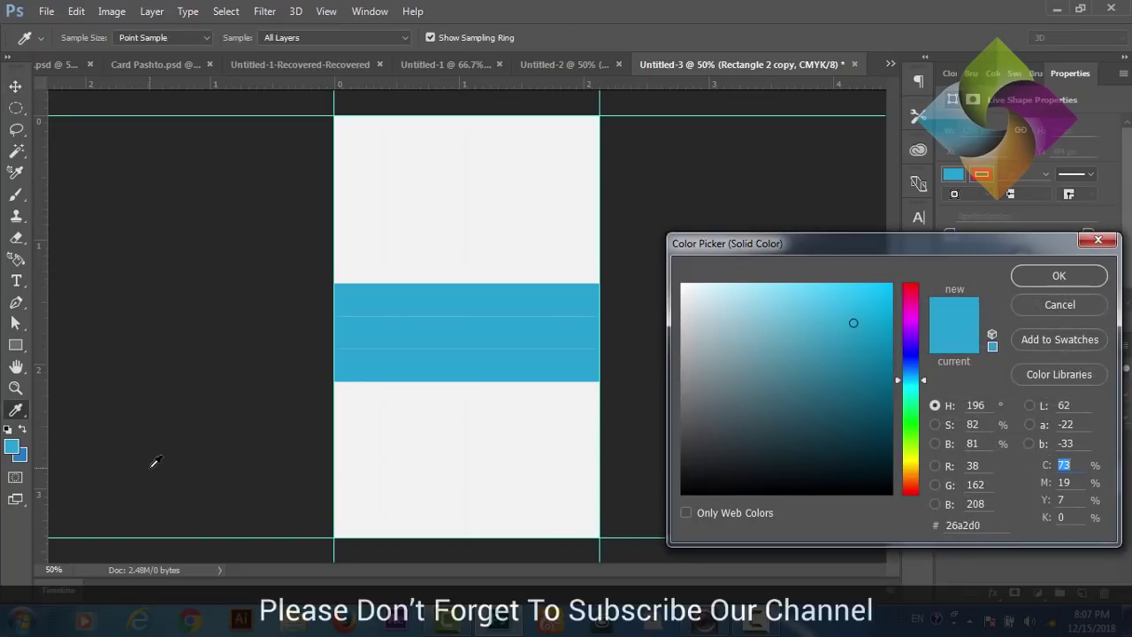
pyautogui.click(26, 452)
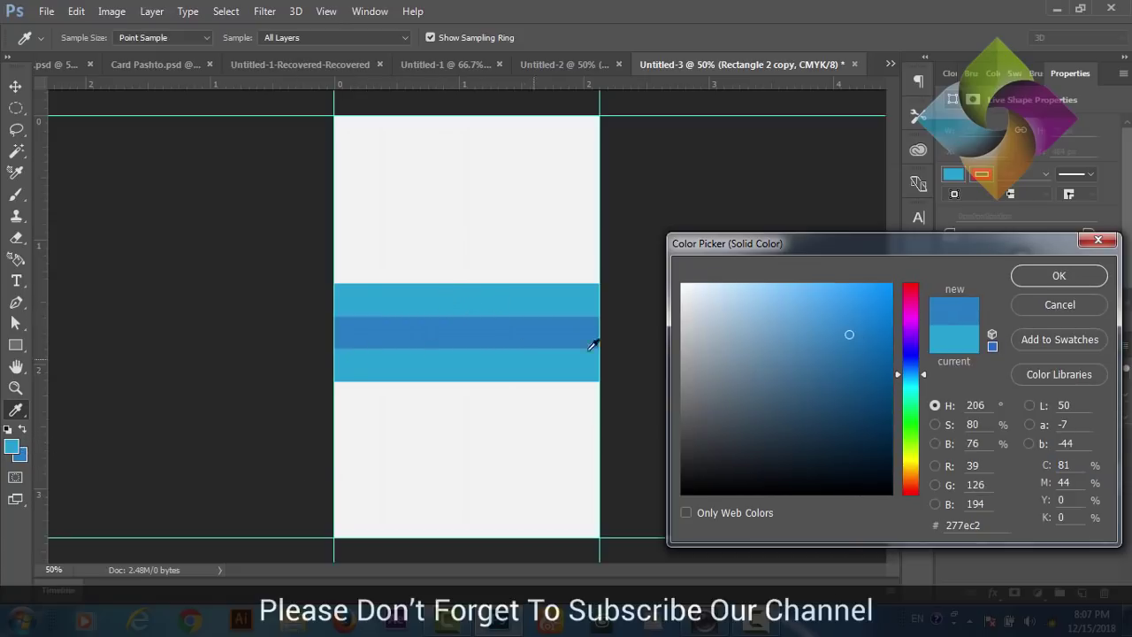
pyautogui.click(1058, 276)
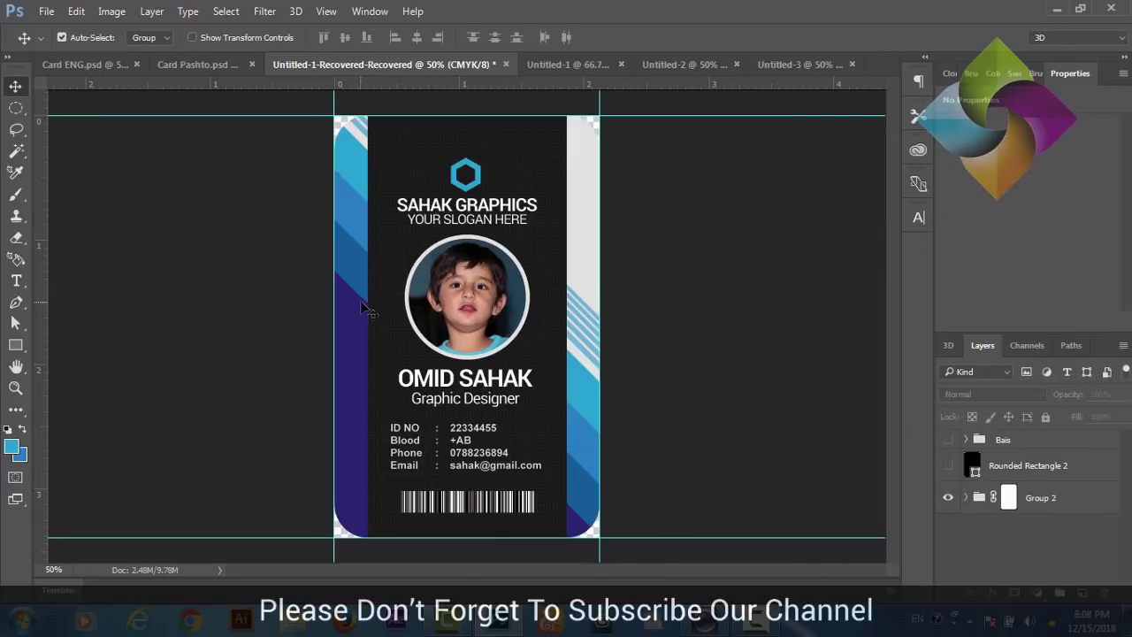
# Step: Sample the dark blue 125c97 from the ID card's stripe as the foreground colour
pyautogui.click(13, 447)
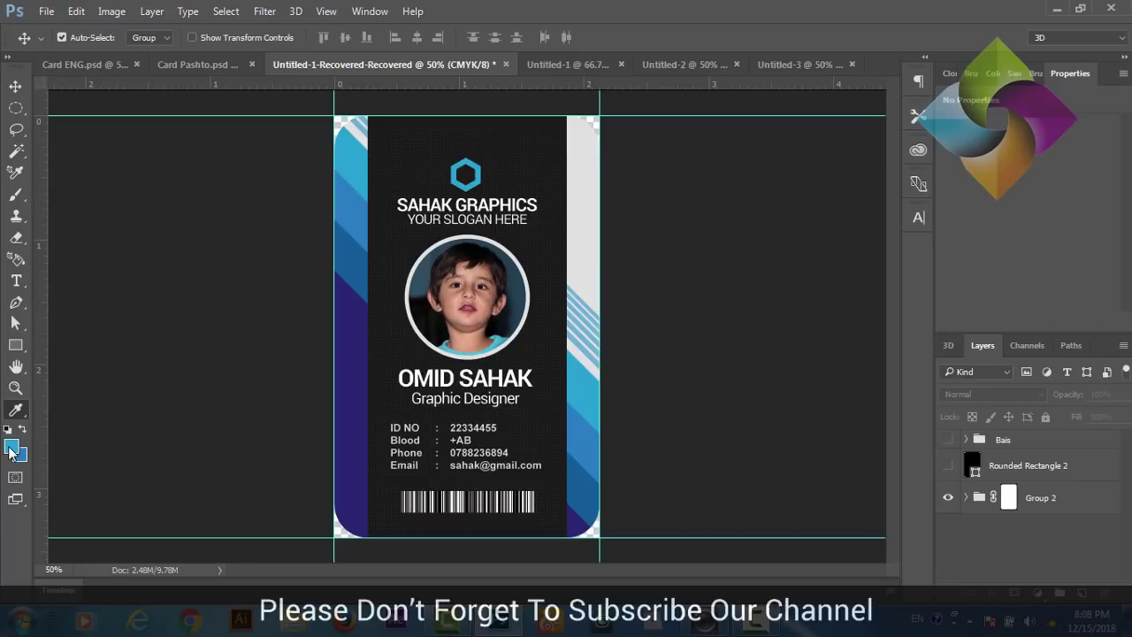
pyautogui.click(357, 263)
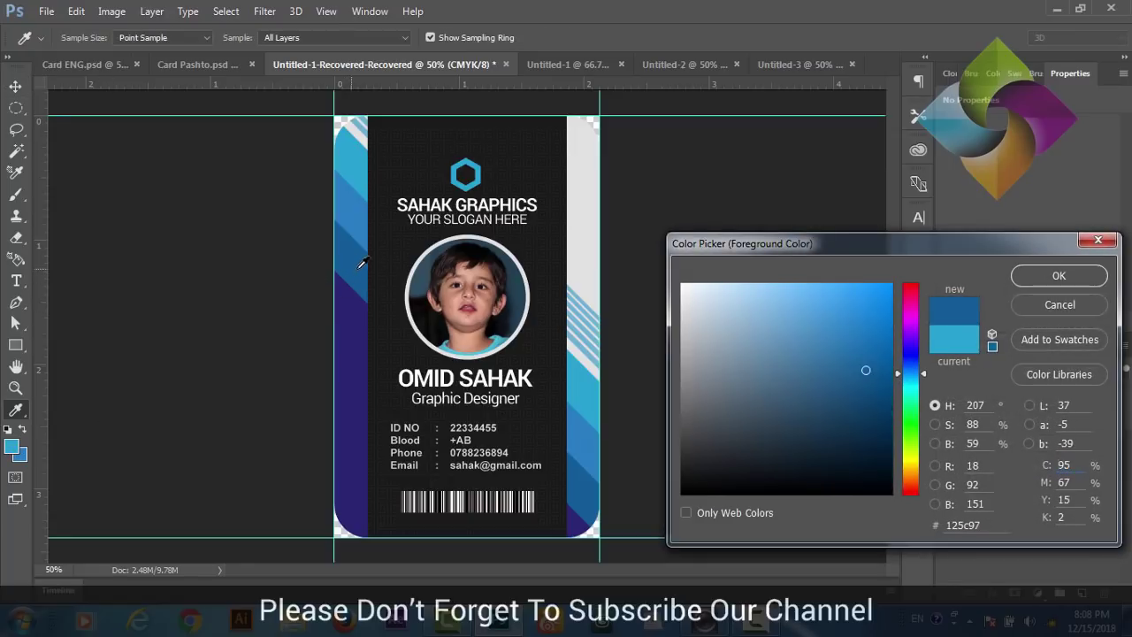
pyautogui.click(1058, 276)
pyautogui.press('v')
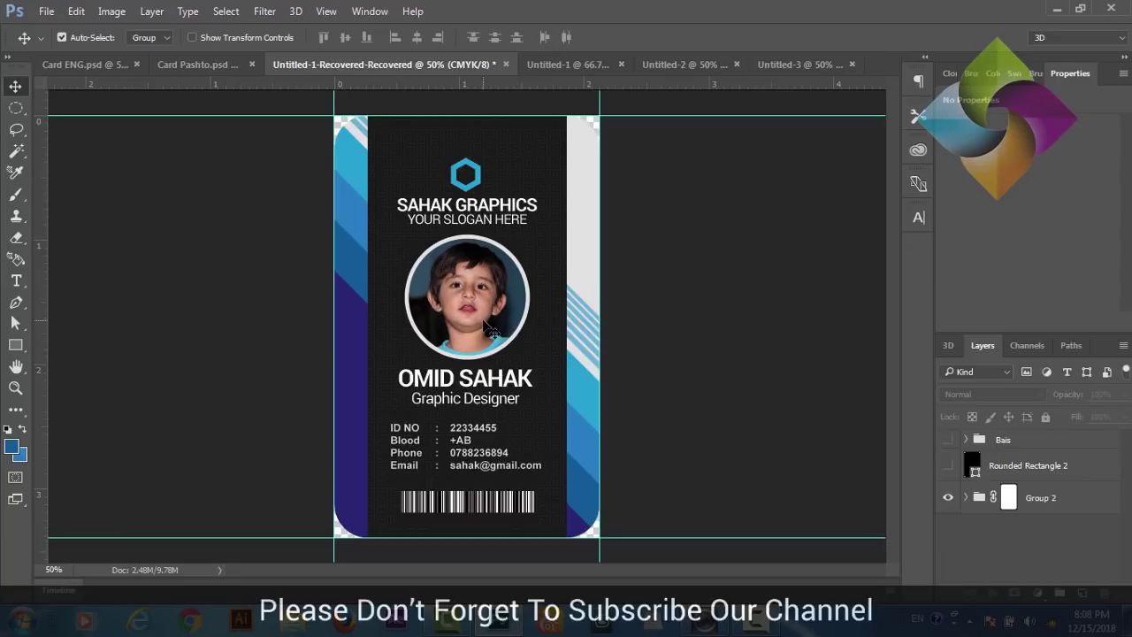
pyautogui.click(800, 67)
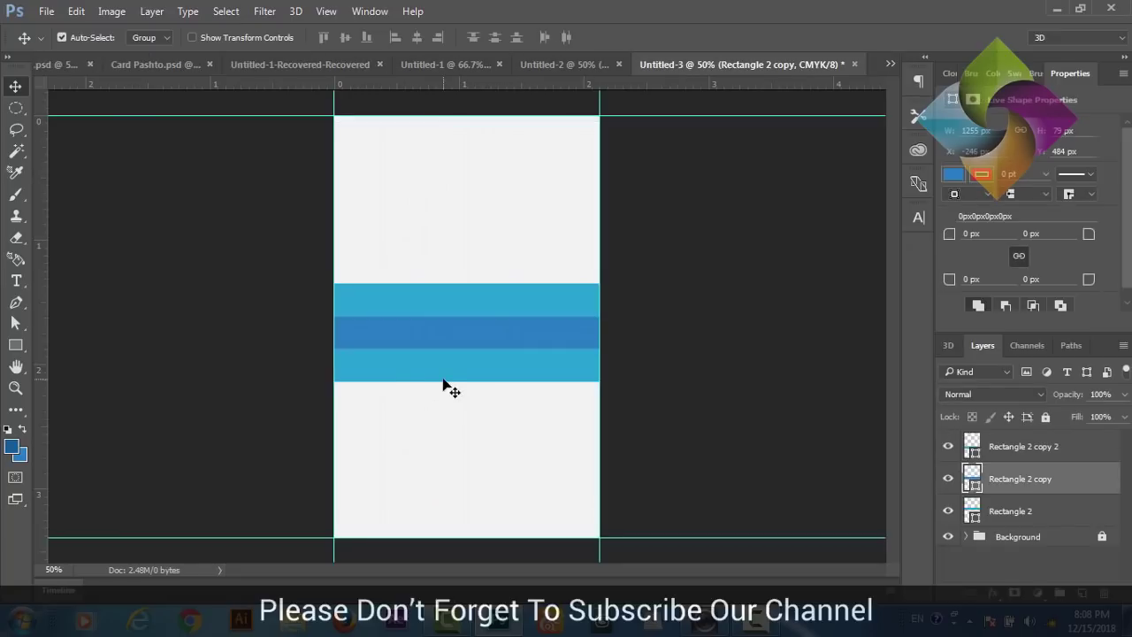
# Step: Fill the bottom bar with dark blue 125c97, then select all three bars
pyautogui.click(972, 449)
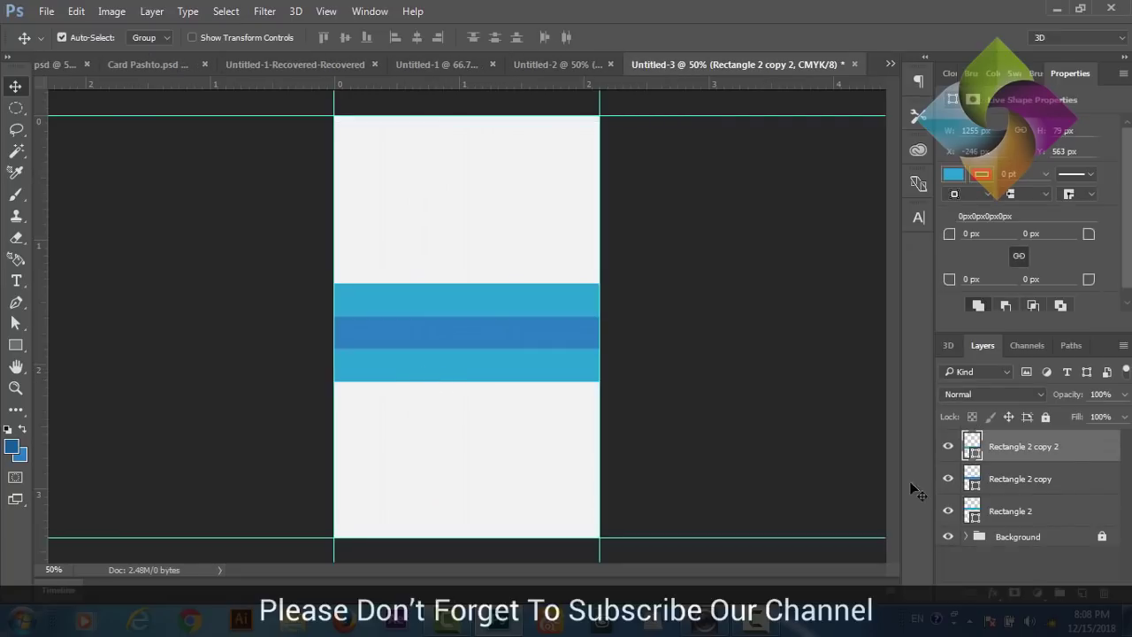
pyautogui.doubleClick(974, 451)
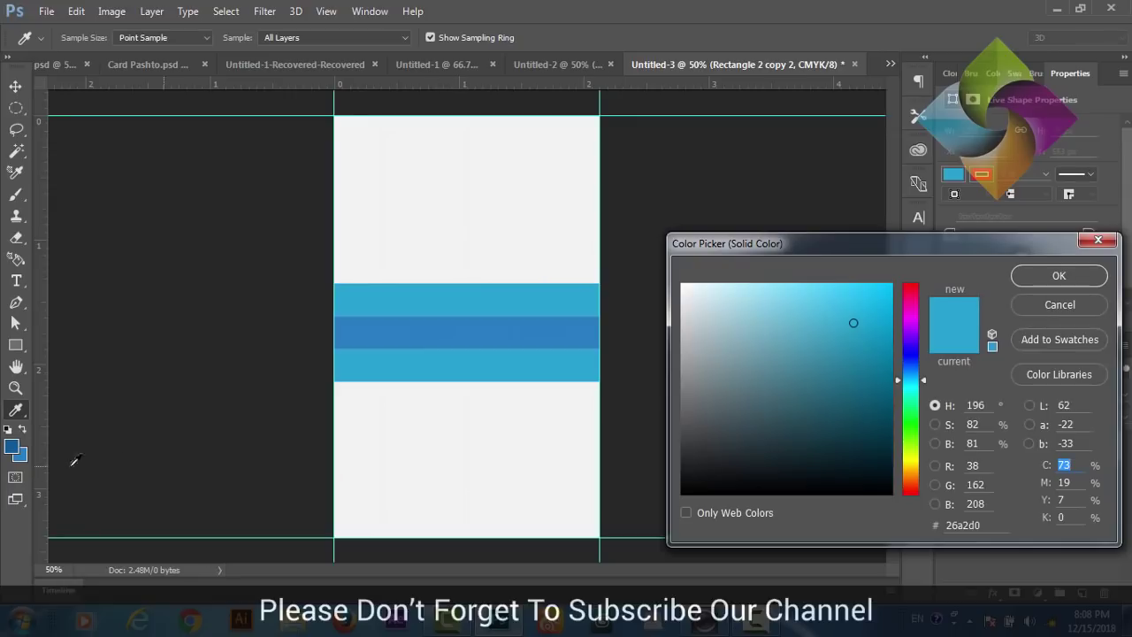
pyautogui.click(15, 447)
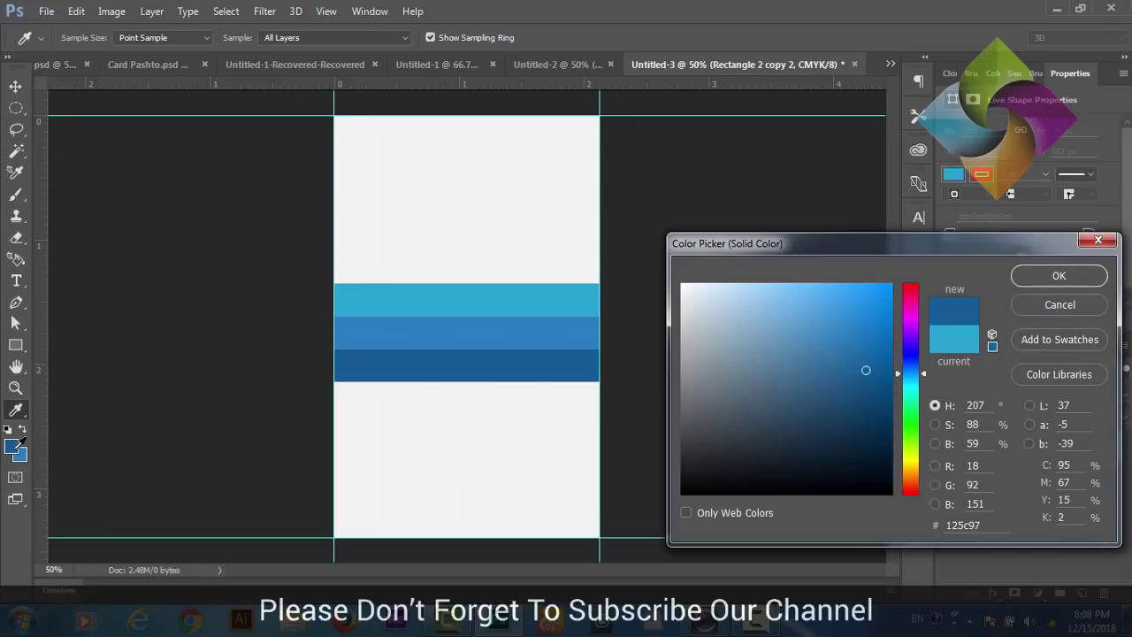
pyautogui.click(1052, 280)
pyautogui.click(485, 411)
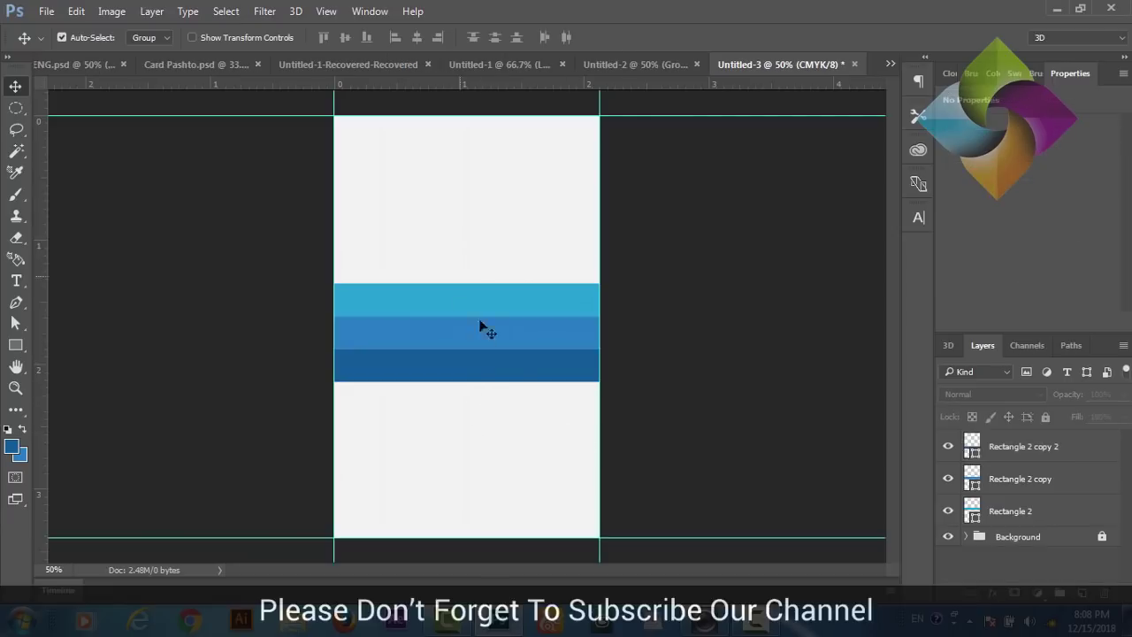
pyautogui.moveTo(472, 253); pyautogui.dragTo(487, 404)
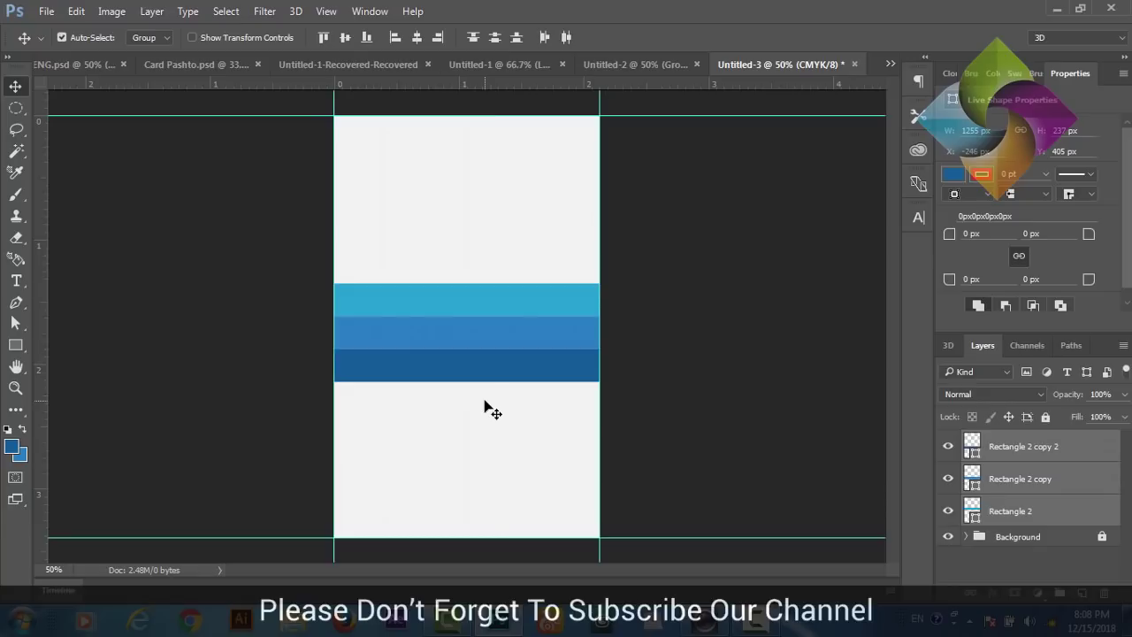
# Step: Free Transform the three bars and rotate them 45.03°
pyautogui.hotkey('ctrl', 't')
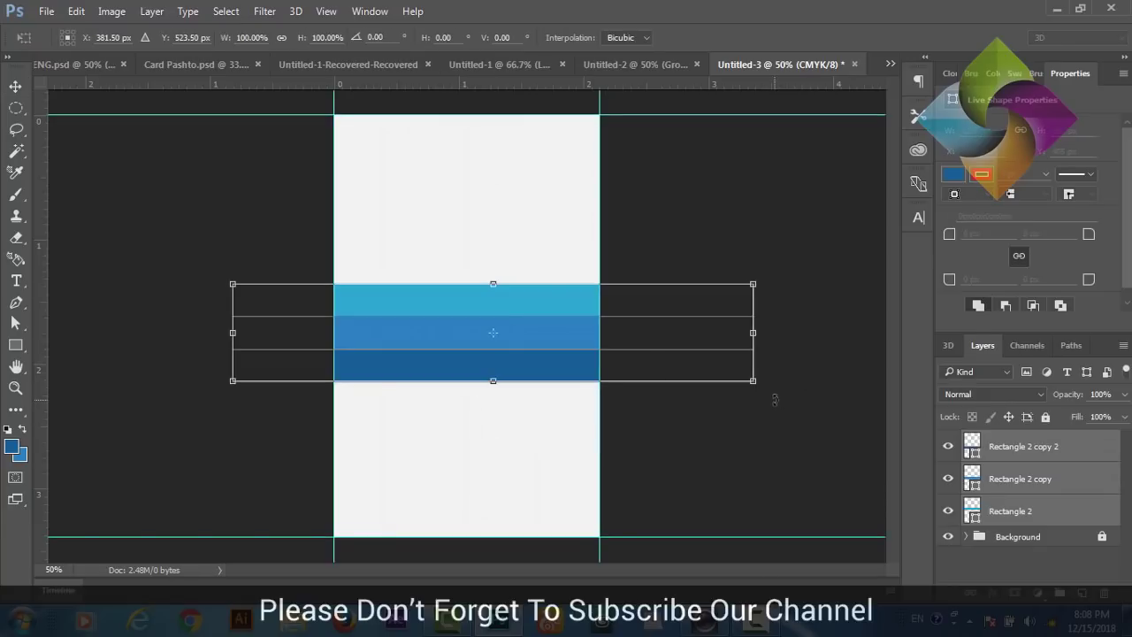
pyautogui.click(372, 39)
pyautogui.write('45')
pyautogui.press('Return')
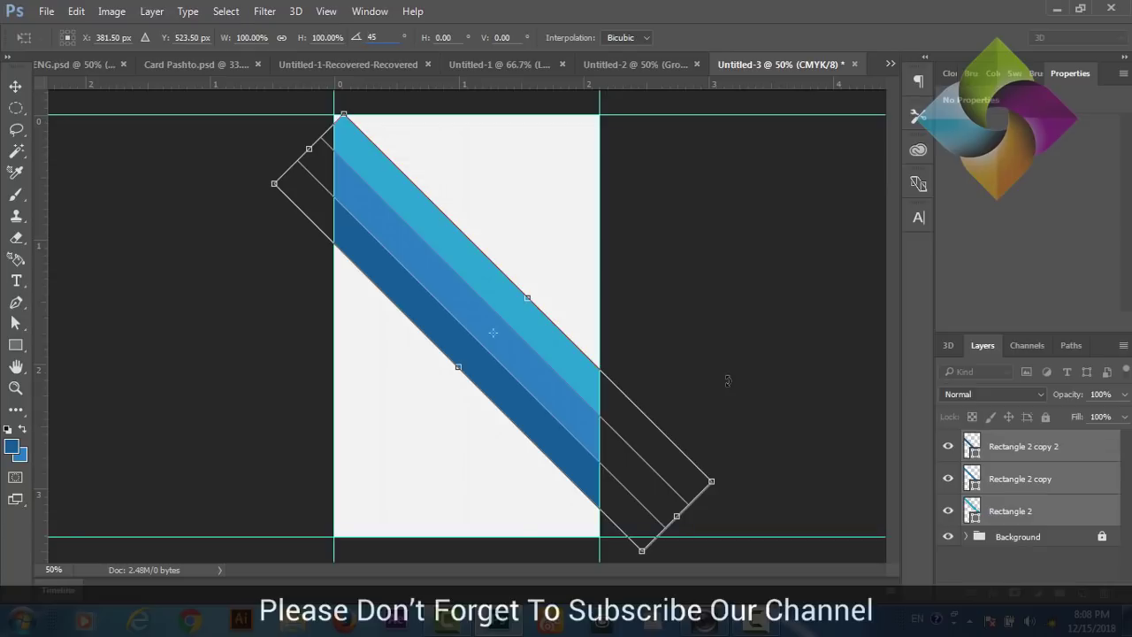
pyautogui.write('.03')
pyautogui.press('Return')
# Step: Move the rotated stripes so their top corner meets the top-left guide
pyautogui.moveTo(550, 387); pyautogui.dragTo(547, 386)
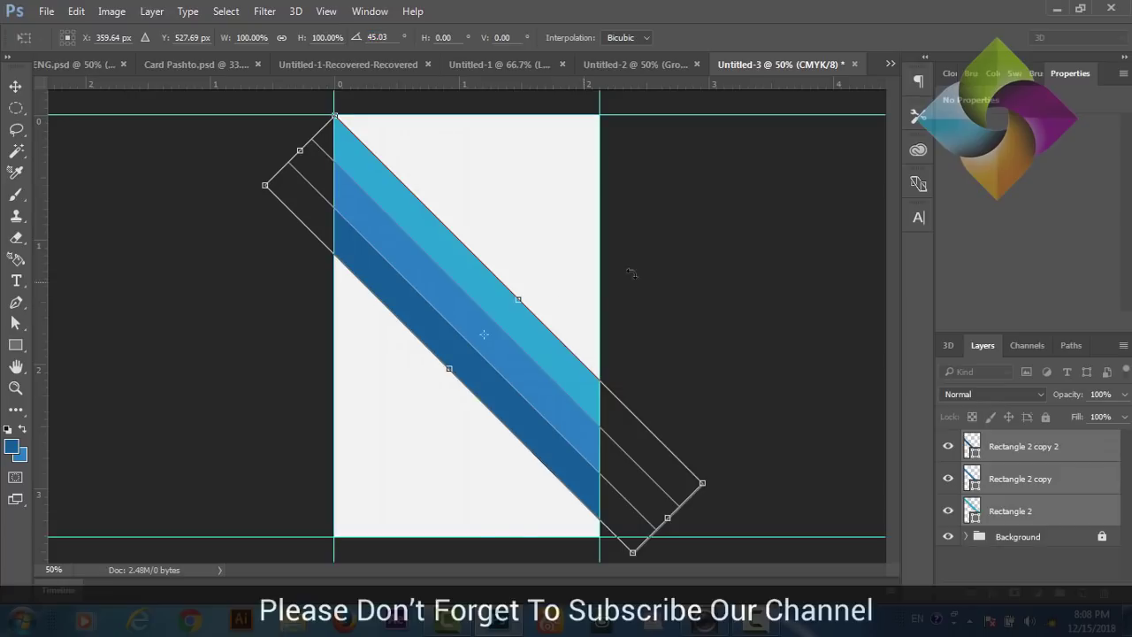
pyautogui.press('Left')
pyautogui.press('Left')
pyautogui.press('Left')
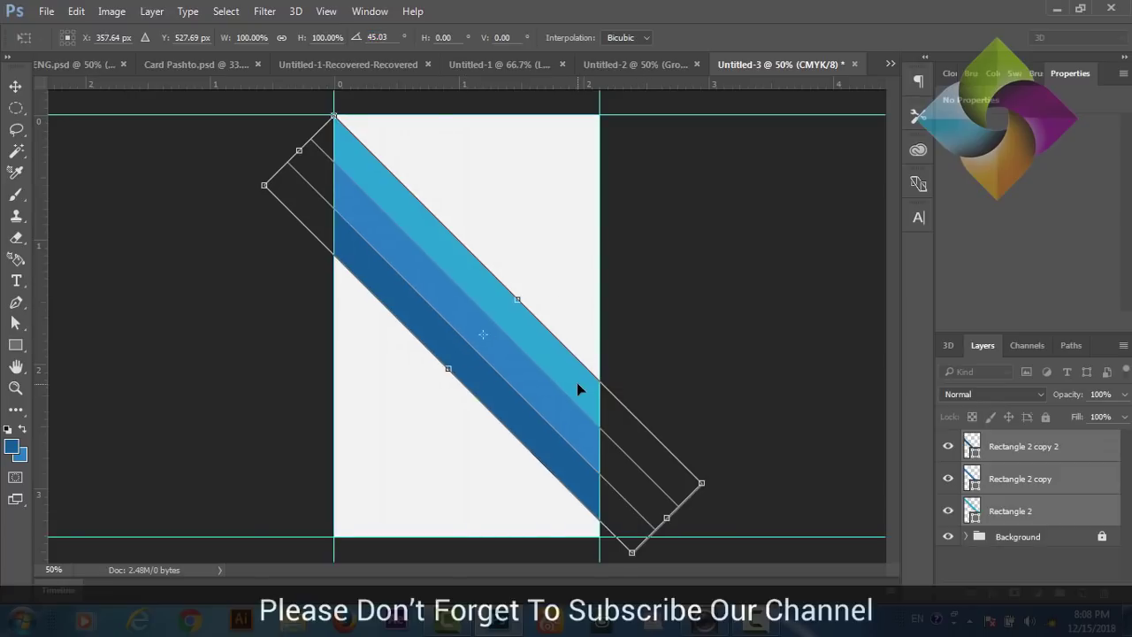
pyautogui.press('Left')
pyautogui.press('Left')
pyautogui.press('Left')
pyautogui.press('Left')
pyautogui.press('Left')
pyautogui.press('Left')
pyautogui.press('Left')
pyautogui.press('Left')
pyautogui.press('Left')
pyautogui.press('Left')
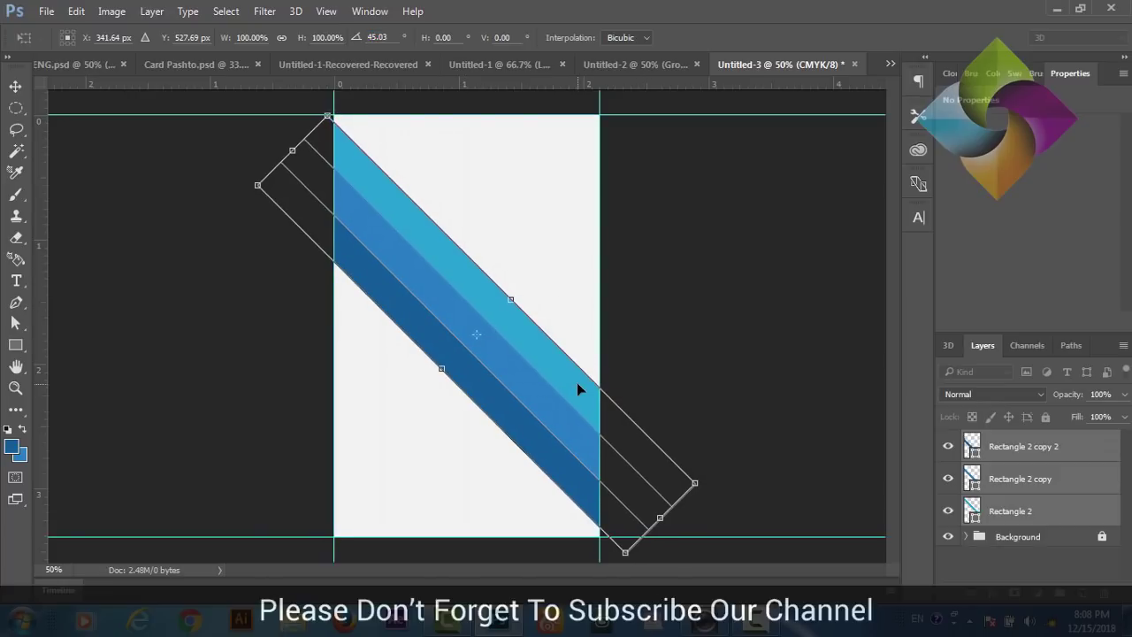
pyautogui.press('Left')
pyautogui.press('Left')
pyautogui.press('Left')
pyautogui.press('Up')
pyautogui.press('Up')
pyautogui.press('Up')
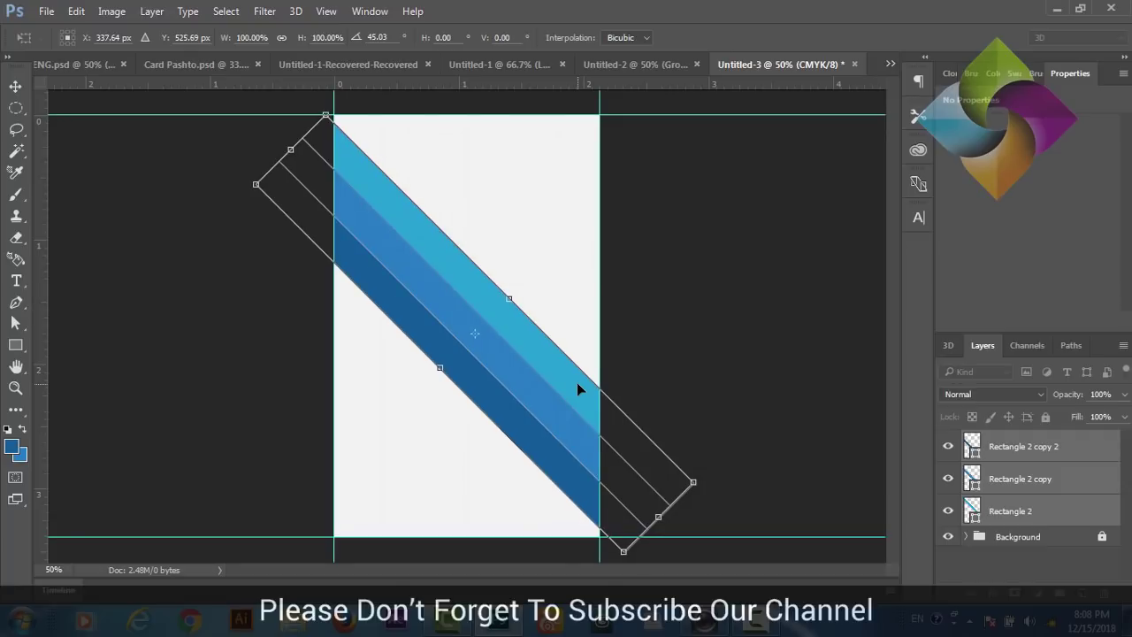
pyautogui.press('Up')
pyautogui.press('Up')
pyautogui.press('Up')
pyautogui.press('Up')
pyautogui.press('Up')
pyautogui.press('Up')
pyautogui.press('Up')
pyautogui.press('Up')
pyautogui.press('Up')
pyautogui.press('Up')
pyautogui.press('Up')
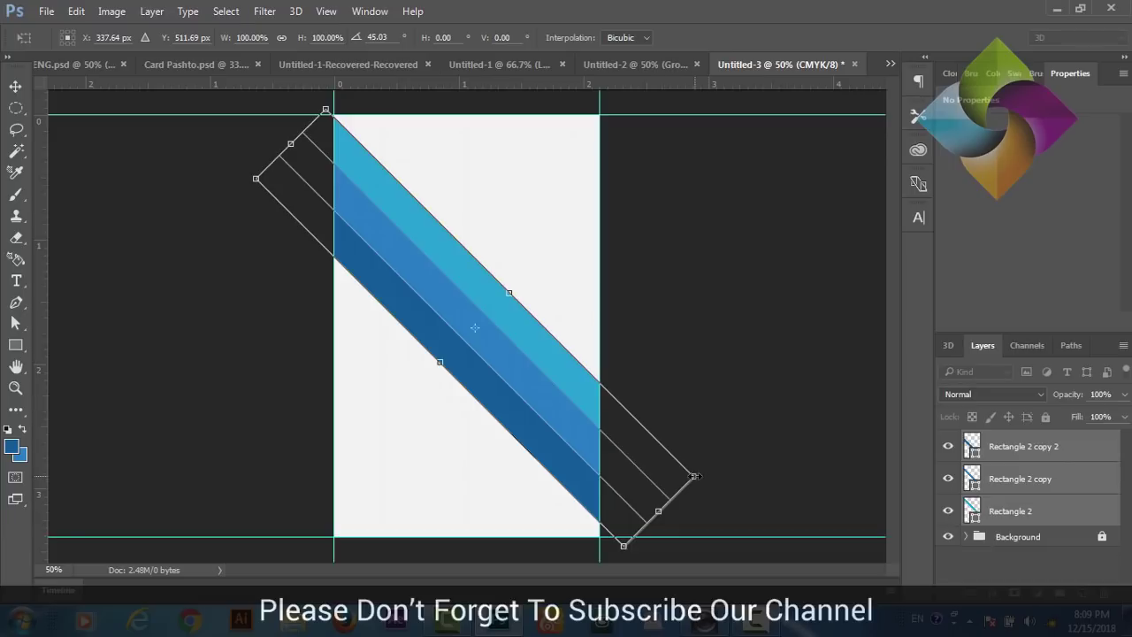
# Step: Enlarge the diagonal stripes slightly and nudge them up and left
pyautogui.moveTo(695, 476); pyautogui.dragTo(724, 475)
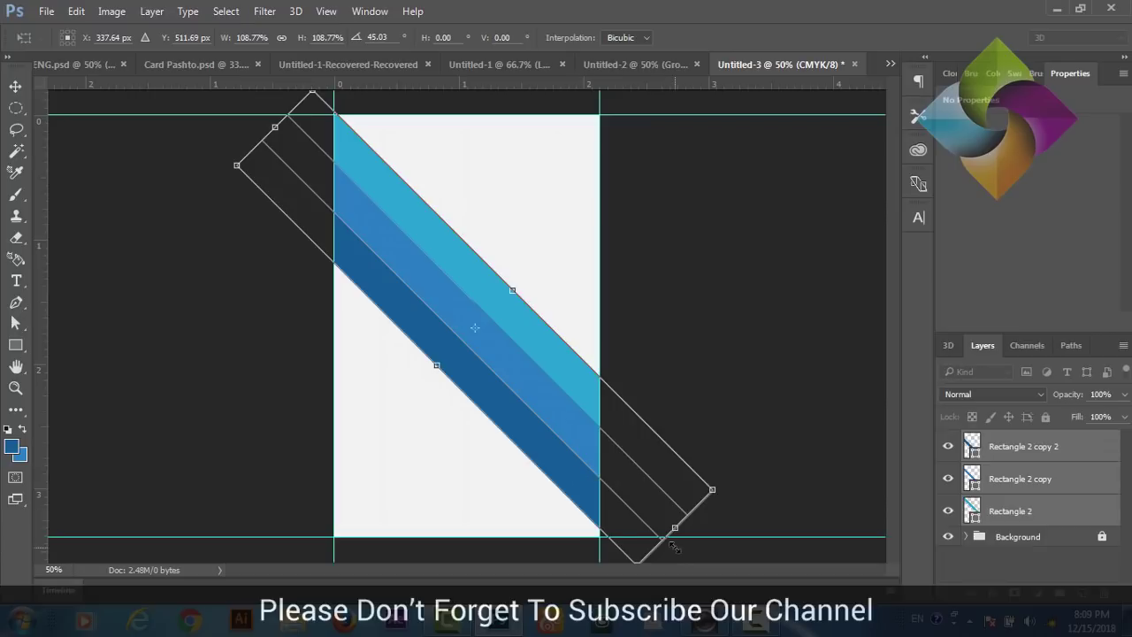
pyautogui.press('Left')
pyautogui.press('Left')
pyautogui.press('Left')
pyautogui.press('Left')
pyautogui.press('Left')
pyautogui.press('Left')
pyautogui.press('Left')
pyautogui.press('Left')
pyautogui.press('Left')
pyautogui.press('Left')
pyautogui.press('Left')
pyautogui.press('Left')
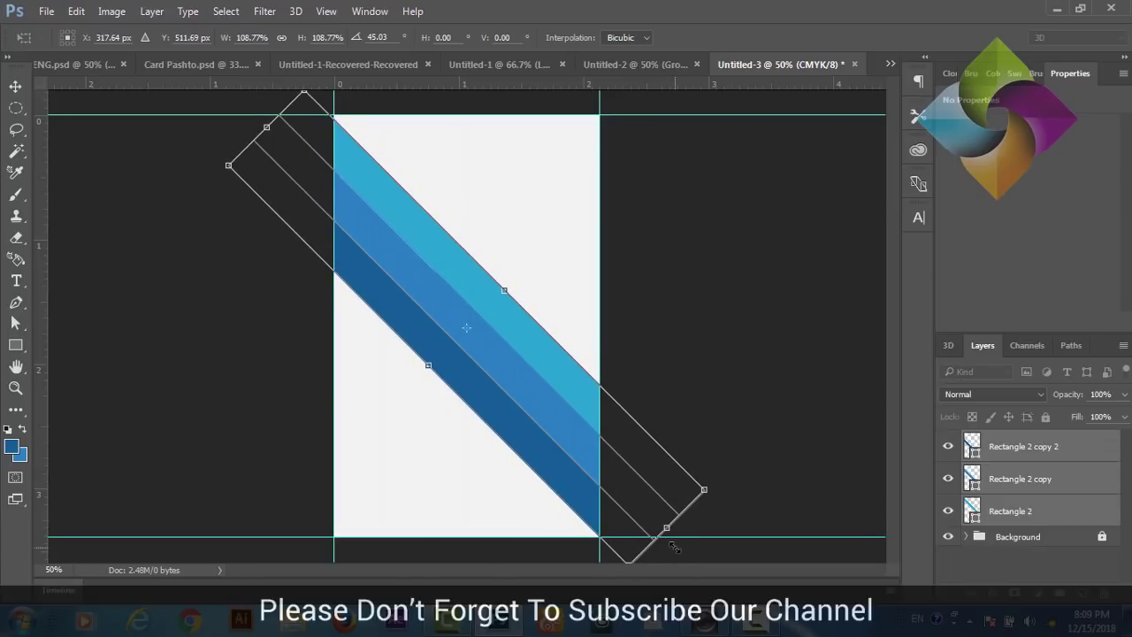
pyautogui.press('Up')
pyautogui.press('Up')
pyautogui.press('Left')
pyautogui.press('Left')
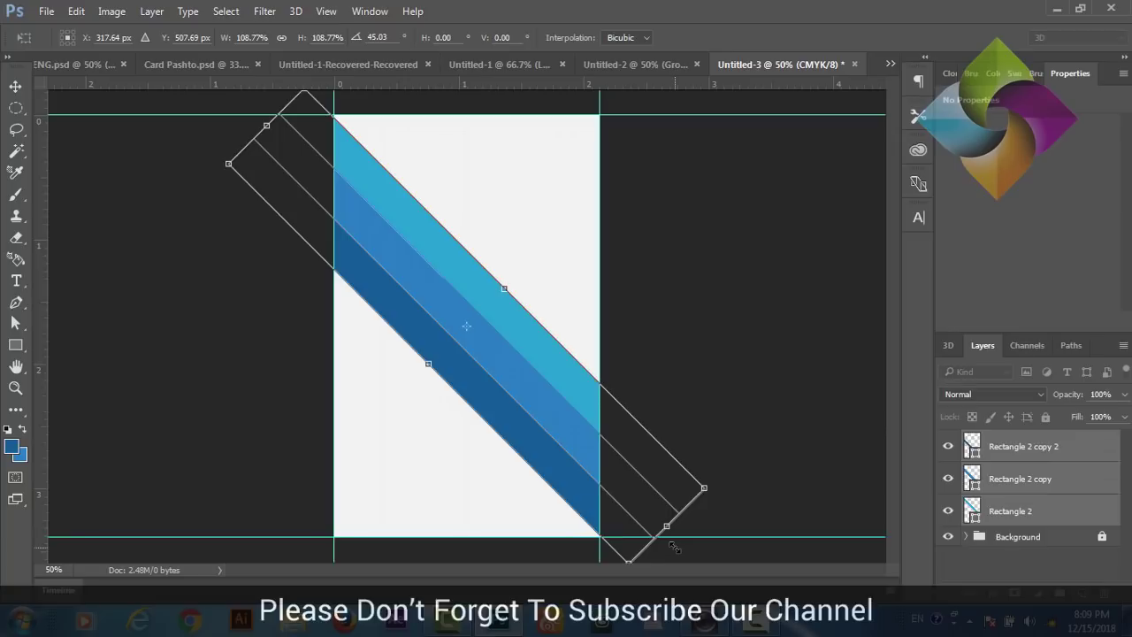
pyautogui.press('Up')
pyautogui.press('Up')
pyautogui.press('Up')
pyautogui.press('Up')
pyautogui.press('Left')
pyautogui.press('Left')
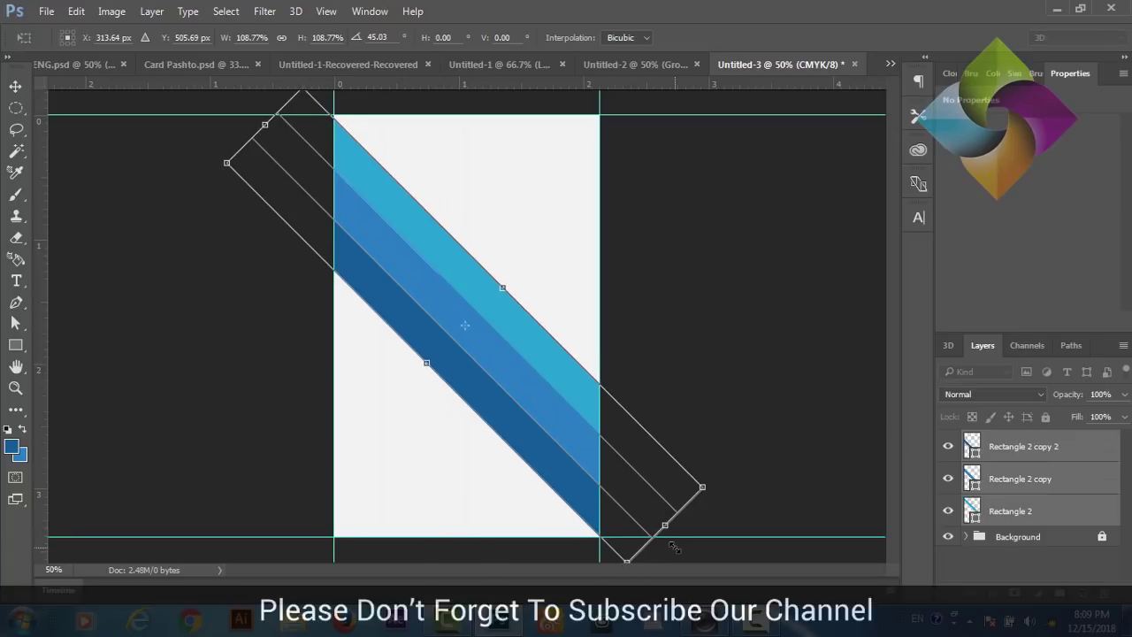
pyautogui.press('Up')
pyautogui.press('Up')
pyautogui.press('Up')
pyautogui.press('Up')
pyautogui.press('Left')
pyautogui.press('Left')
pyautogui.press('Up')
pyautogui.press('Up')
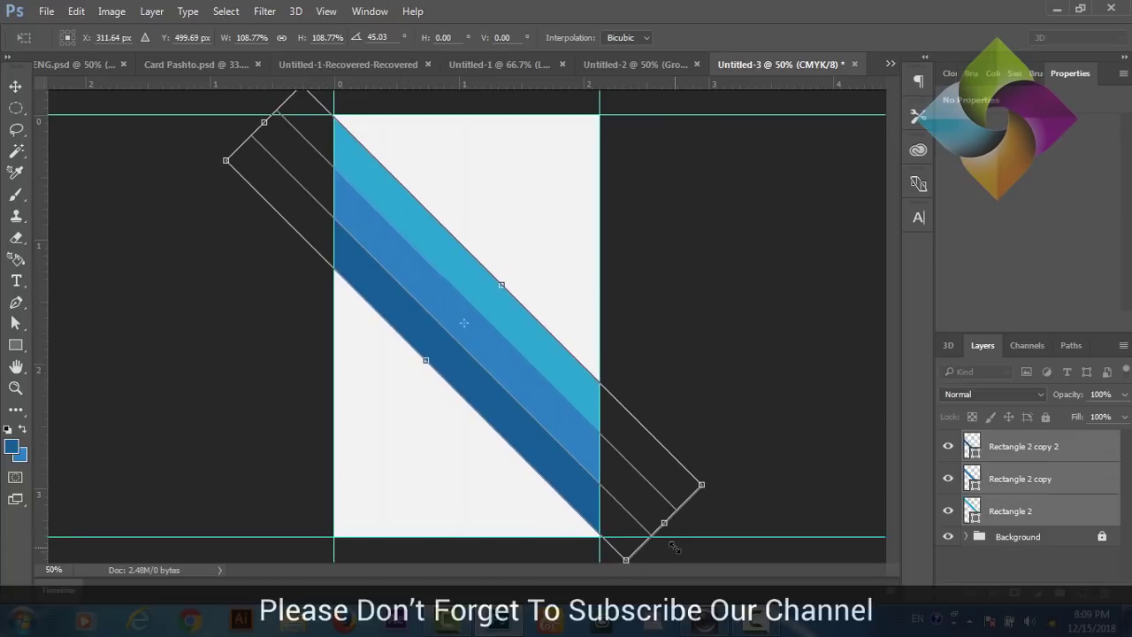
pyautogui.press('Left')
pyautogui.press('Left')
pyautogui.press('Left')
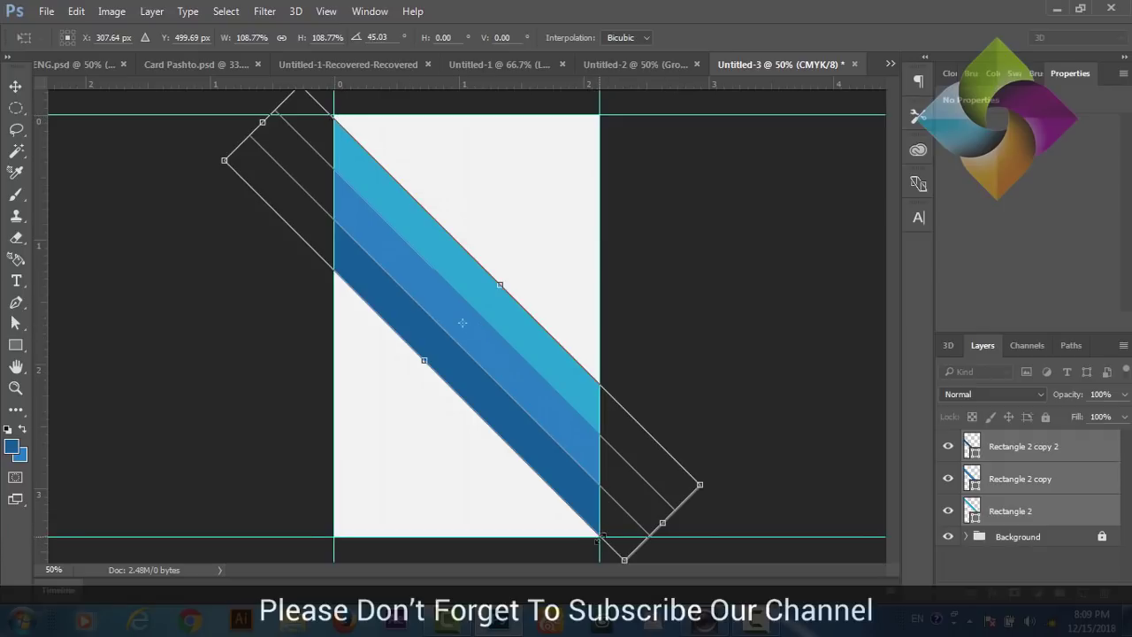
# Step: Fine-tune the stripes' position and commit the 45° transform
pyautogui.press('Up')
pyautogui.press('Up')
pyautogui.press('Up')
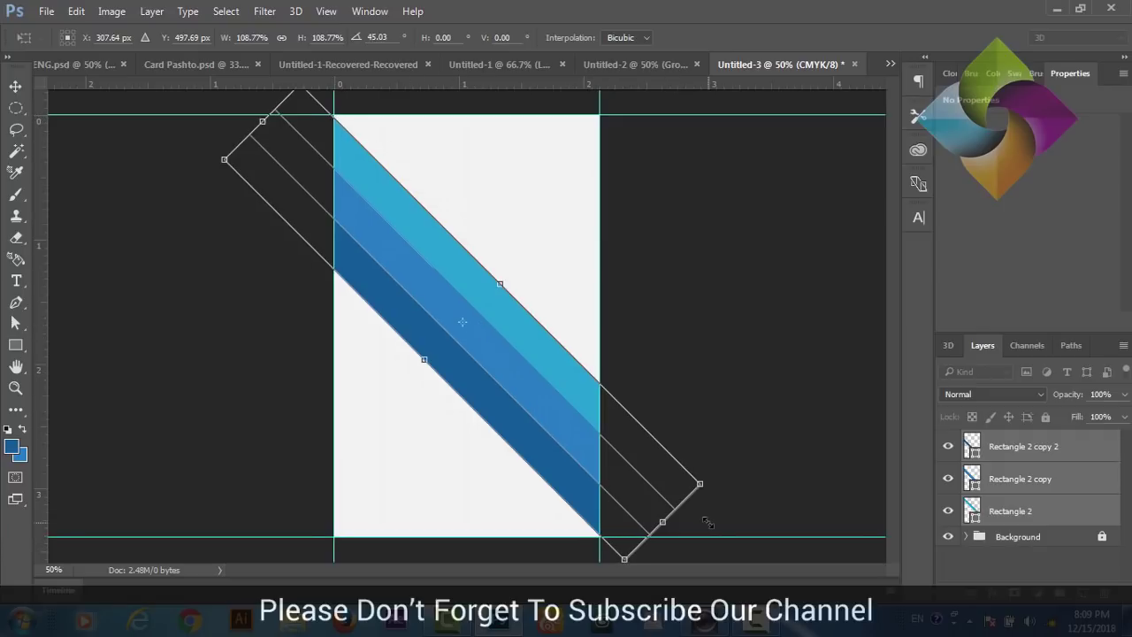
pyautogui.press('Up')
pyautogui.press('Up')
pyautogui.press('Up')
pyautogui.press('Left')
pyautogui.press('Left')
pyautogui.press('Left')
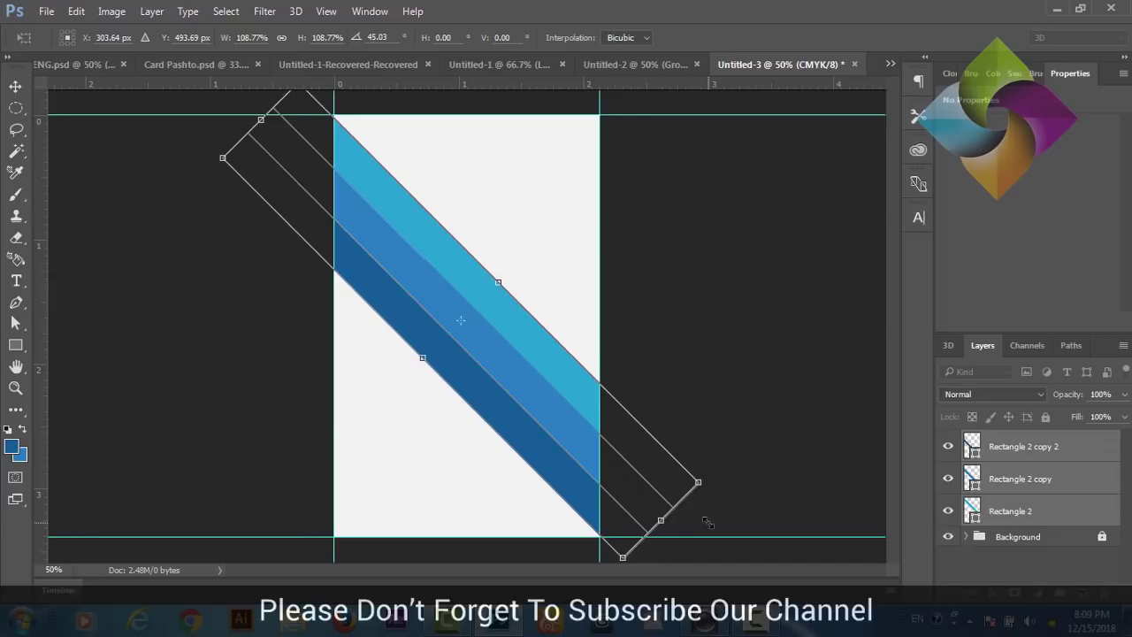
pyautogui.press('Left')
pyautogui.press('Left')
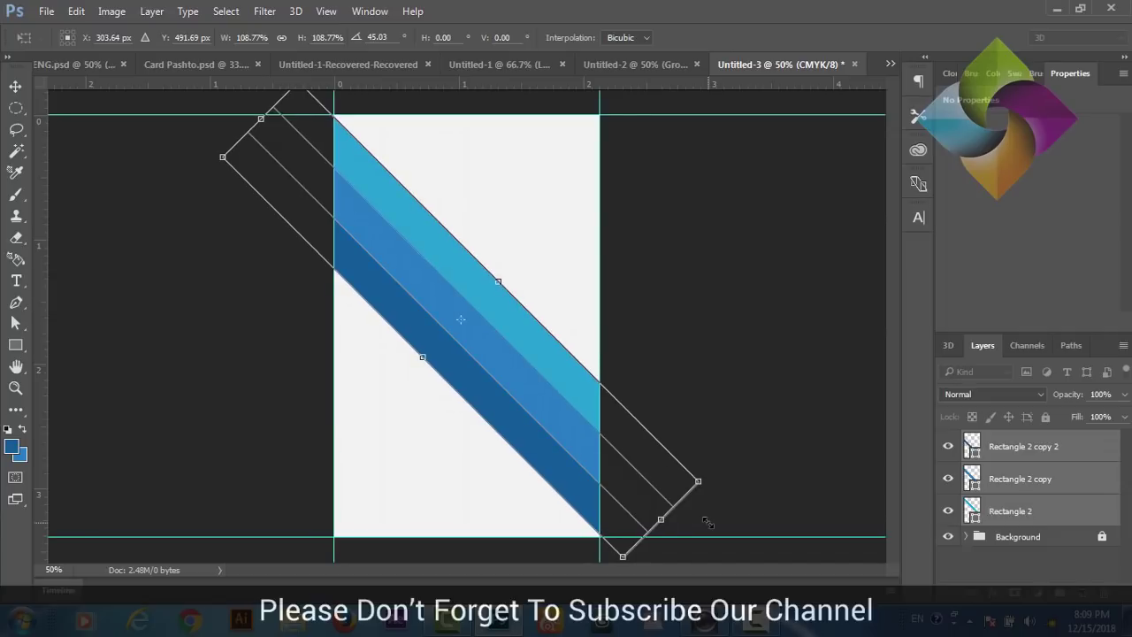
pyautogui.press('Up')
pyautogui.press('Up')
pyautogui.press('Up')
pyautogui.press('Up')
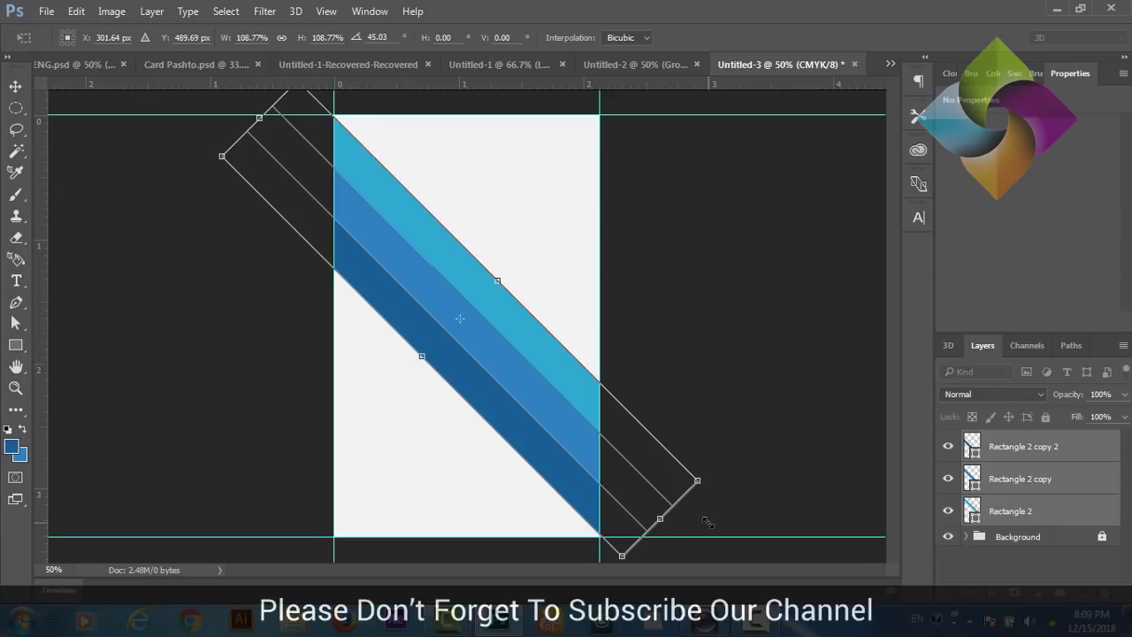
pyautogui.press('Left')
pyautogui.press('Left')
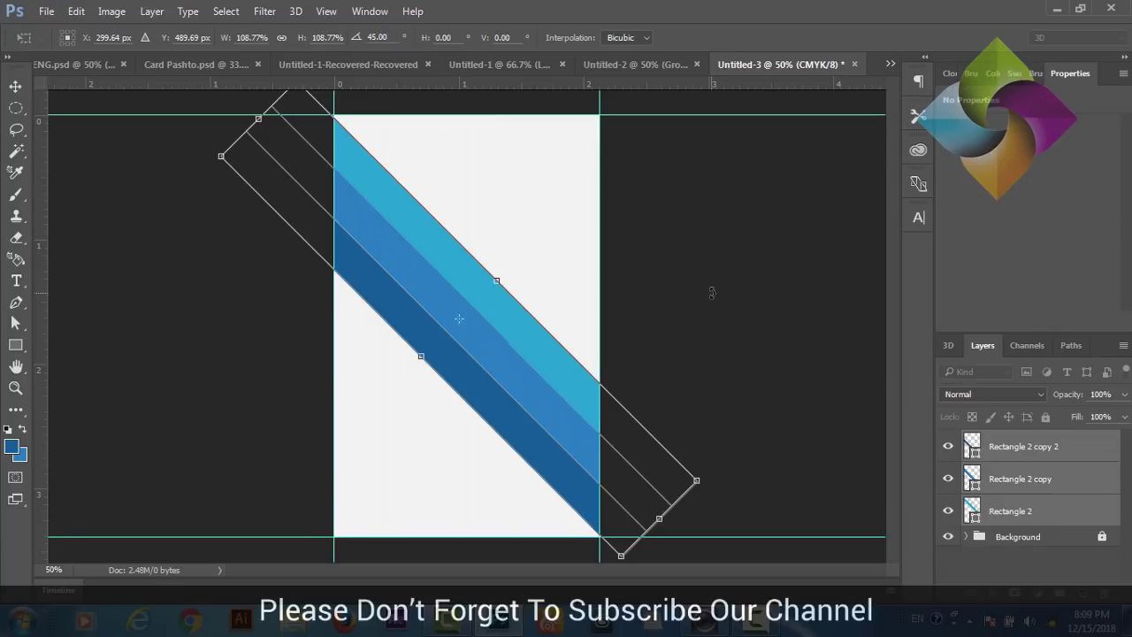
pyautogui.press('Return')
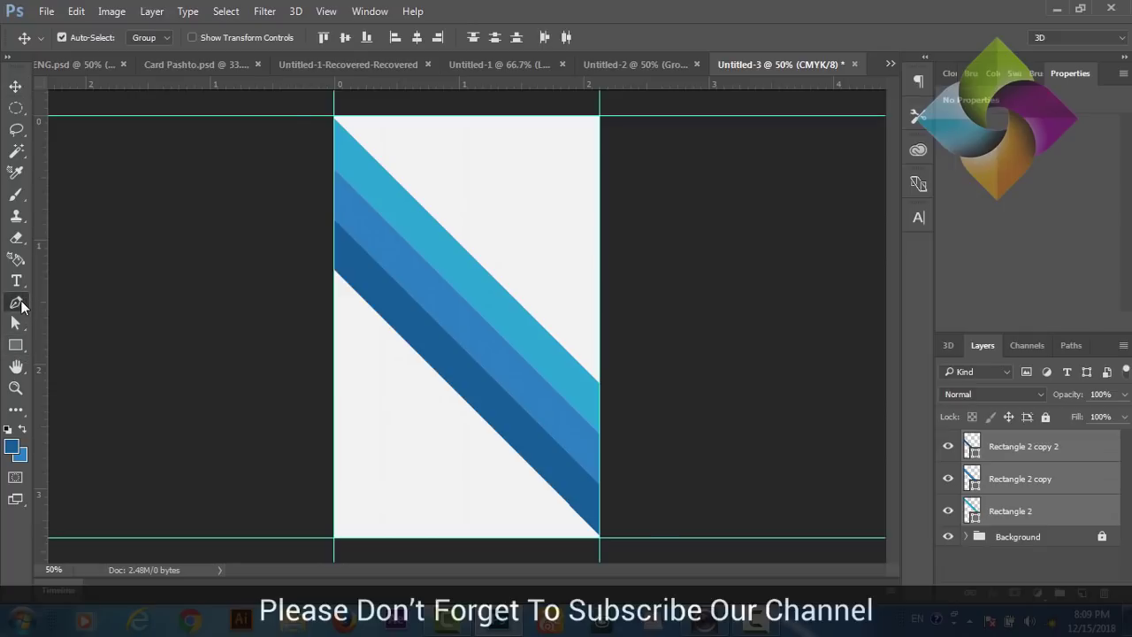
# Step: Draw a dark blue Pen shape over the lower-left area and move Shape 1 beneath the stripes
pyautogui.click(19, 302)
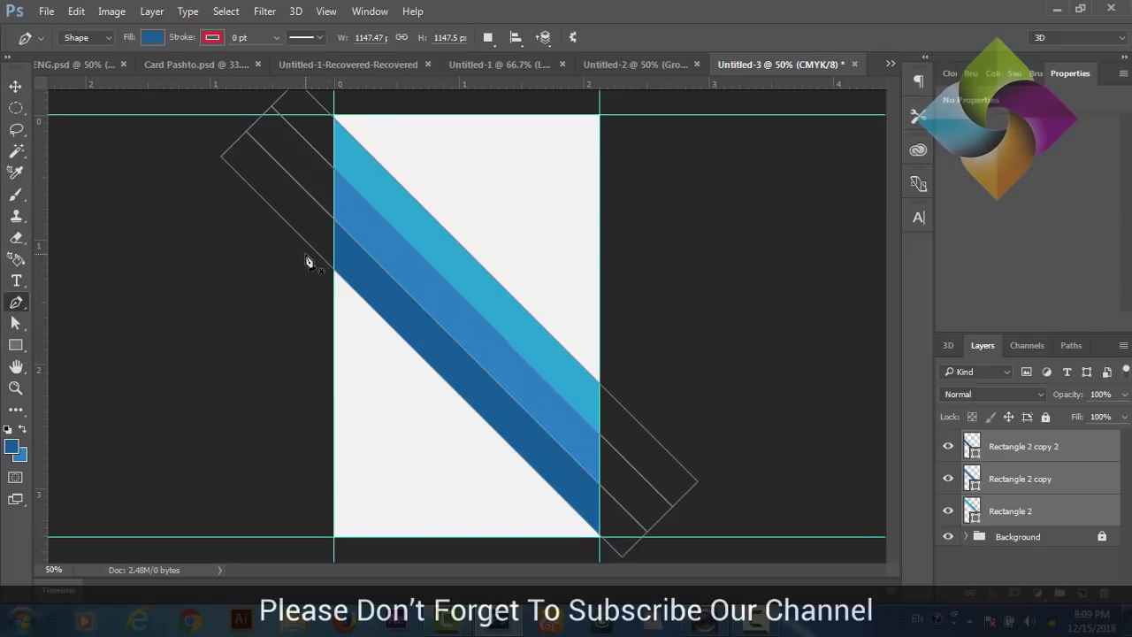
pyautogui.click(300, 211)
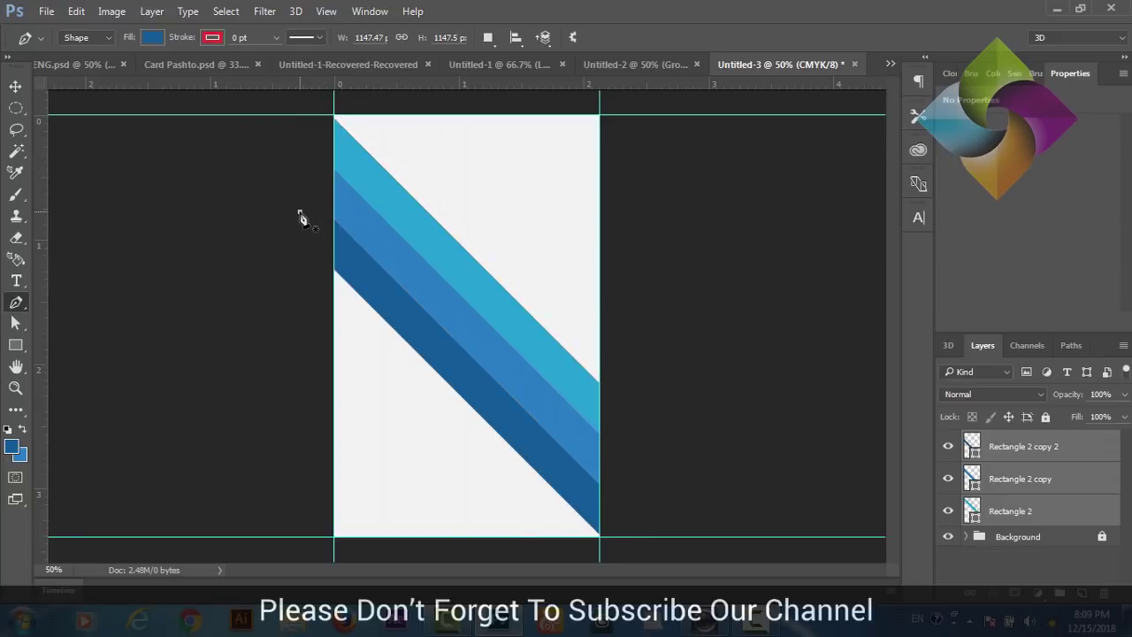
pyautogui.click(612, 510)
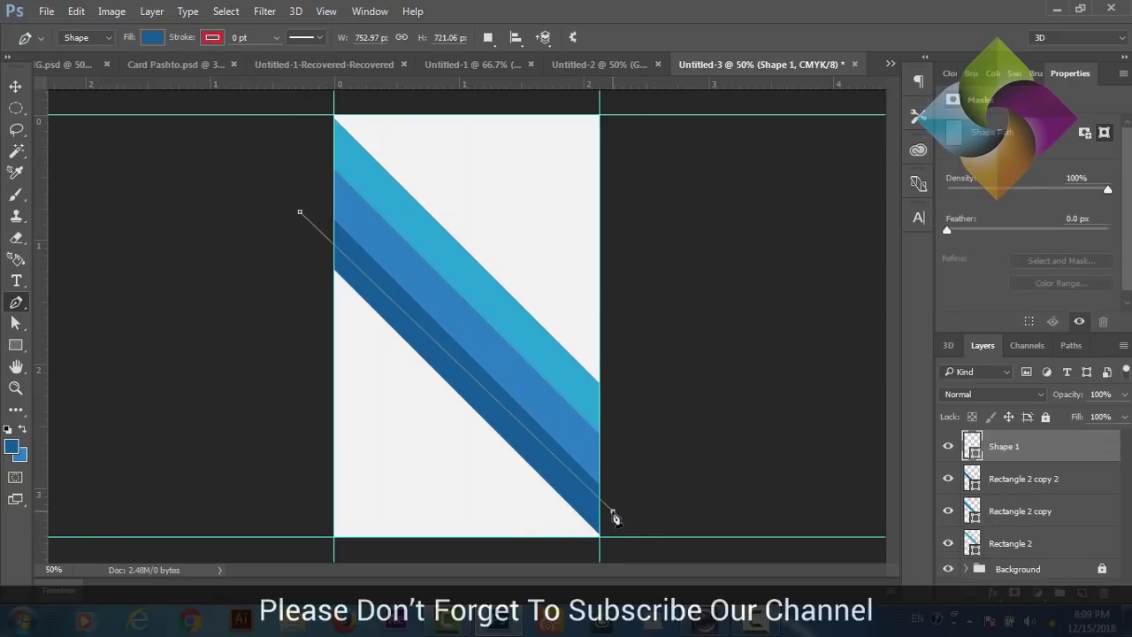
pyautogui.click(618, 545)
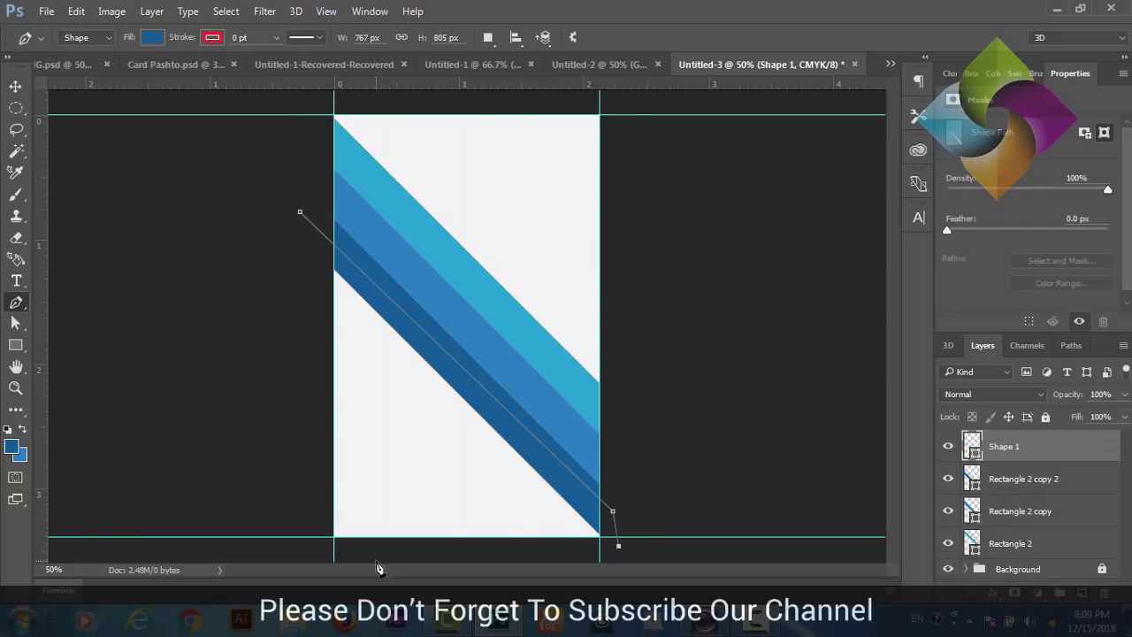
pyautogui.click(322, 547)
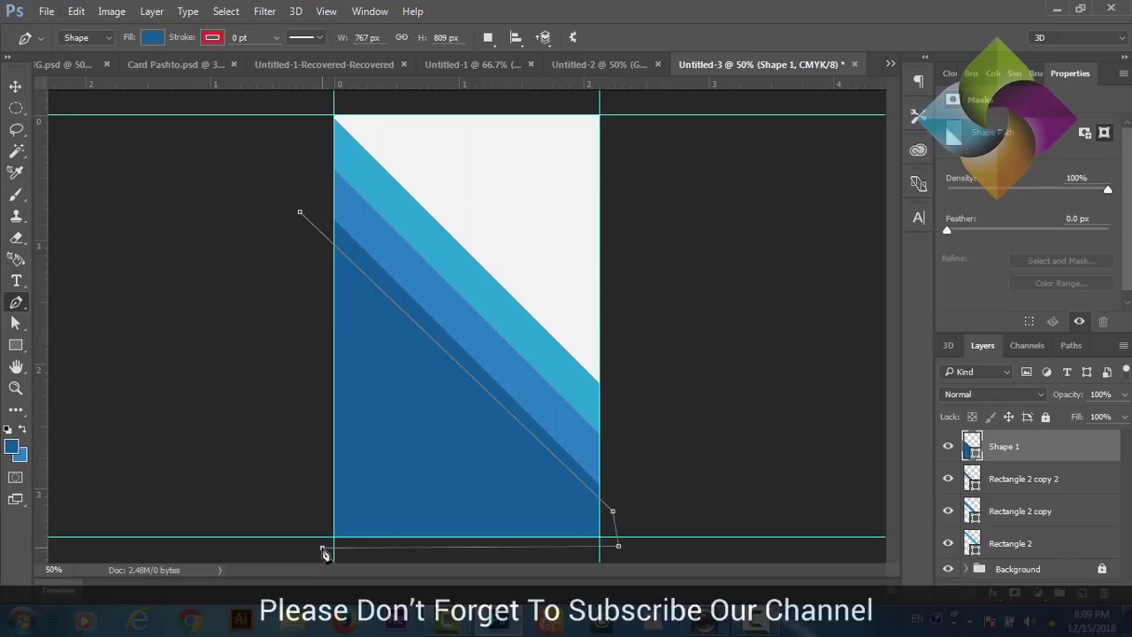
pyautogui.click(300, 213)
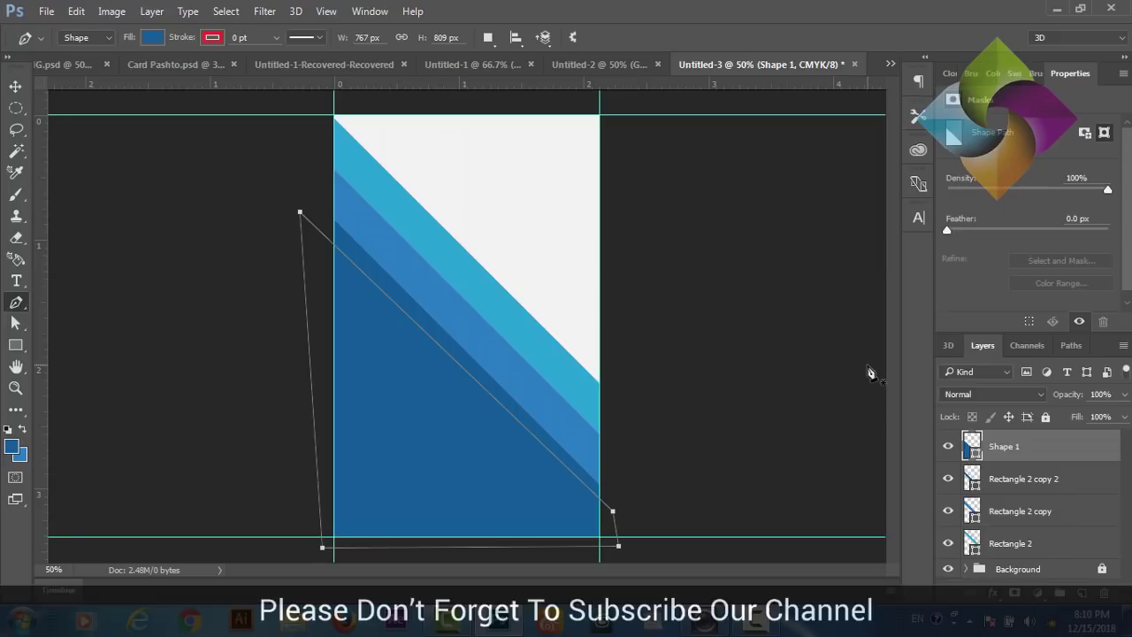
pyautogui.press('v')
pyautogui.moveTo(1017, 449); pyautogui.dragTo(1028, 543)
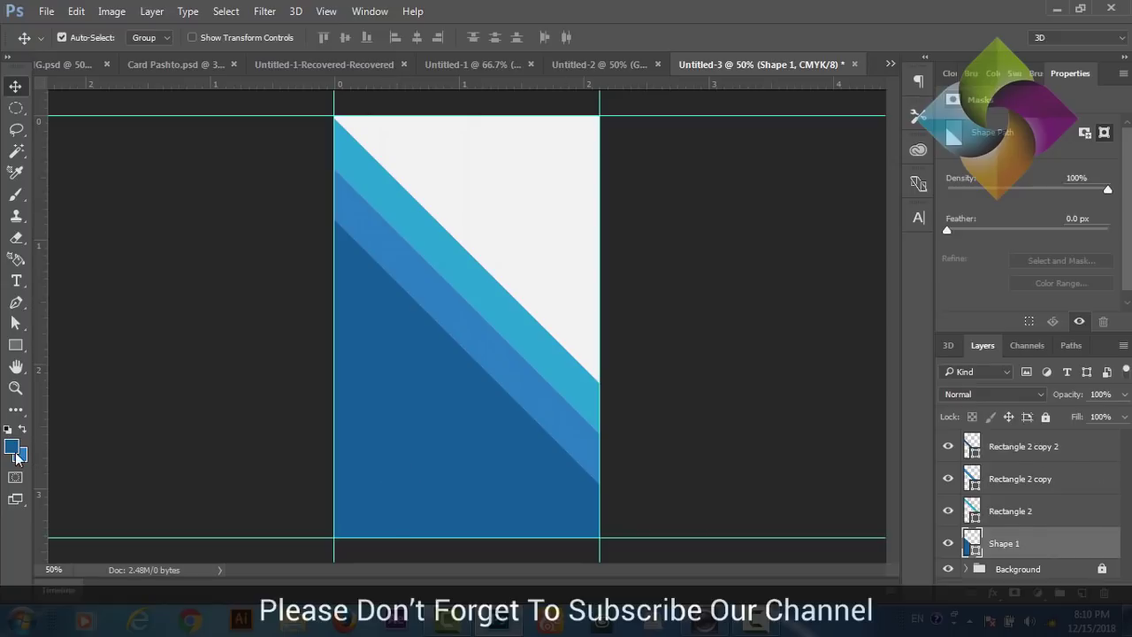
# Step: Sample the deep purple 292671 from the finished ID card's stripe as the foreground colour
pyautogui.click(290, 61)
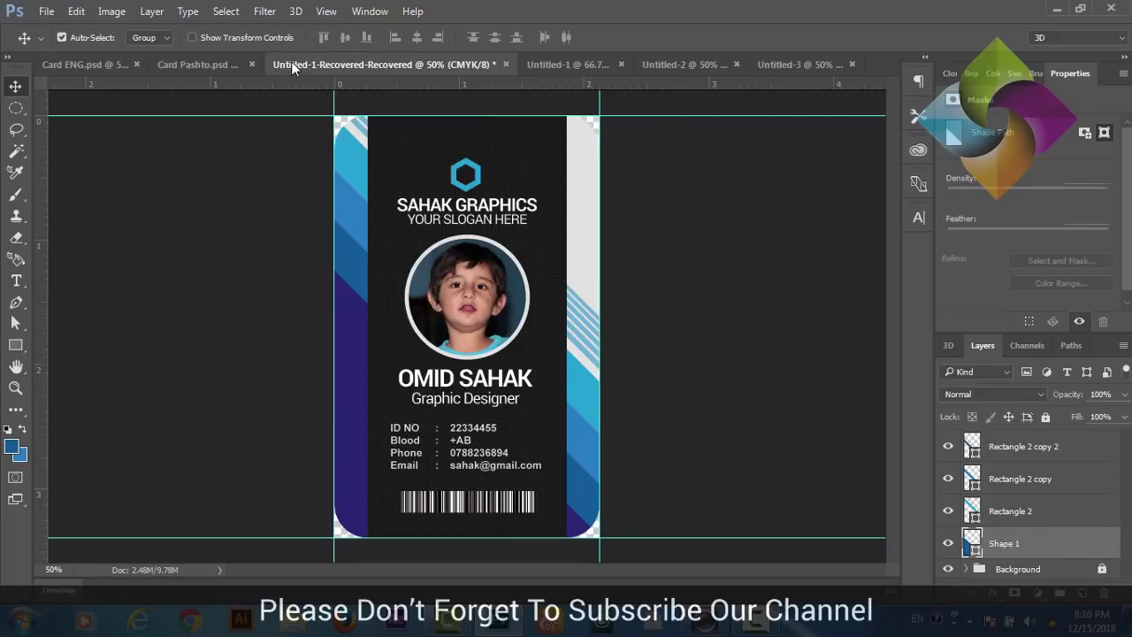
pyautogui.click(14, 448)
pyautogui.click(345, 411)
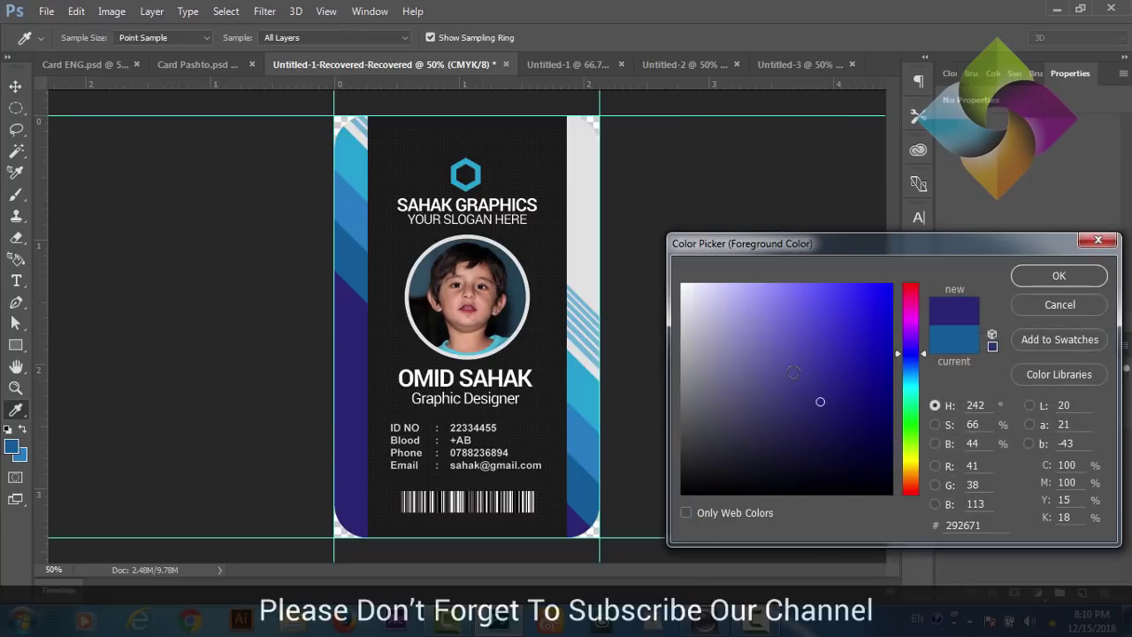
pyautogui.click(1029, 282)
pyautogui.press('v')
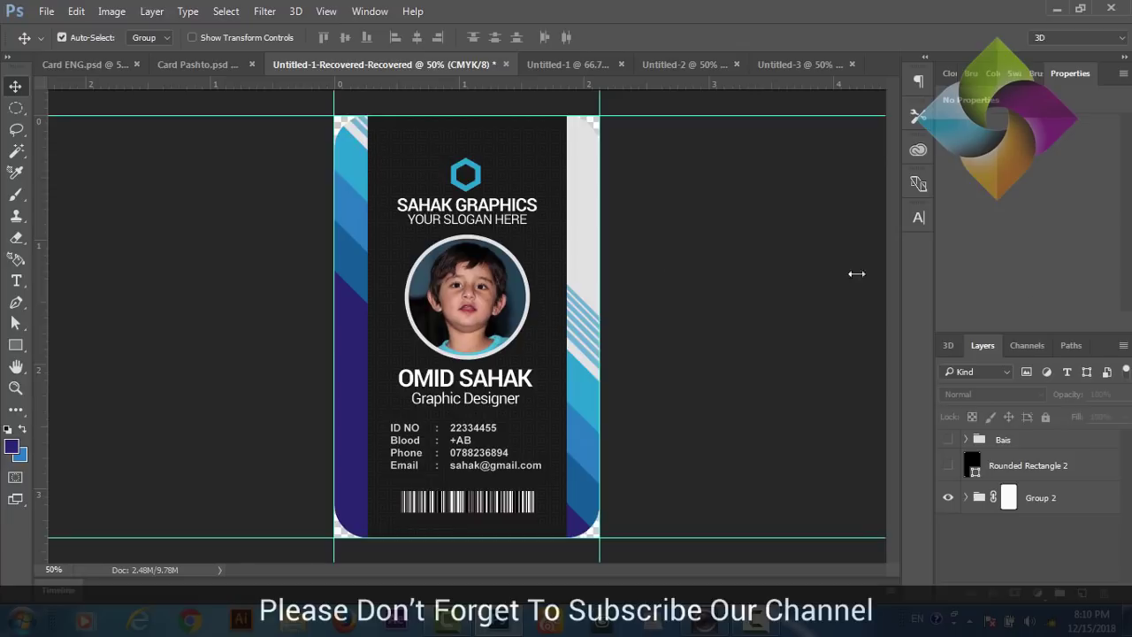
# Step: Fill Shape 1 in Untitled-3 with the sampled purple 292671
pyautogui.click(789, 65)
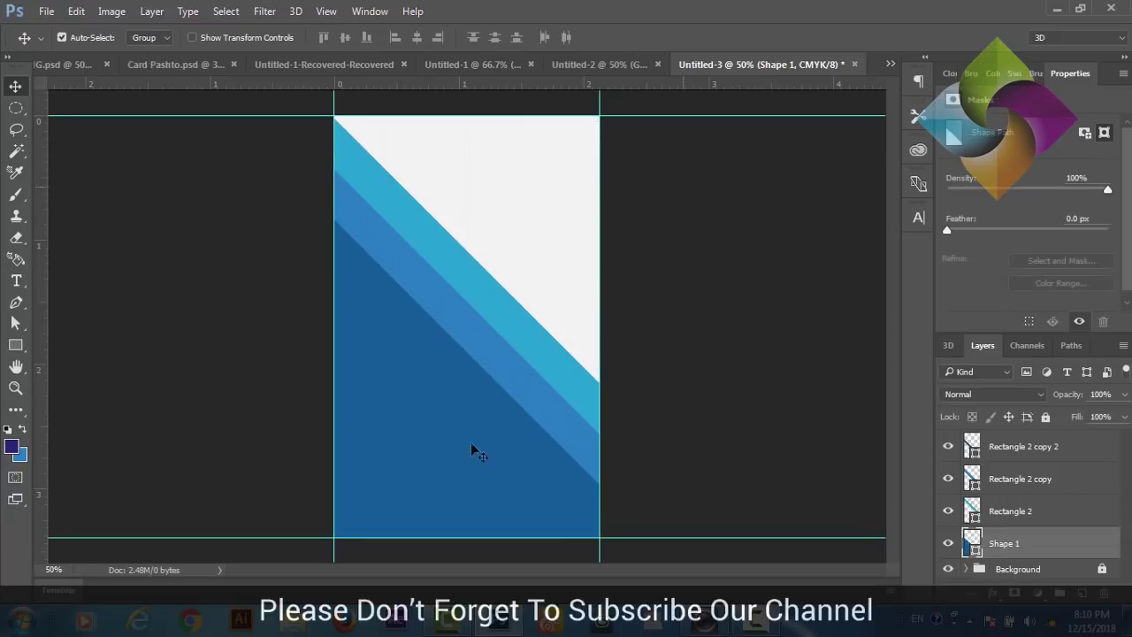
pyautogui.doubleClick(974, 543)
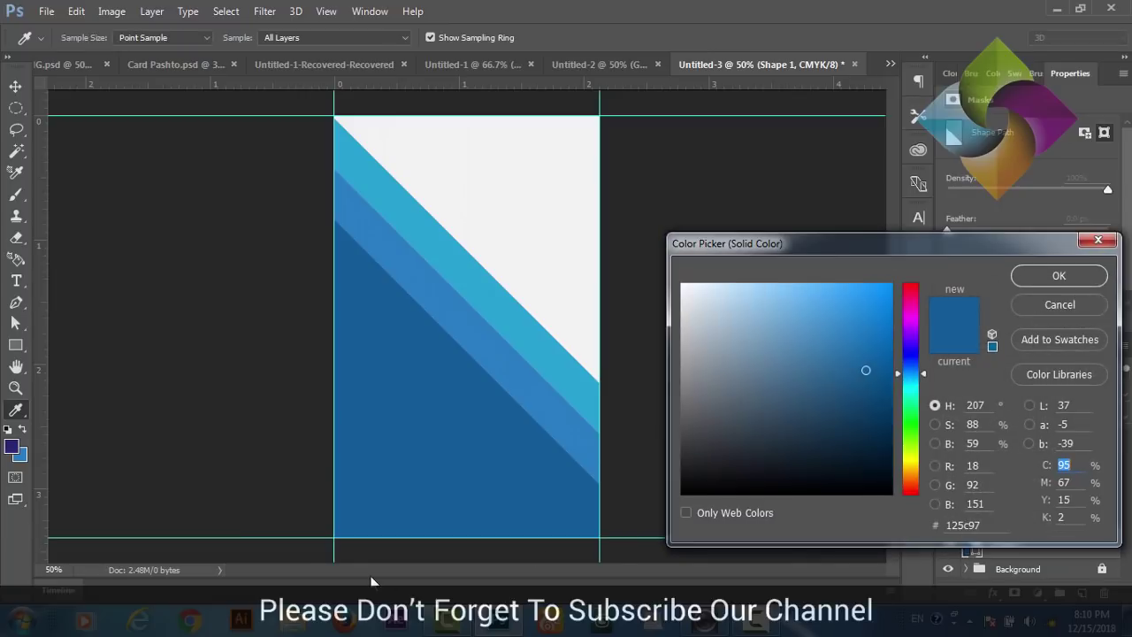
pyautogui.click(14, 443)
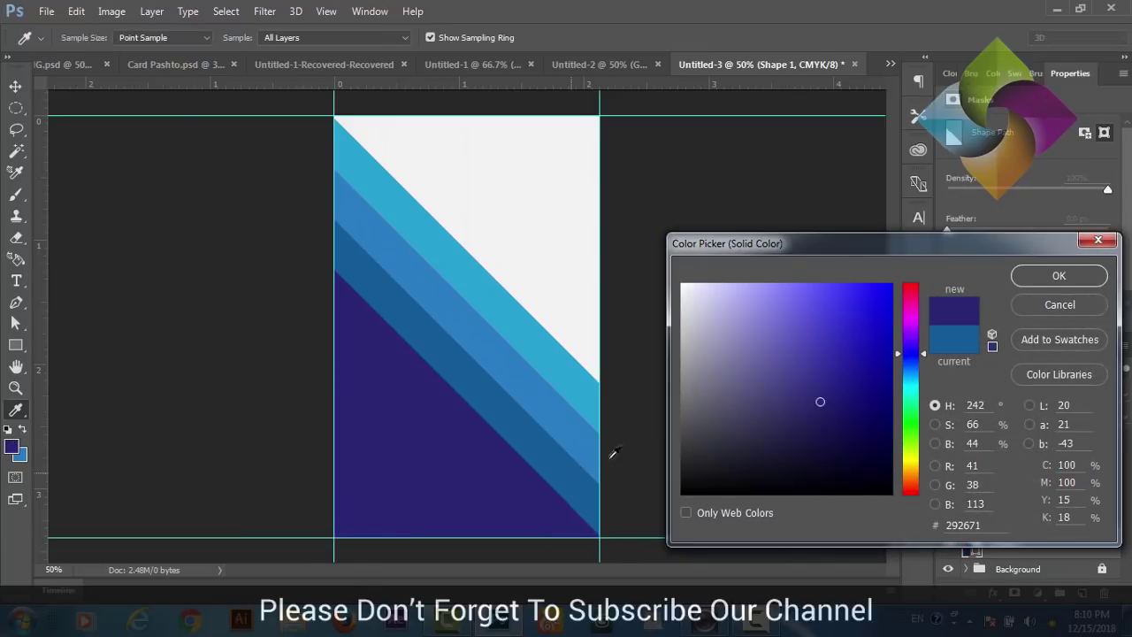
pyautogui.click(1064, 279)
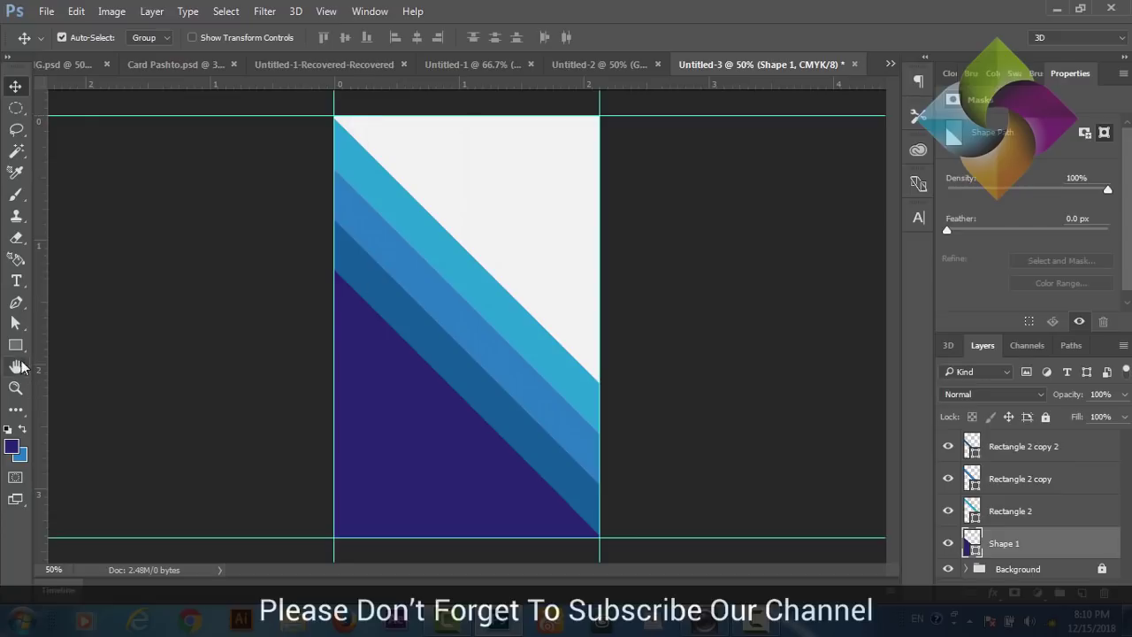
pyautogui.click(16, 350)
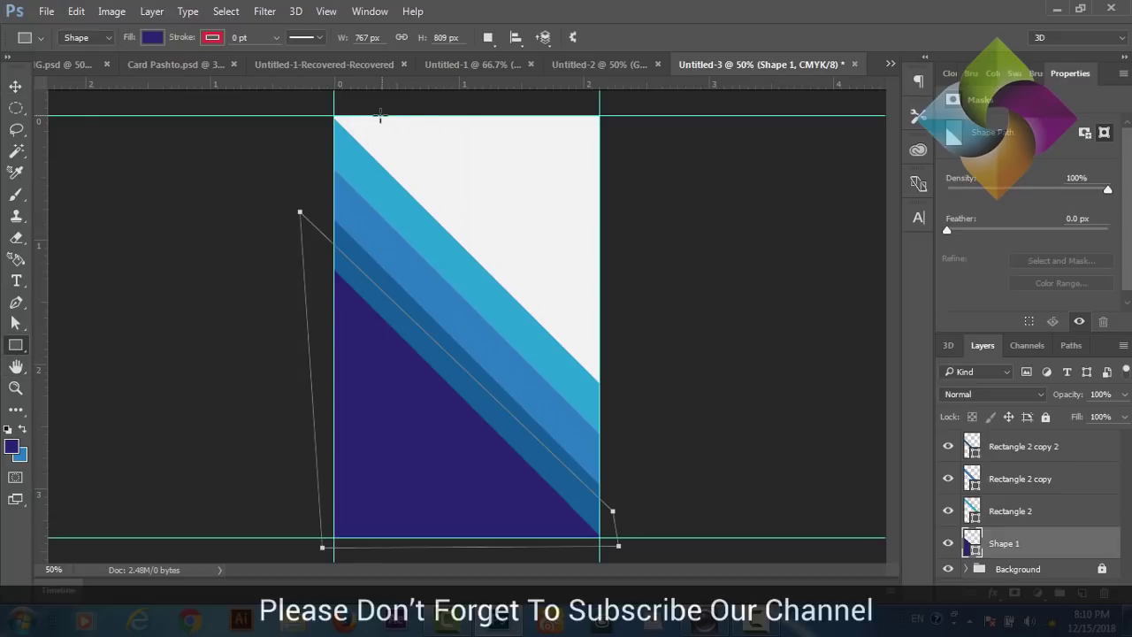
# Step: Draw a tall 457 × 1093 px Rectangle 3 down the card's centre and raise it to the top
pyautogui.moveTo(373, 114)
pyautogui.mouseDown()
pyautogui.moveTo(531, 526)
pyautogui.moveTo(561, 567)
pyautogui.mouseUp()
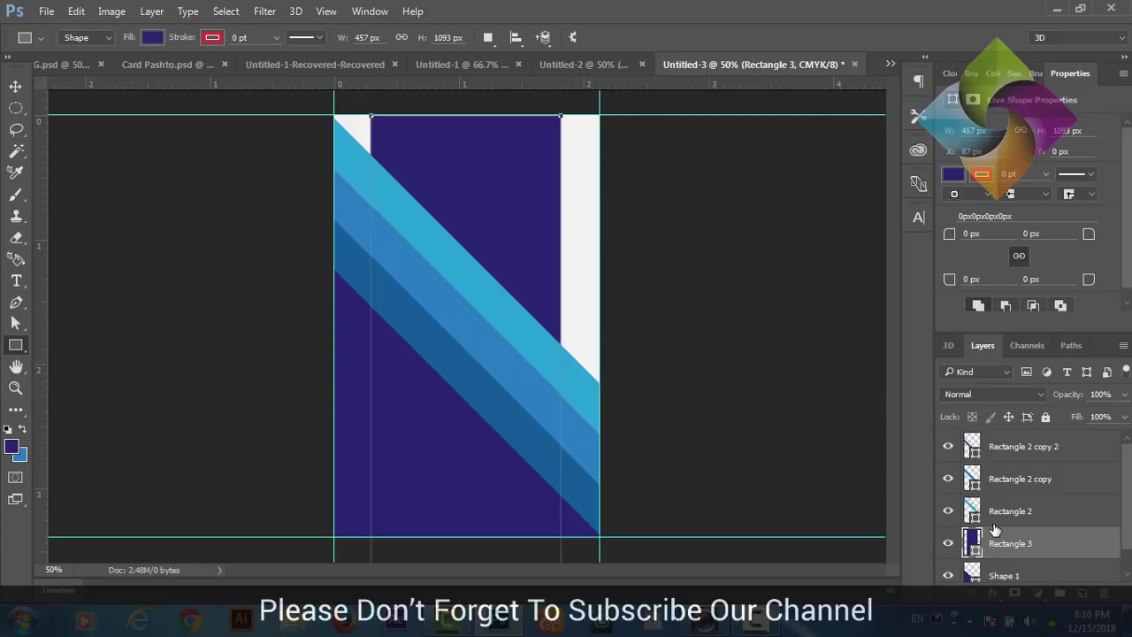
pyautogui.hotkey('ctrl', ']')
pyautogui.hotkey('ctrl', ']')
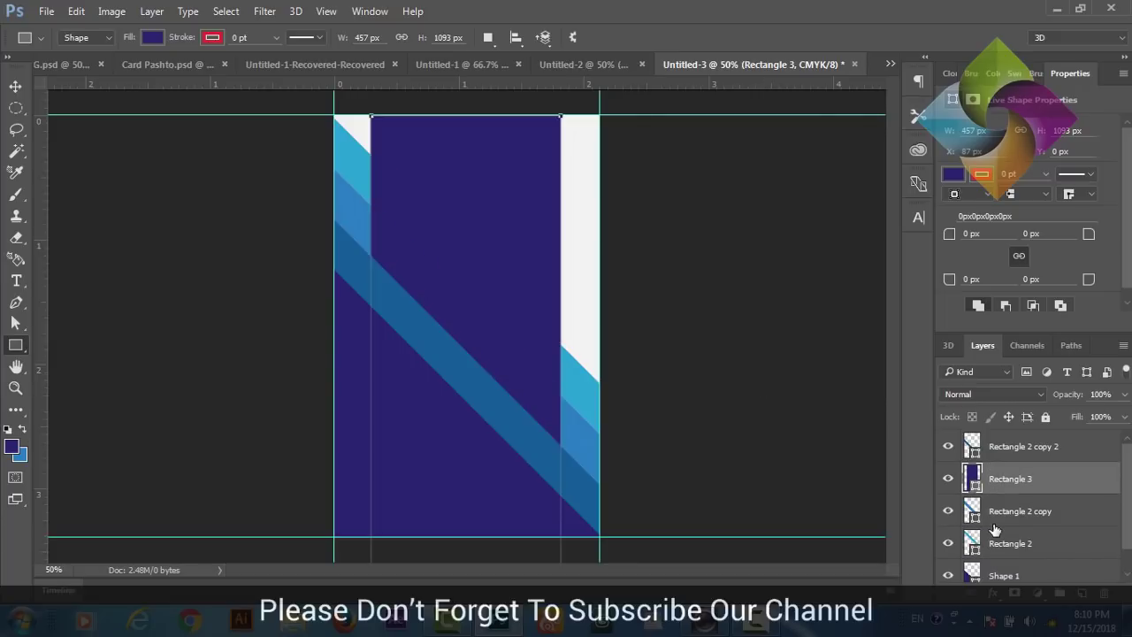
pyautogui.hotkey('ctrl', ']')
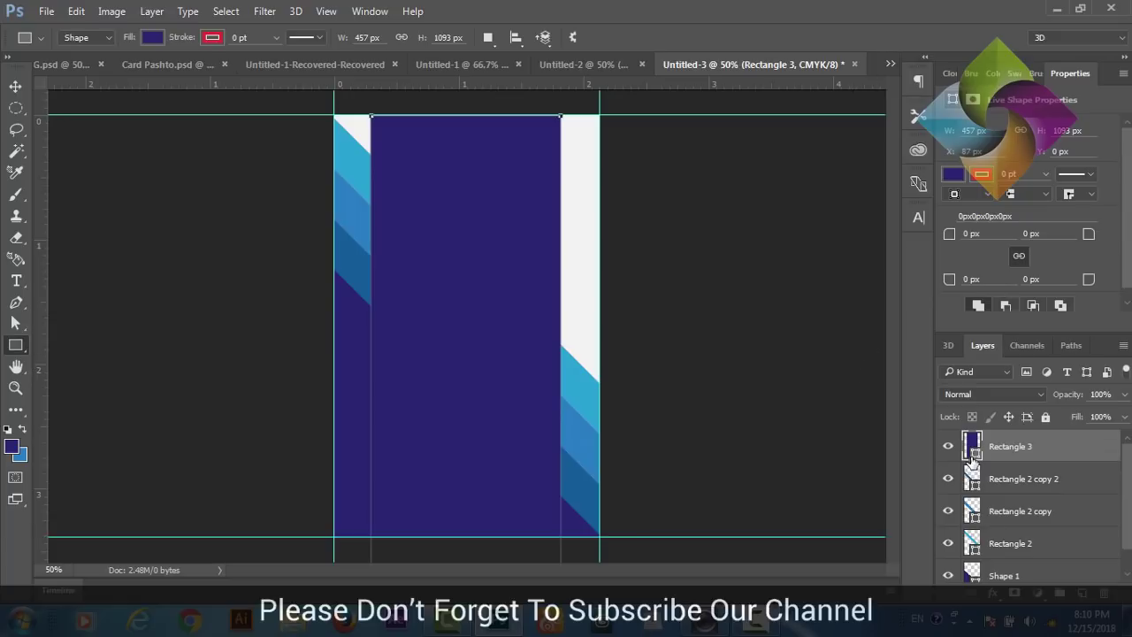
# Step: Fill Rectangle 3 with a very dark grey
pyautogui.doubleClick(974, 453)
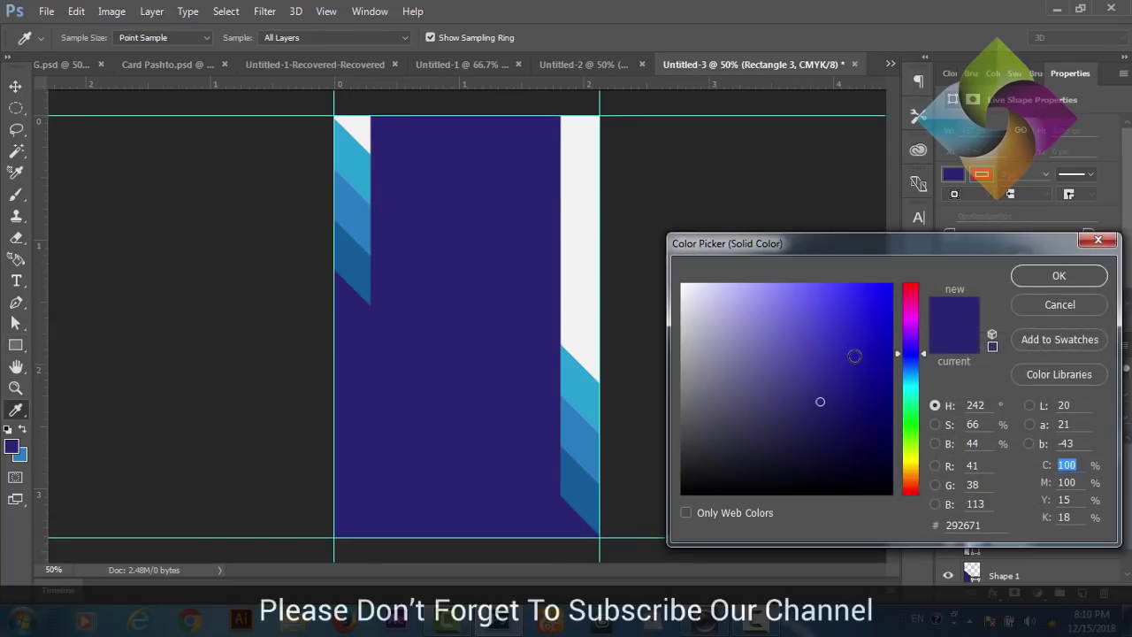
pyautogui.click(680, 456)
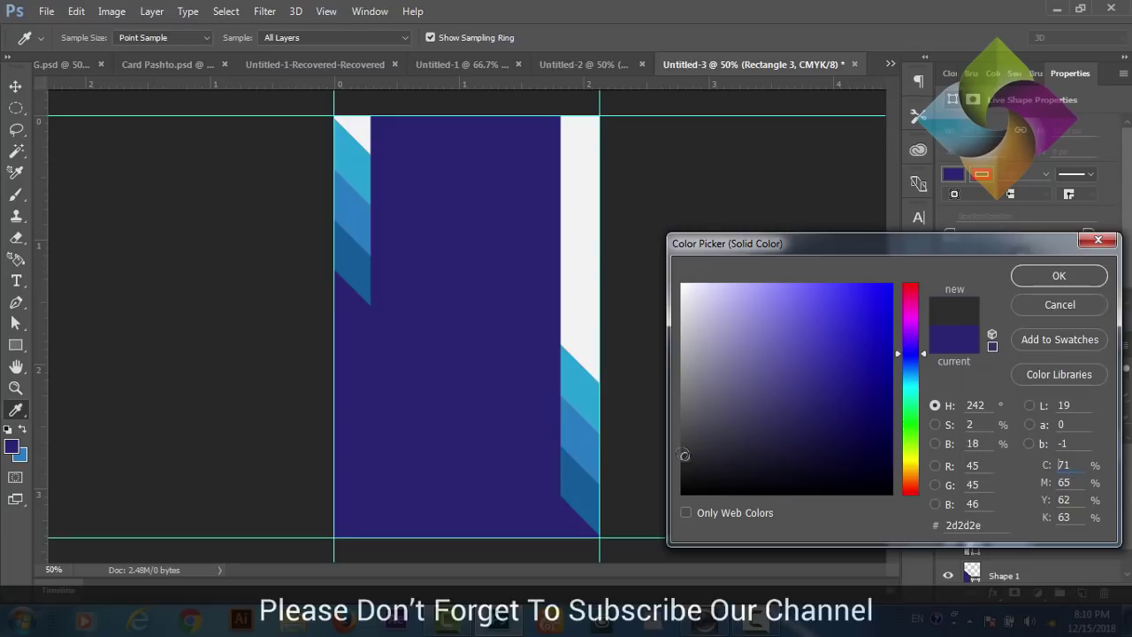
pyautogui.moveTo(680, 455); pyautogui.dragTo(680, 463)
pyautogui.click(1053, 278)
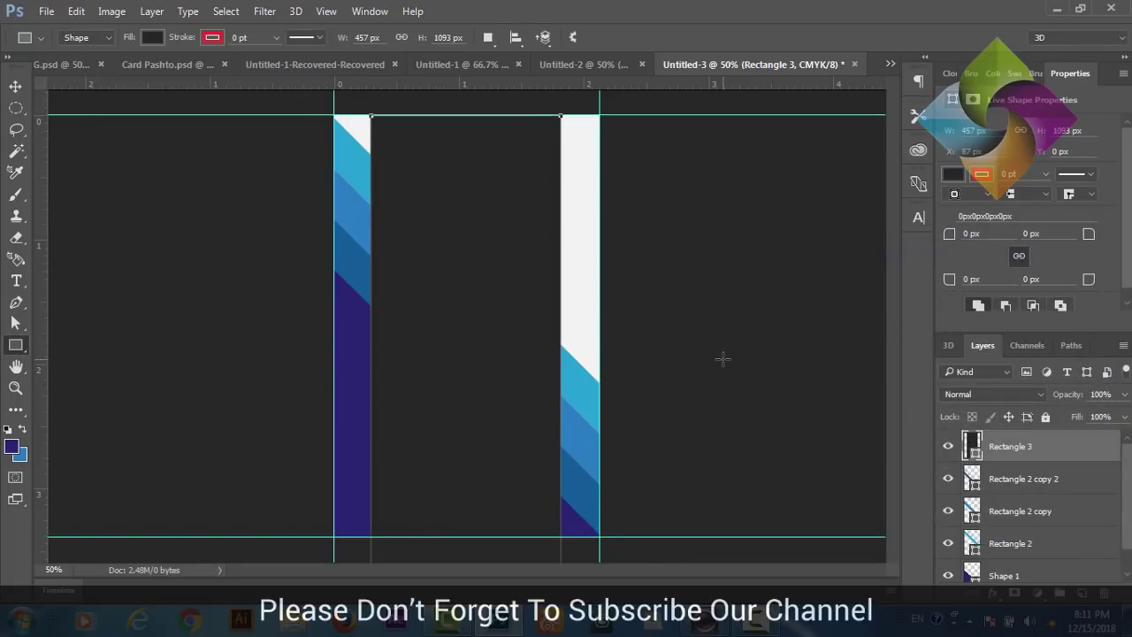
# Step: Centre Rectangle 3 horizontally on the card using a full-canvas selection
pyautogui.hotkey('ctrl', 'Return')
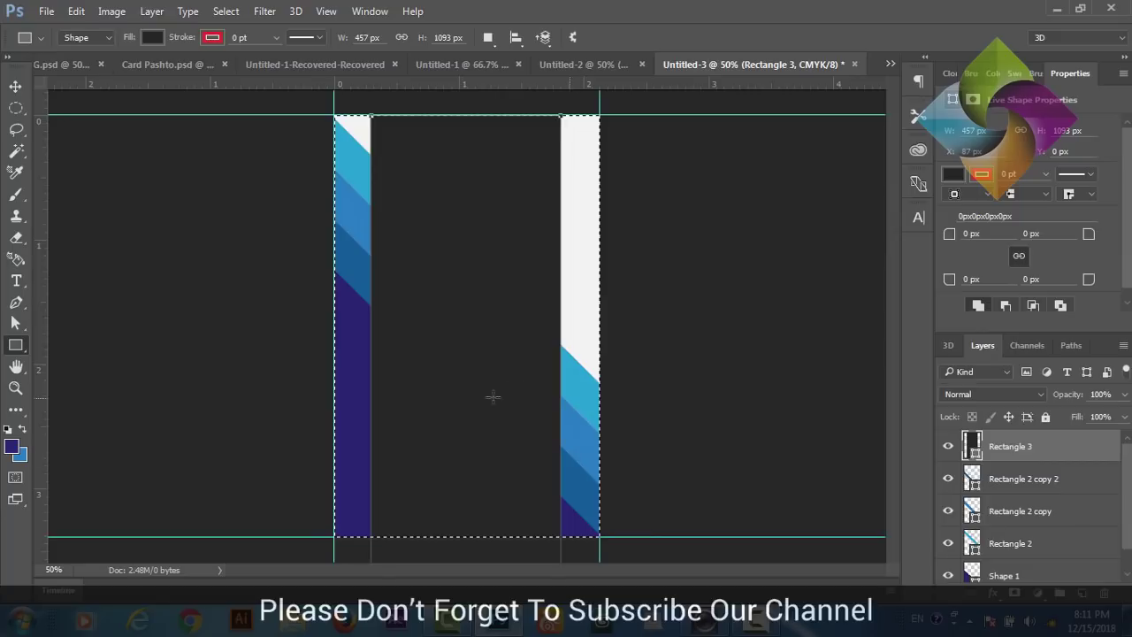
pyautogui.press('v')
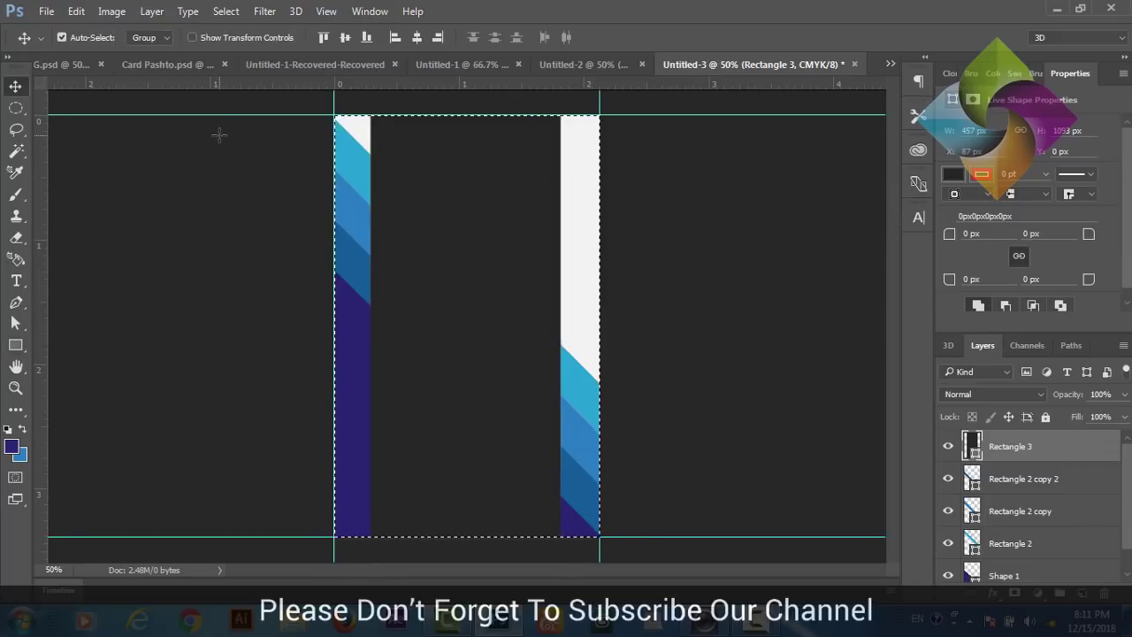
pyautogui.click(418, 39)
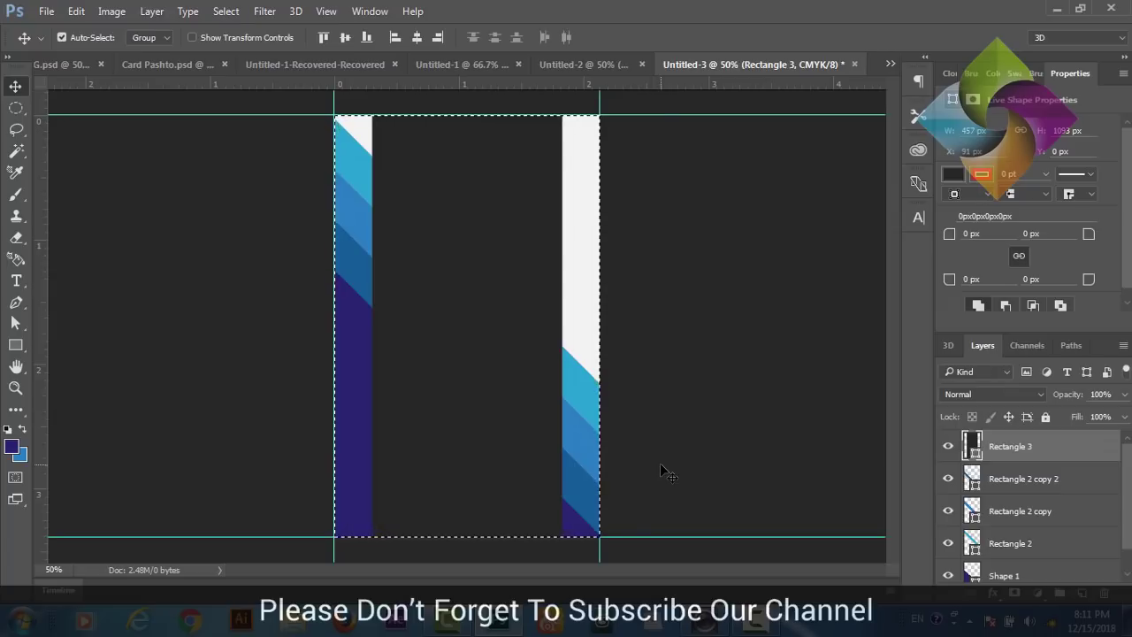
pyautogui.hotkey('ctrl', 'd')
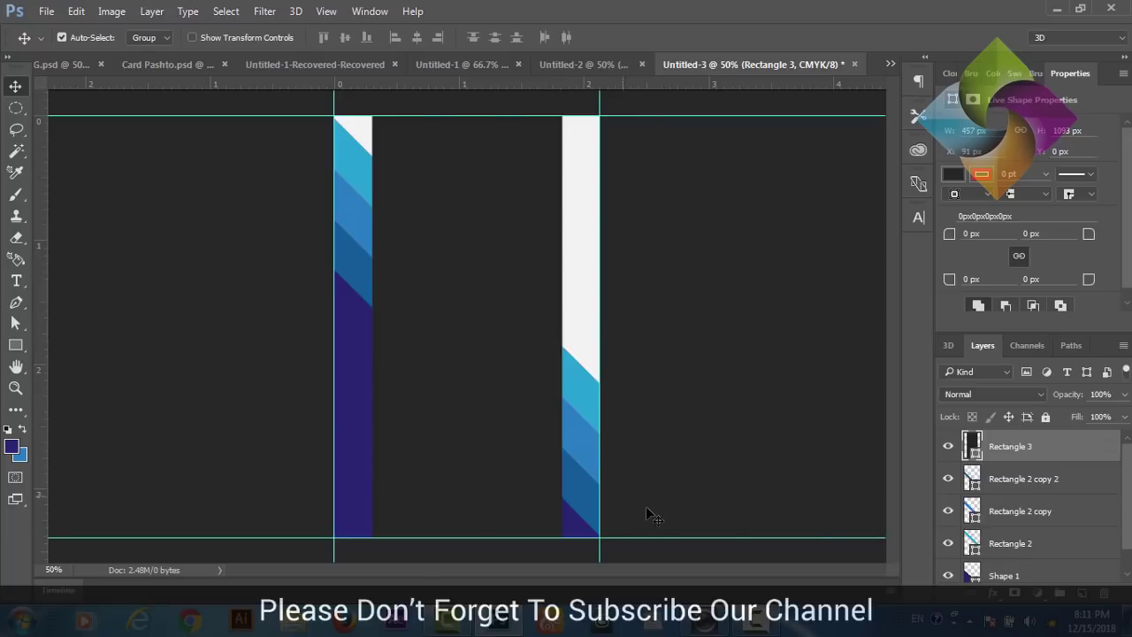
# Step: Add a concentric-squares Pattern Overlay to Rectangle 3: Multiply, 65% opacity, scale 50
pyautogui.click(994, 596)
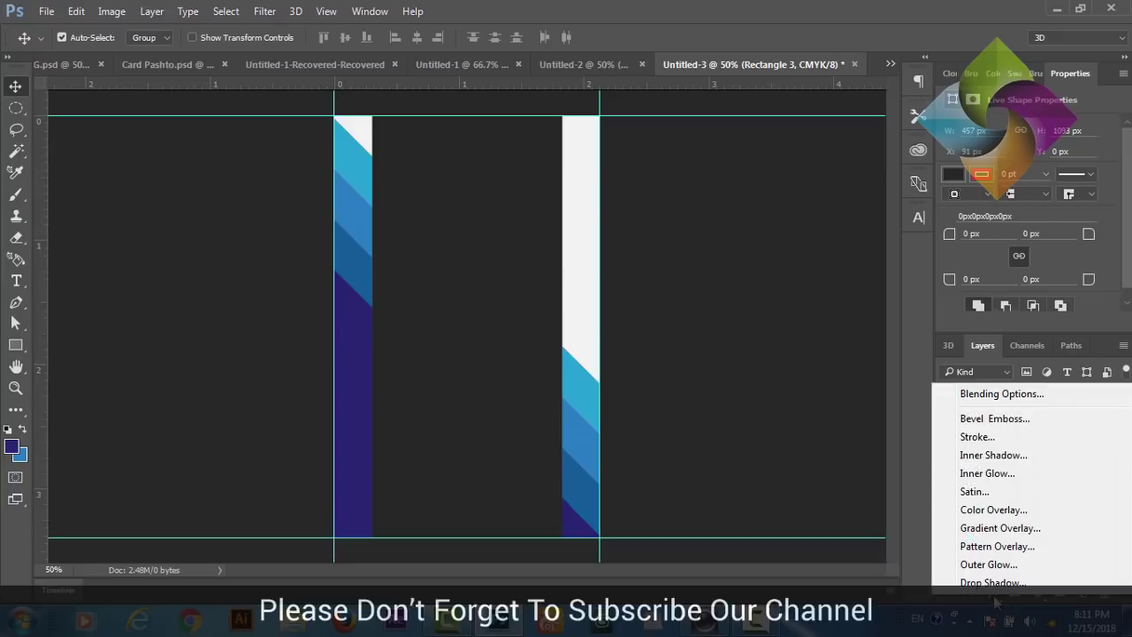
pyautogui.click(989, 550)
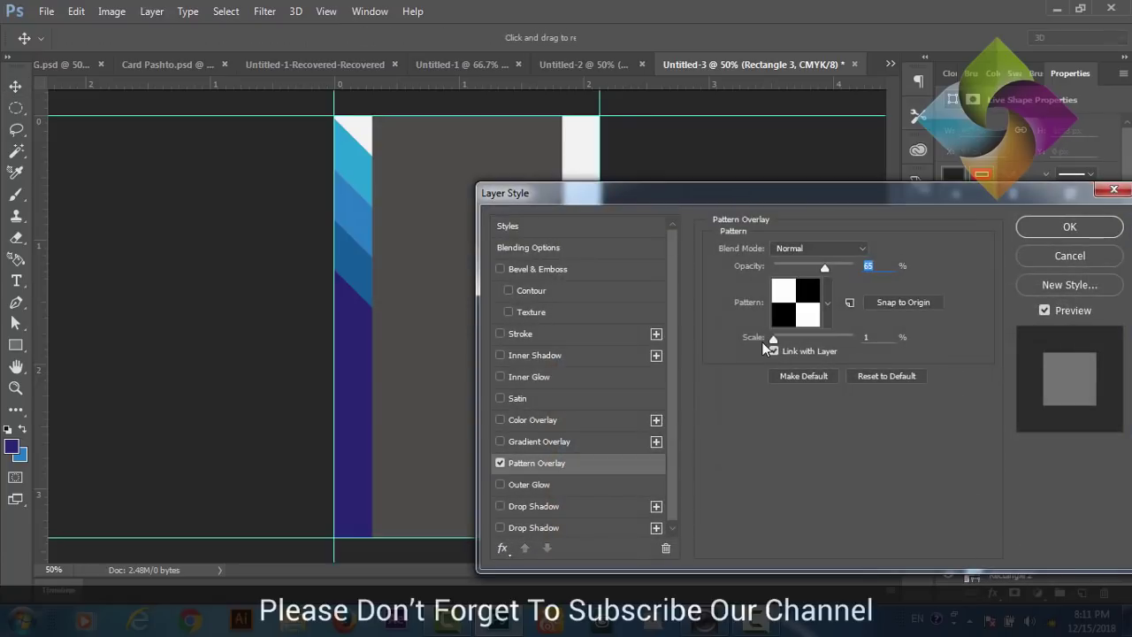
pyautogui.click(828, 304)
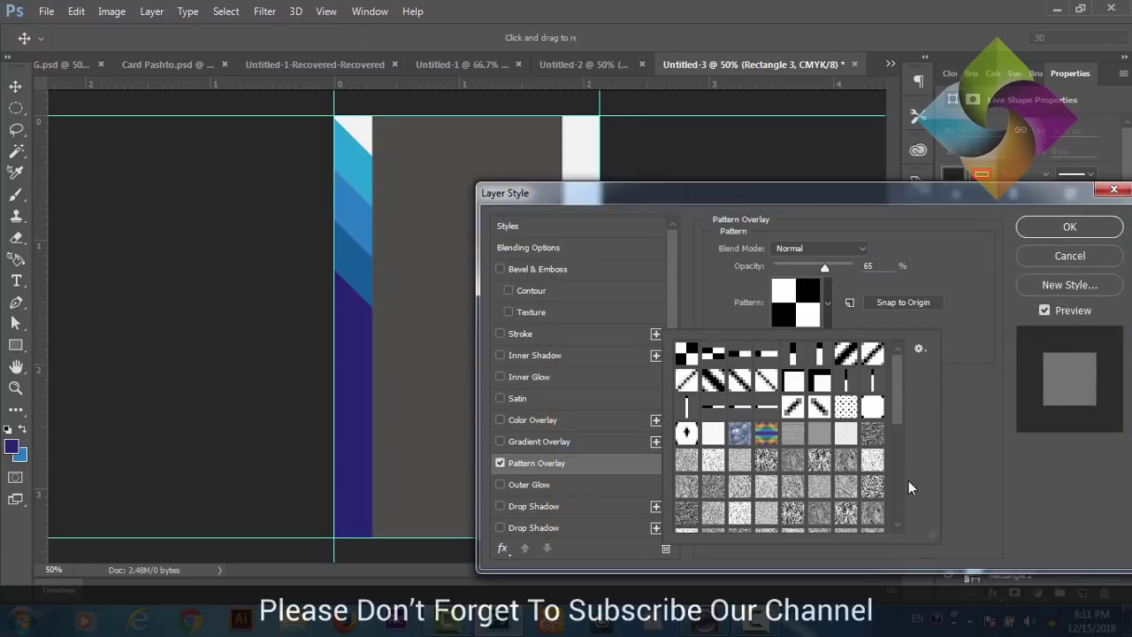
pyautogui.moveTo(898, 417); pyautogui.dragTo(900, 541)
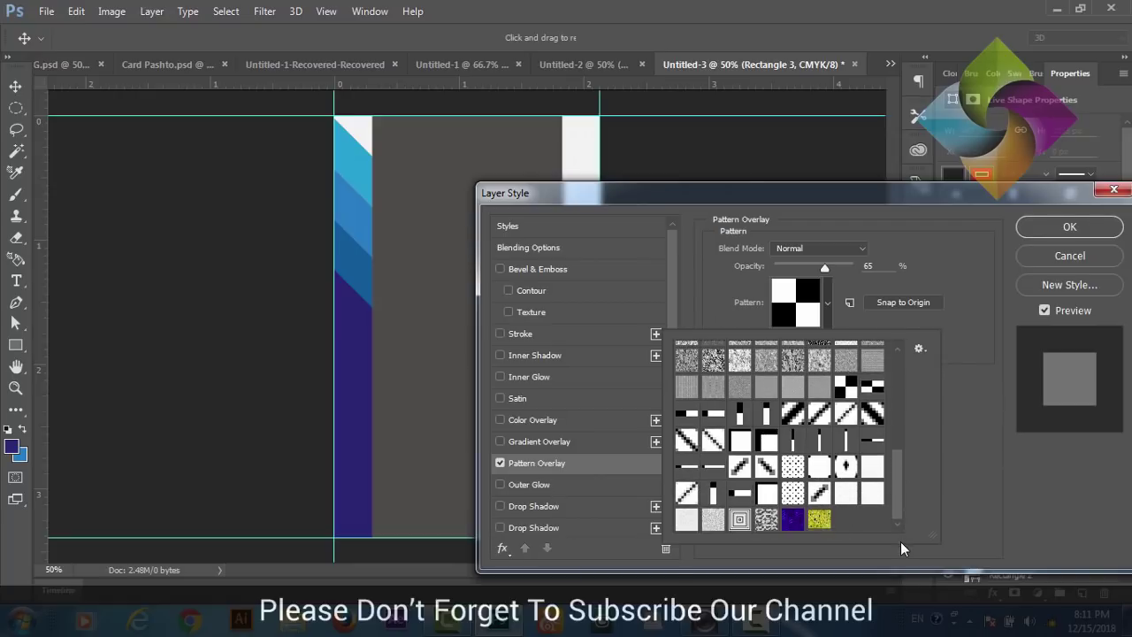
pyautogui.click(740, 521)
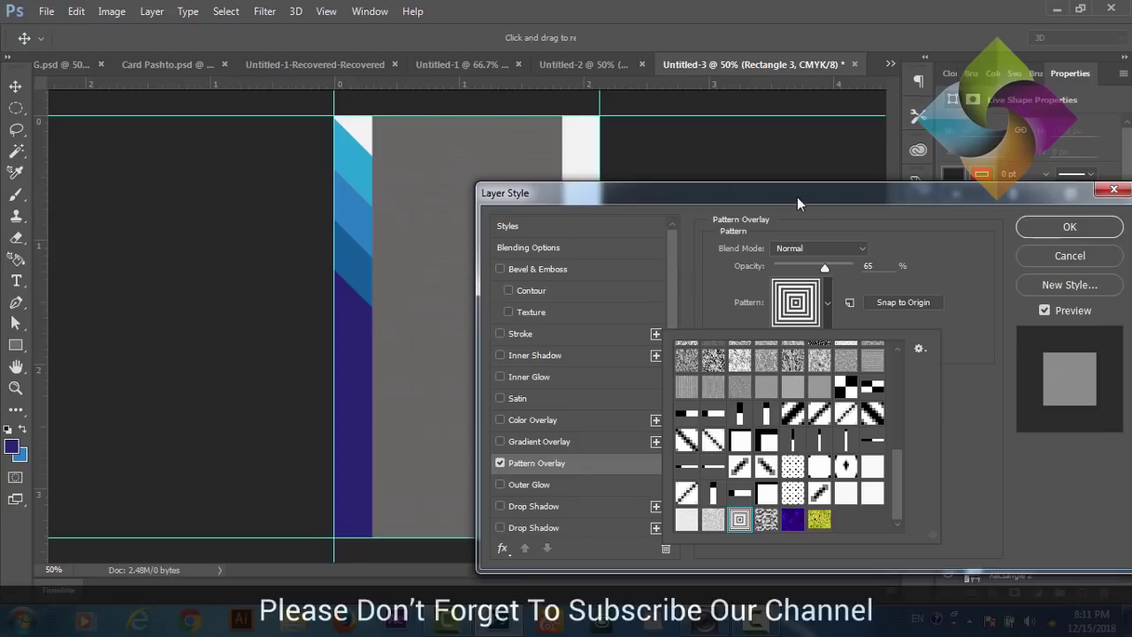
pyautogui.moveTo(797, 197); pyautogui.dragTo(844, 204)
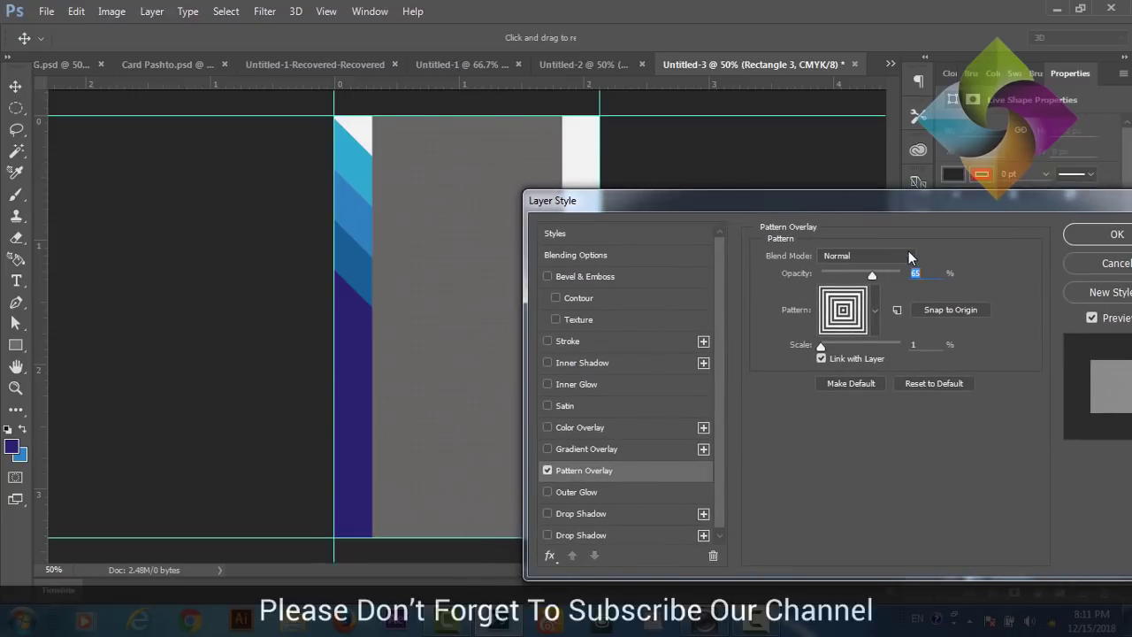
pyautogui.click(908, 256)
pyautogui.click(838, 315)
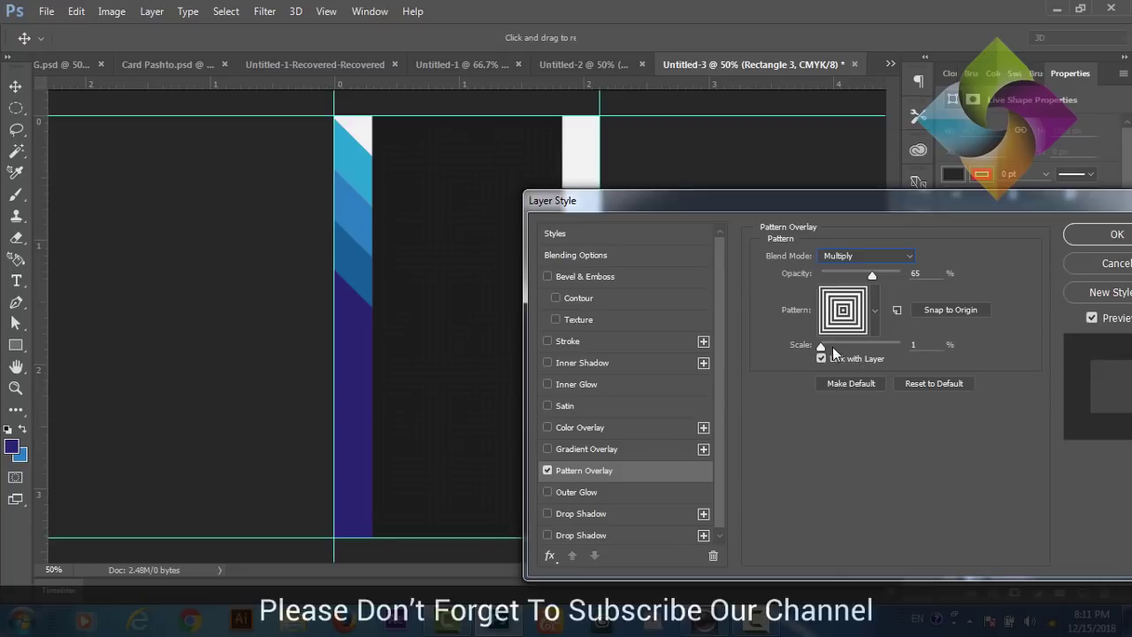
pyautogui.moveTo(832, 350); pyautogui.dragTo(836, 351)
pyautogui.write('50')
pyautogui.click(1097, 237)
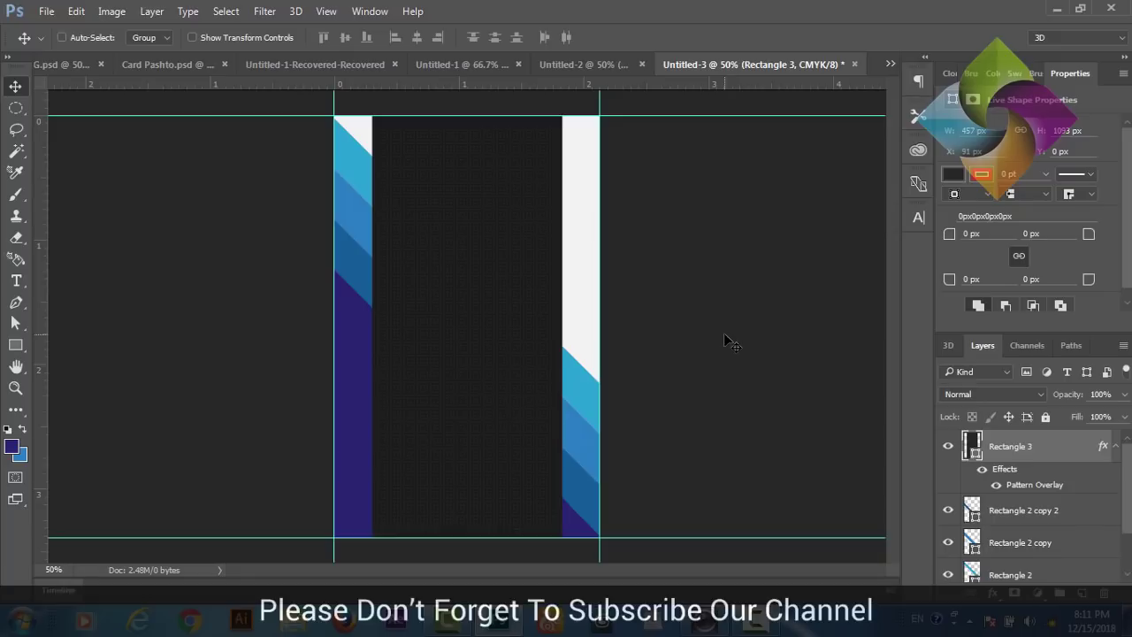
# Step: Zoom in to inspect the pattern, then return the view to 50%
pyautogui.hotkey('ctrl', '+')
pyautogui.hotkey('ctrl', '+')
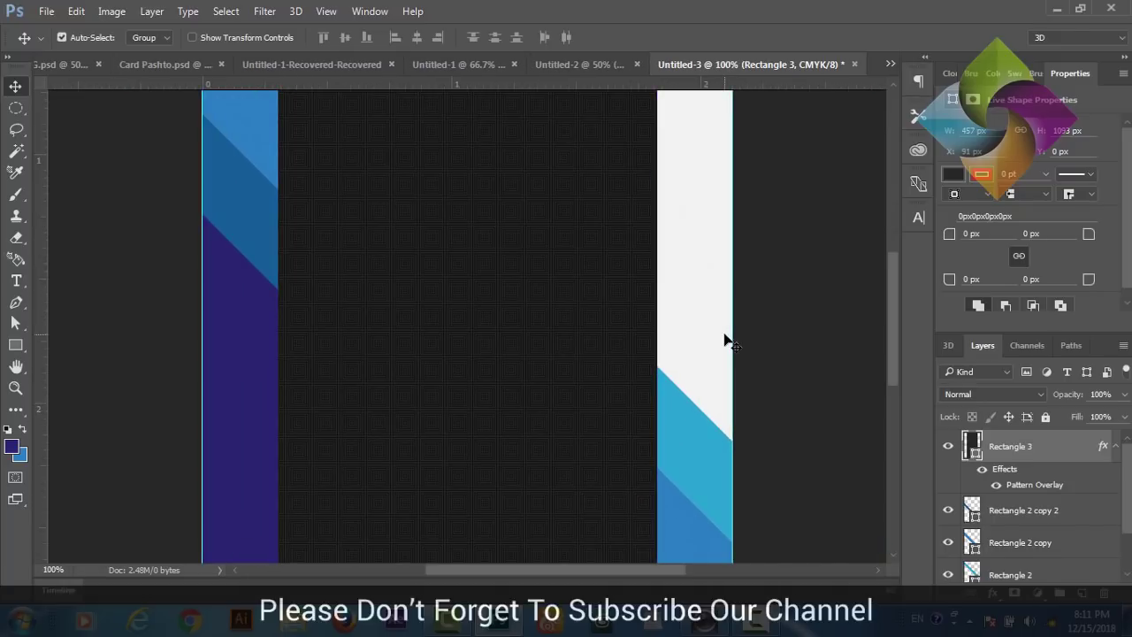
pyautogui.click(484, 371)
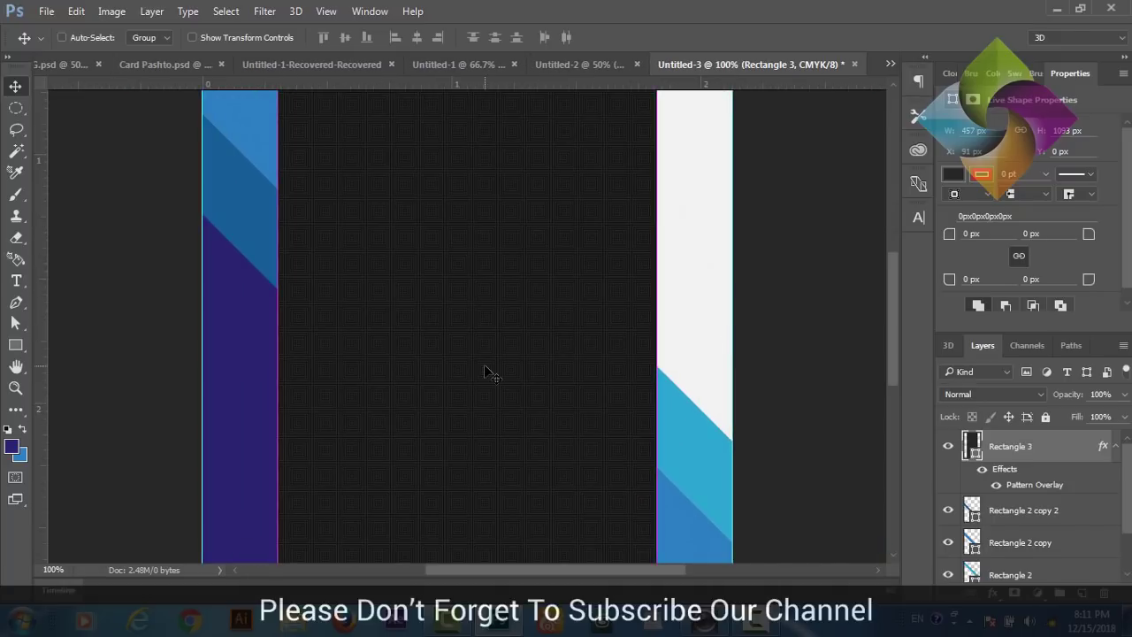
pyautogui.hotkey('ctrl', '0')
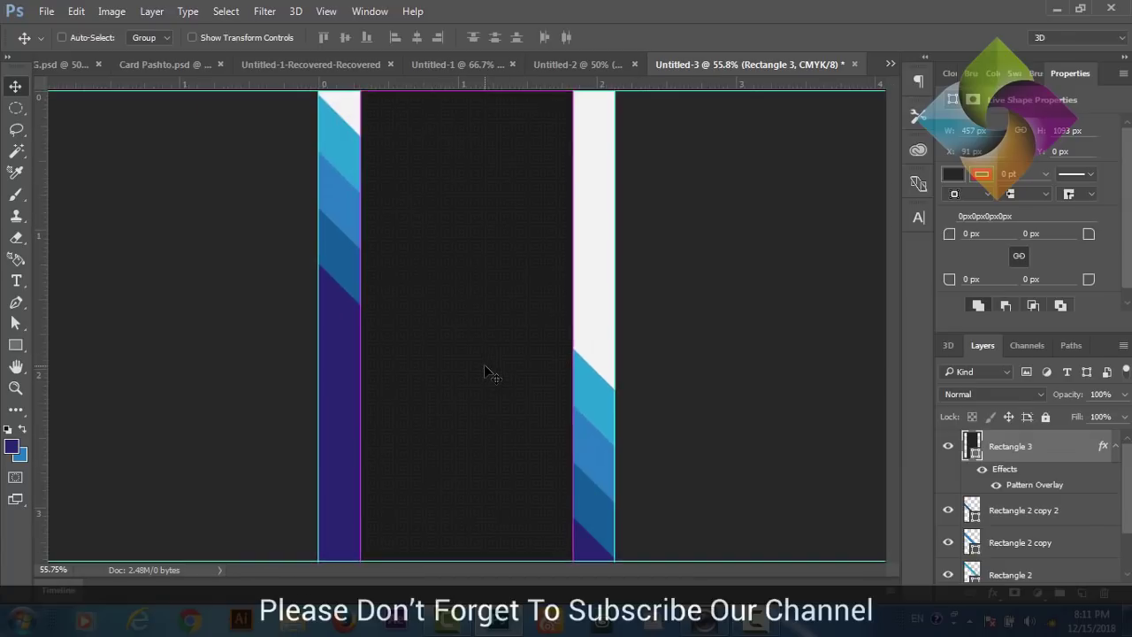
pyautogui.click(485, 371)
pyautogui.hotkey('ctrl', '-')
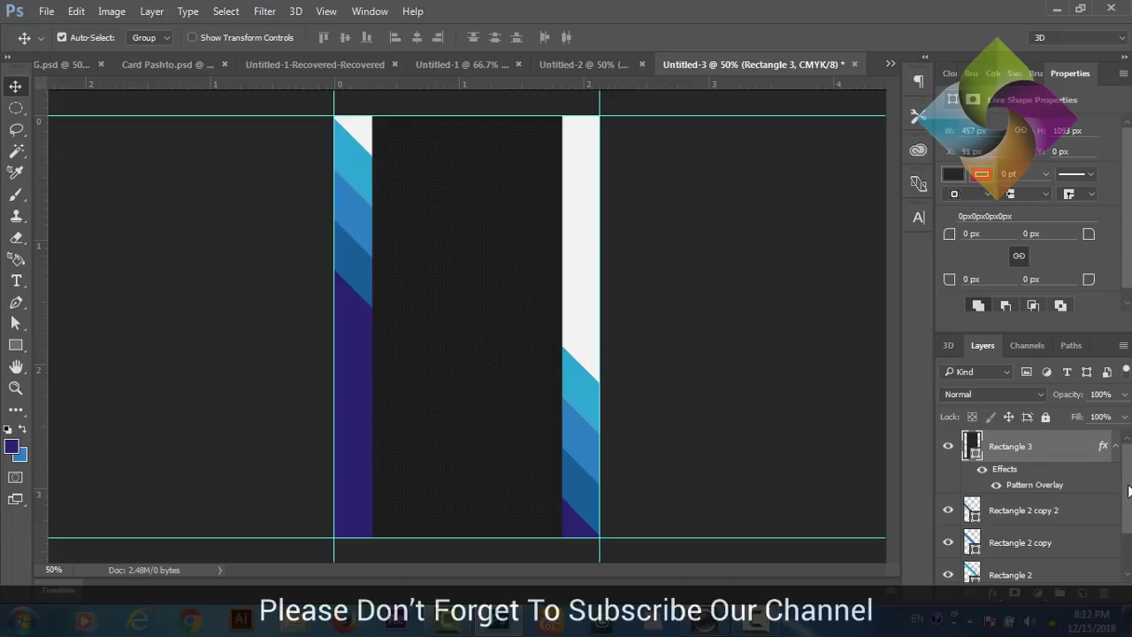
# Step: Group all the stripe and panel shape layers into a group named 'Shapes'
pyautogui.moveTo(1130, 492); pyautogui.dragTo(1129, 535)
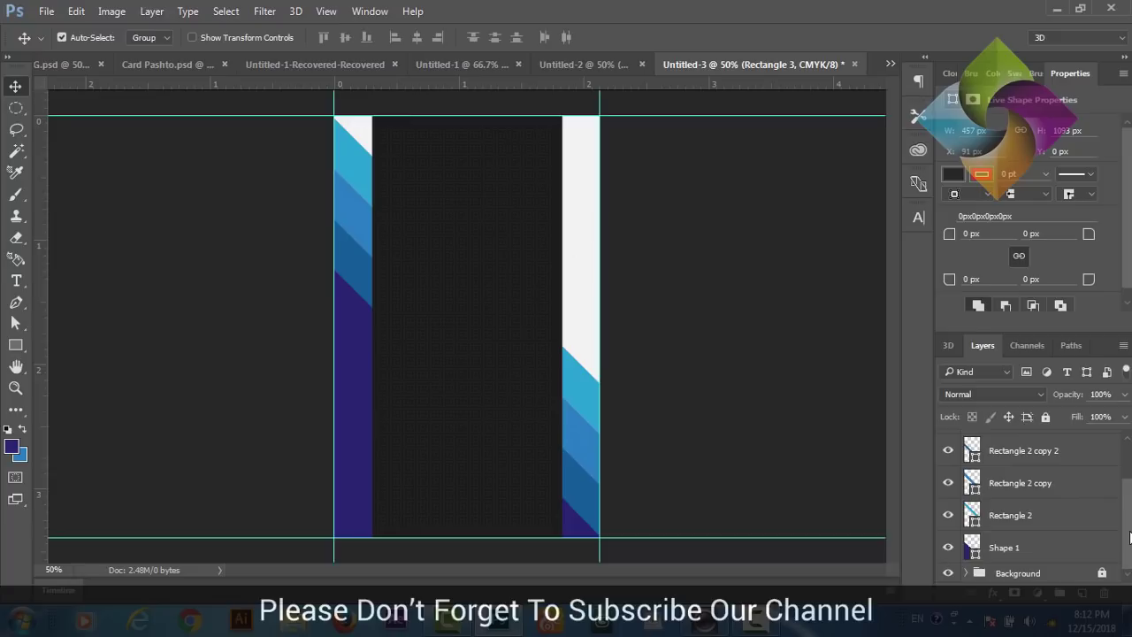
pyautogui.keyDown('shift'); pyautogui.click(1011, 551); pyautogui.keyUp('shift')
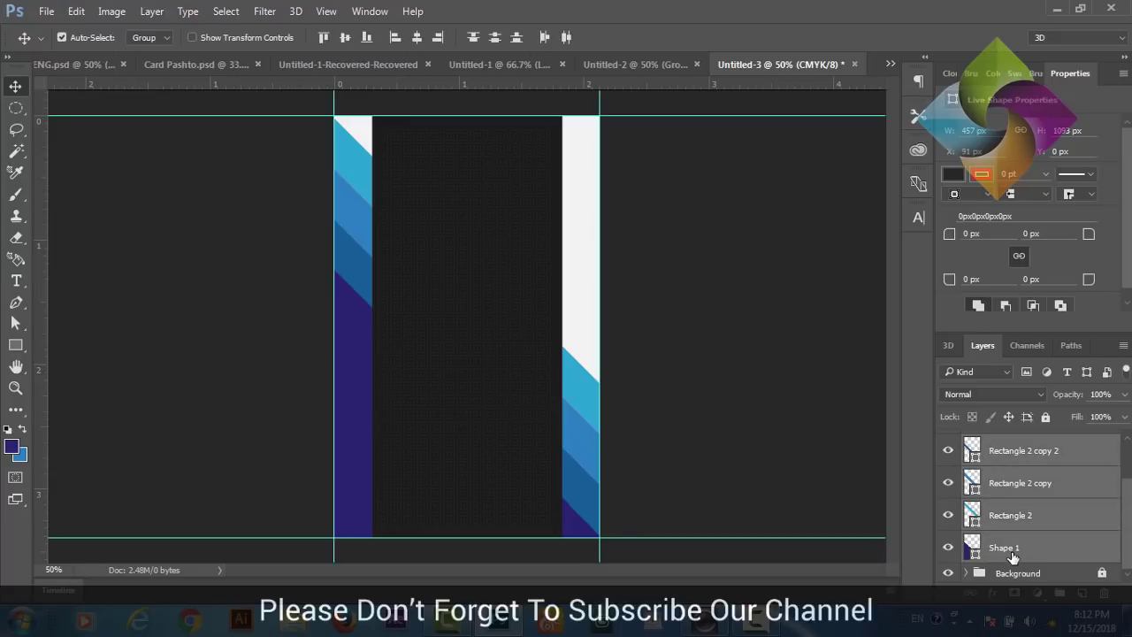
pyautogui.hotkey('ctrl', 'g')
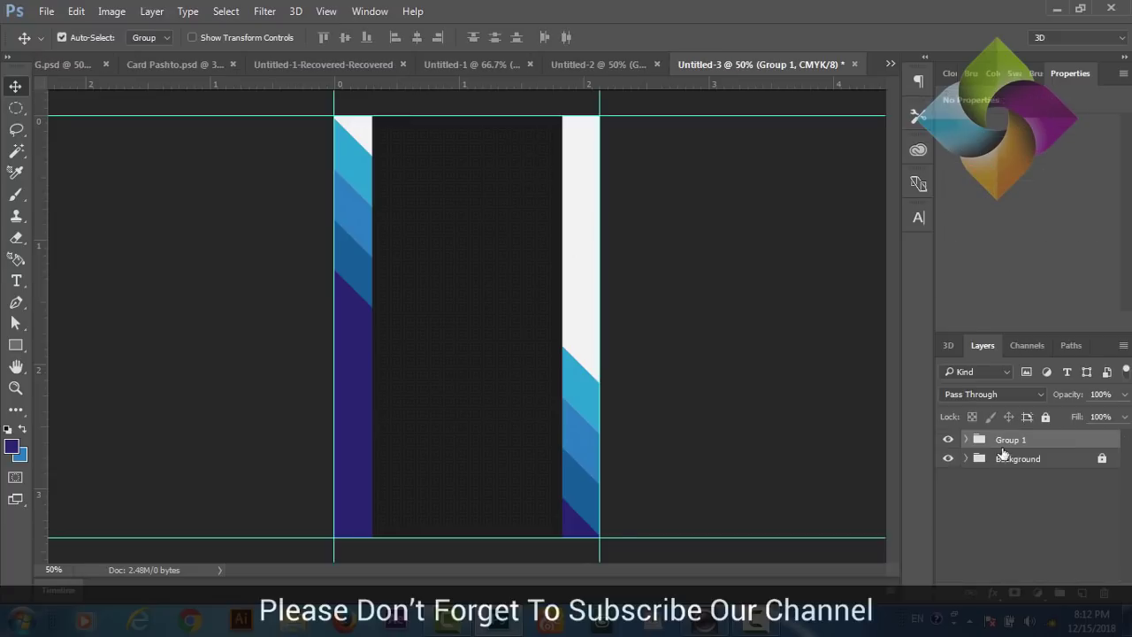
pyautogui.doubleClick(1008, 441)
pyautogui.write('Sha')
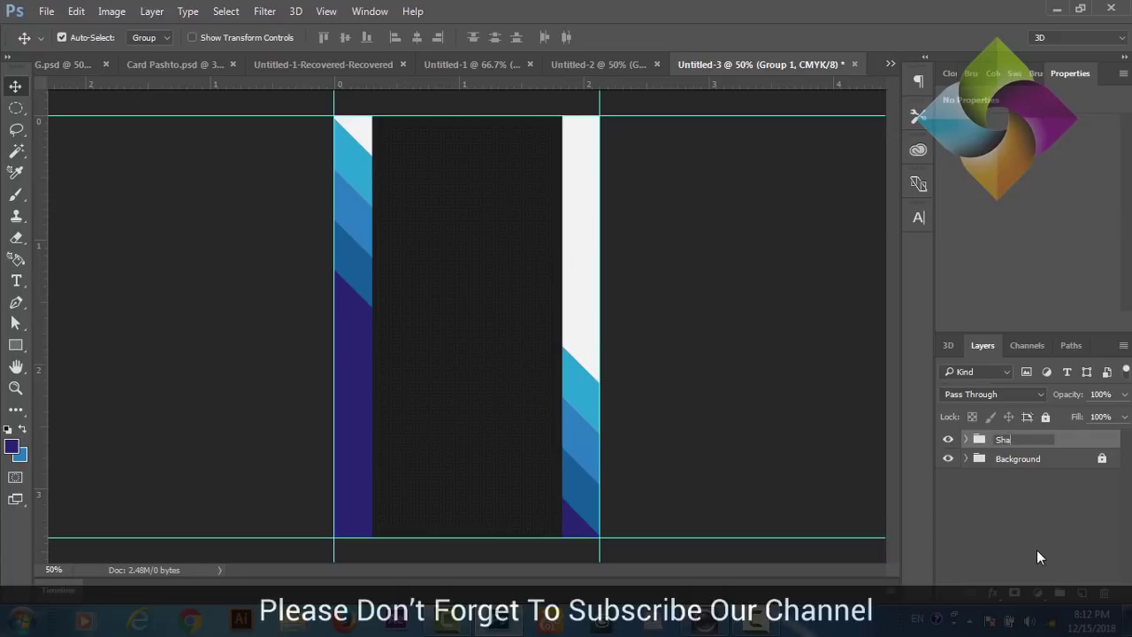
pyautogui.write('pes')
pyautogui.click(1023, 523)
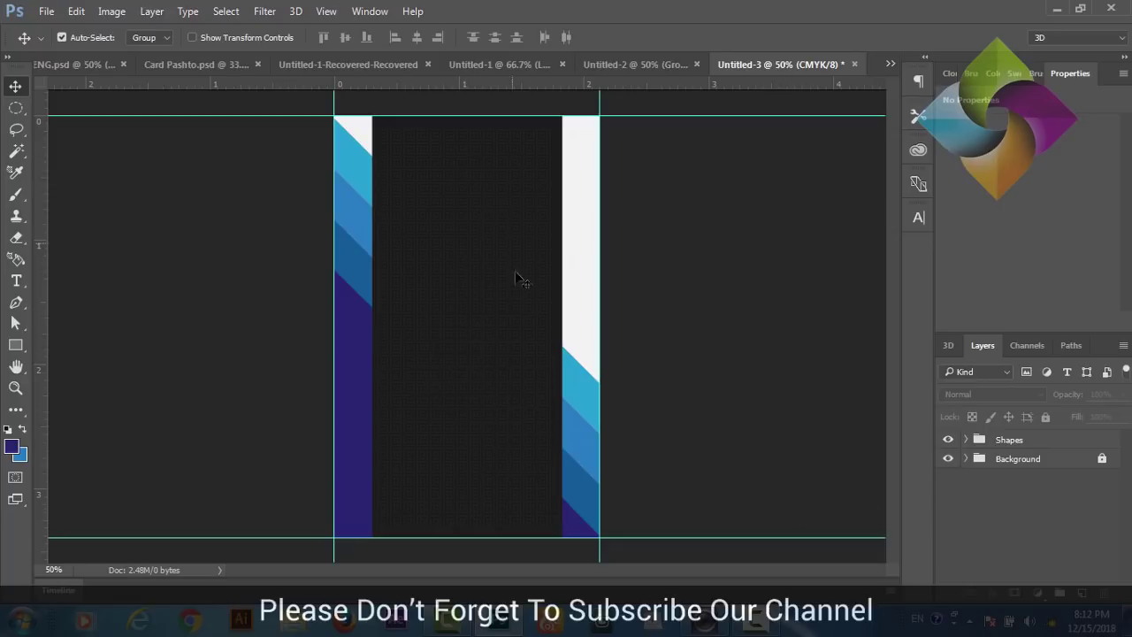
# Step: Draw a 296 × 296 px purple circle, Ellipse 1, on the dark panel
pyautogui.click(17, 350)
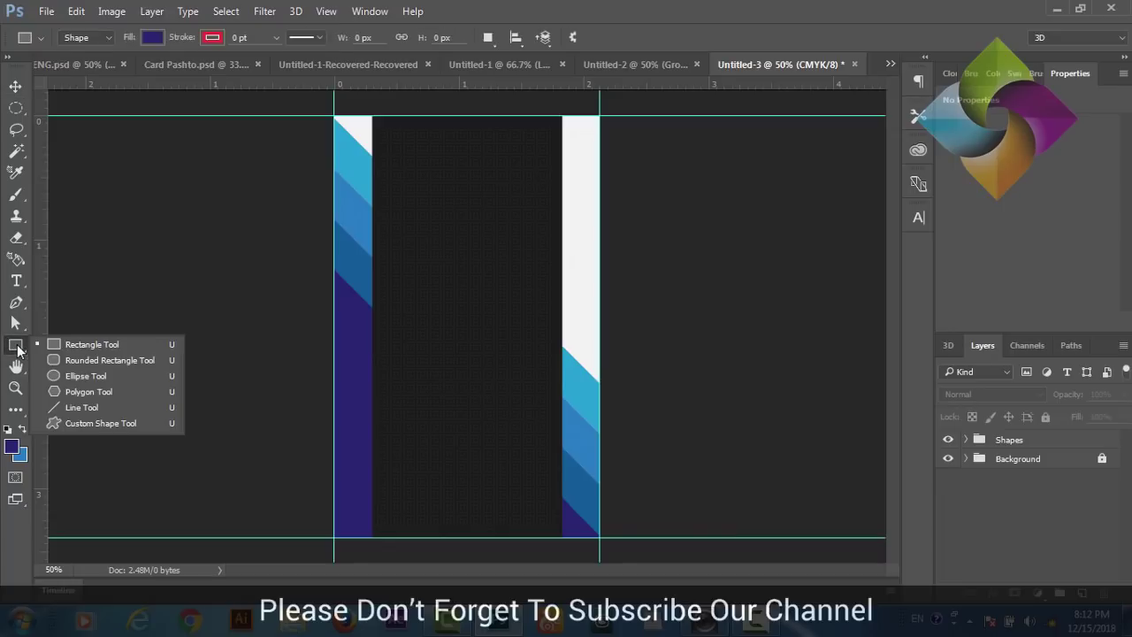
pyautogui.click(69, 380)
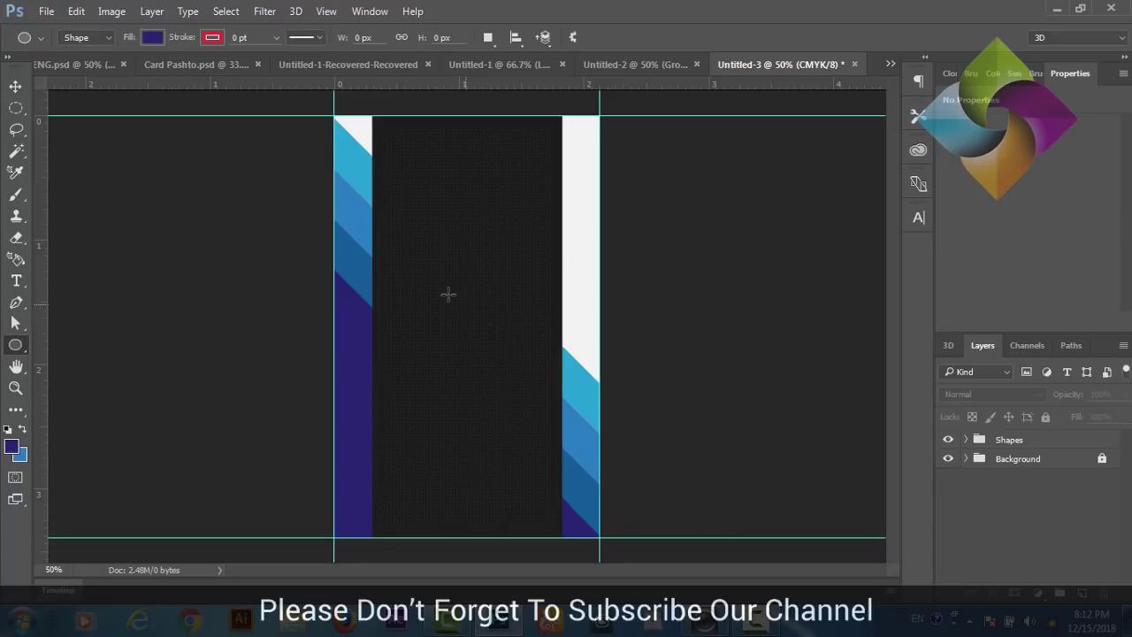
pyautogui.moveTo(425, 272); pyautogui.dragTo(555, 412)
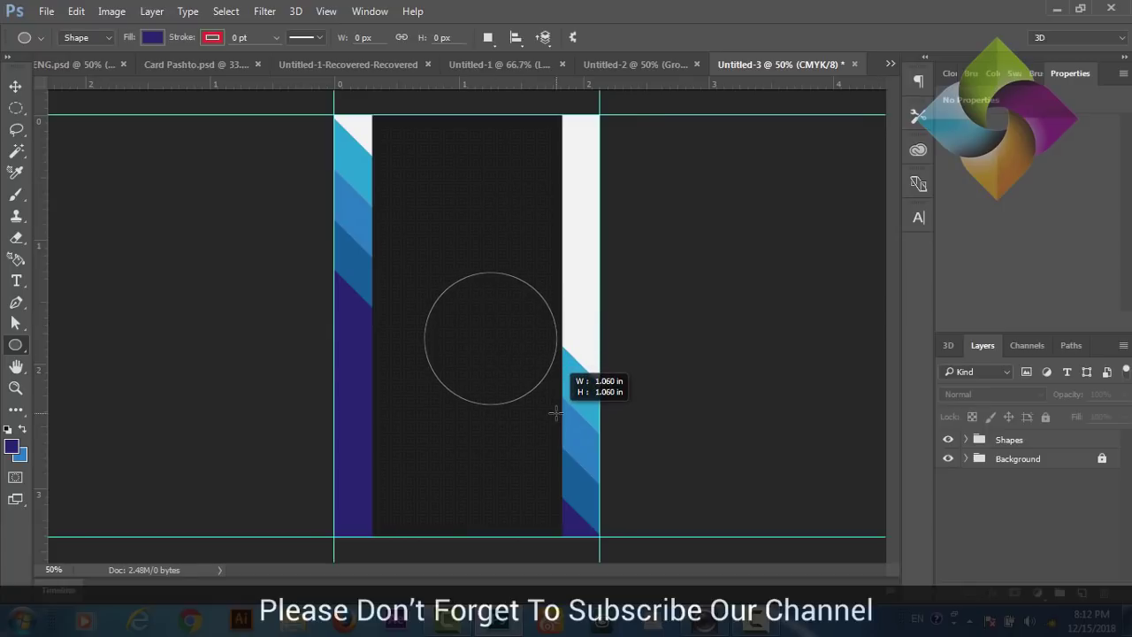
pyautogui.moveTo(555, 412); pyautogui.dragTo(479, 344)
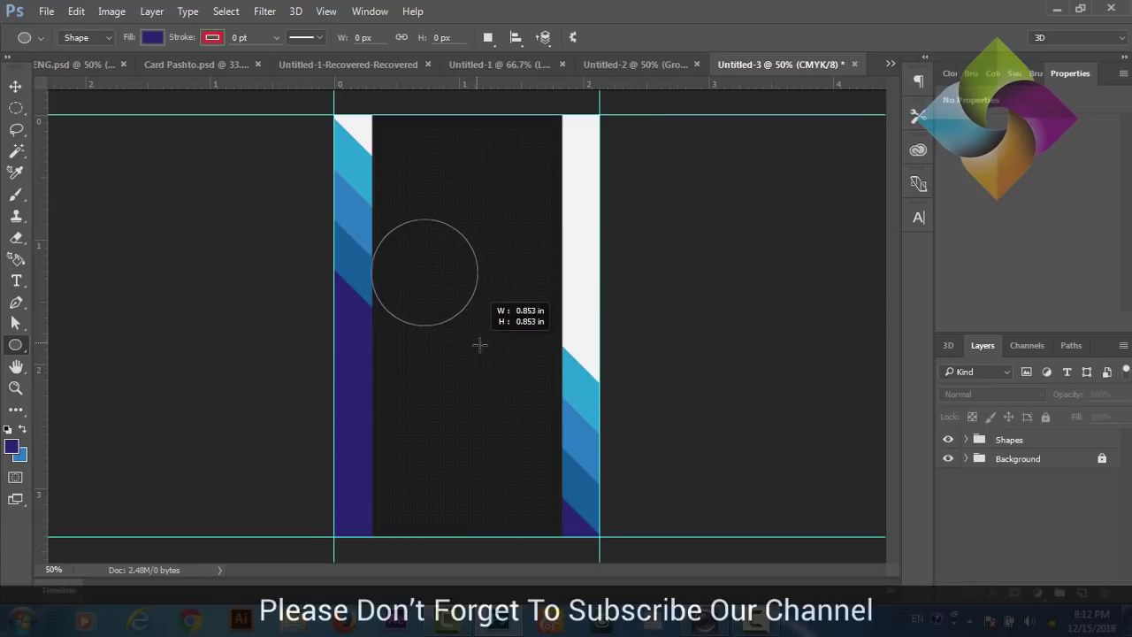
pyautogui.moveTo(479, 345); pyautogui.dragTo(486, 334)
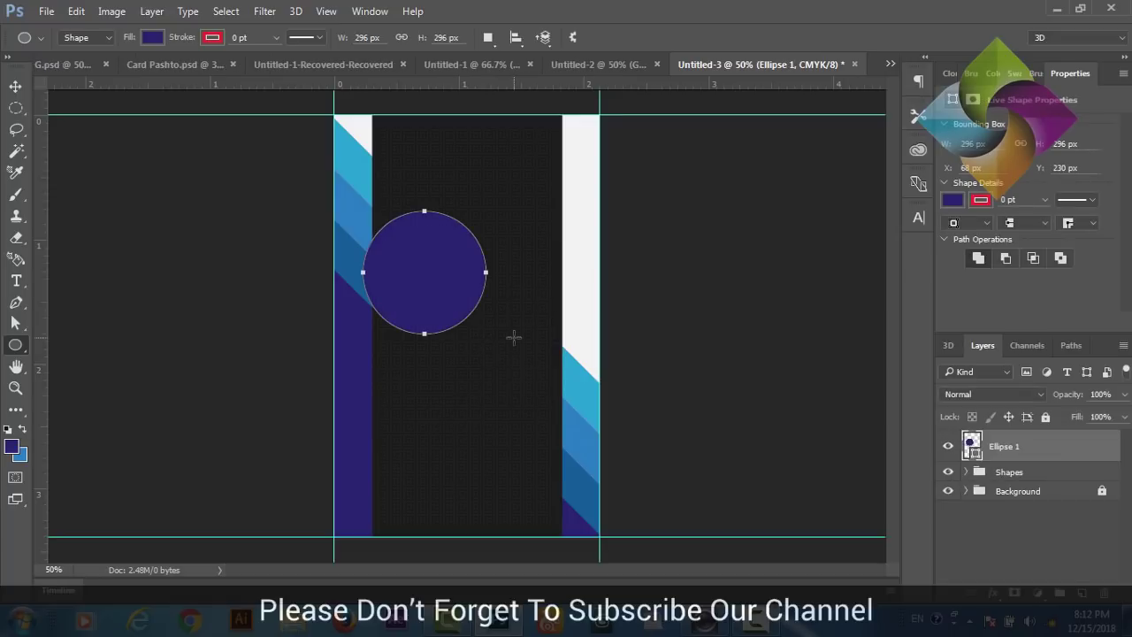
# Step: Move Ellipse 1 to the panel's middle and centre it horizontally on the card
pyautogui.press('v')
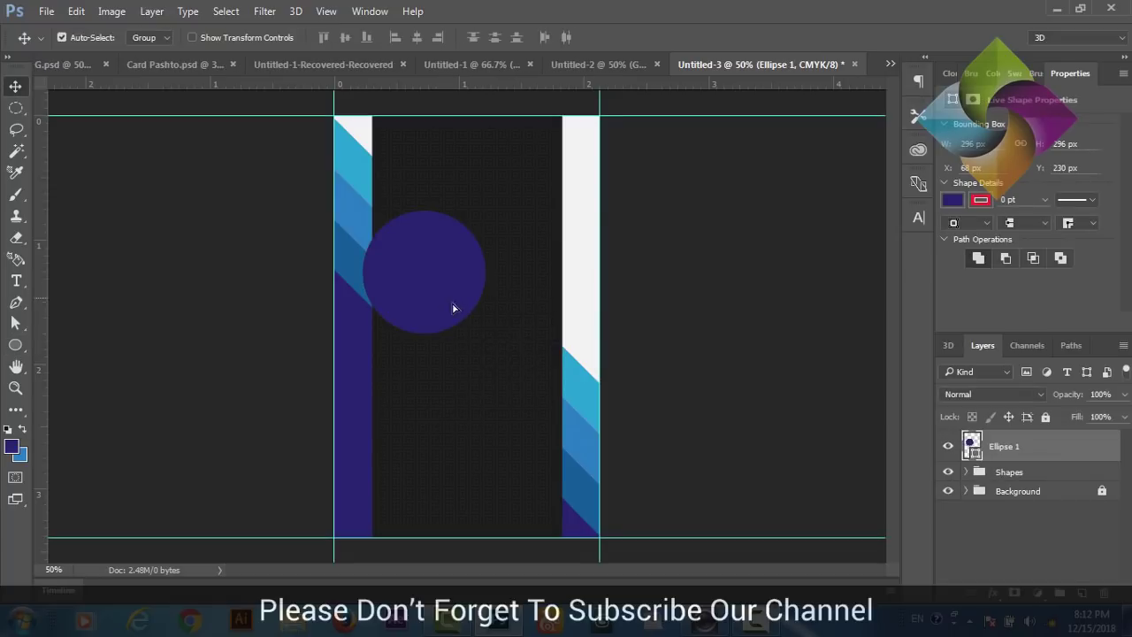
pyautogui.moveTo(452, 302); pyautogui.dragTo(491, 345)
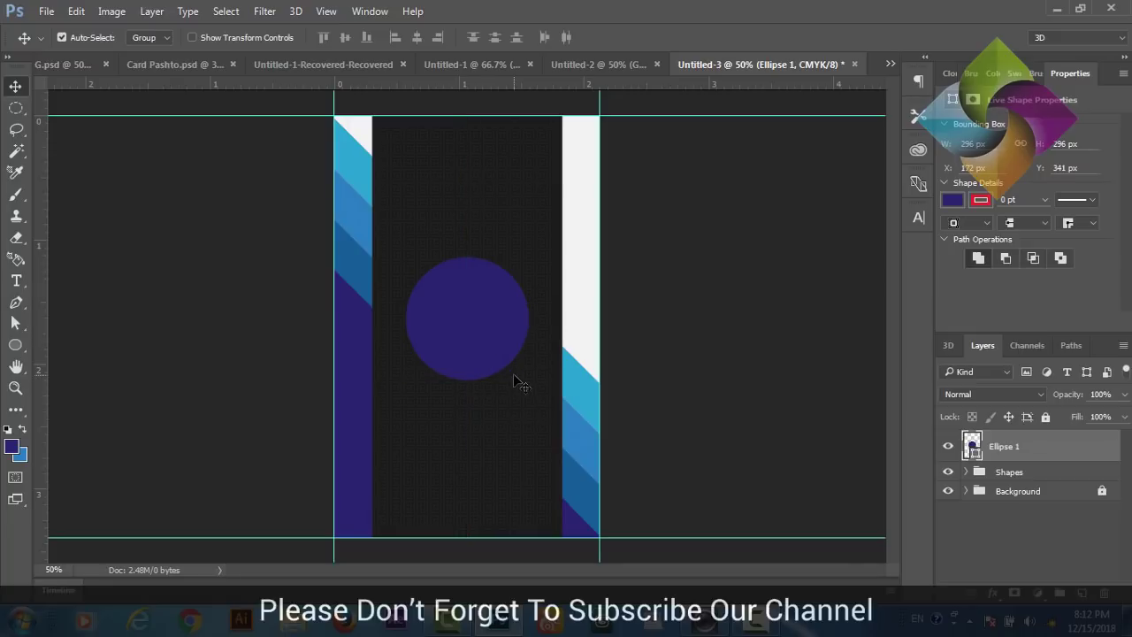
pyautogui.press('ctrl')
pyautogui.hotkey('ctrl', 'a')
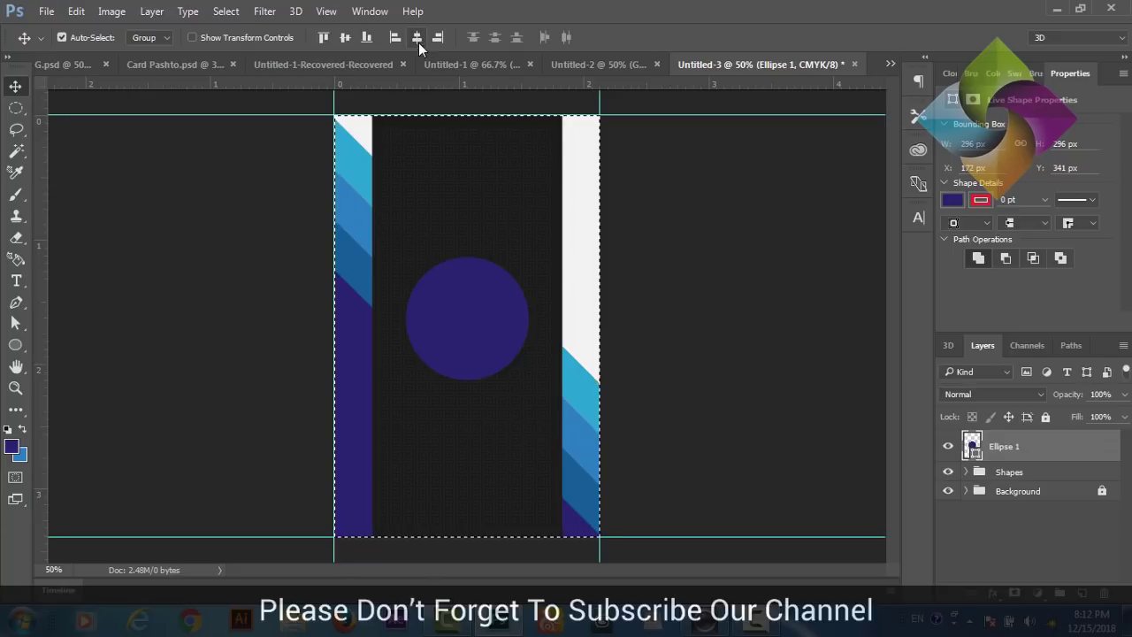
pyautogui.hotkey('ctrl', 'd')
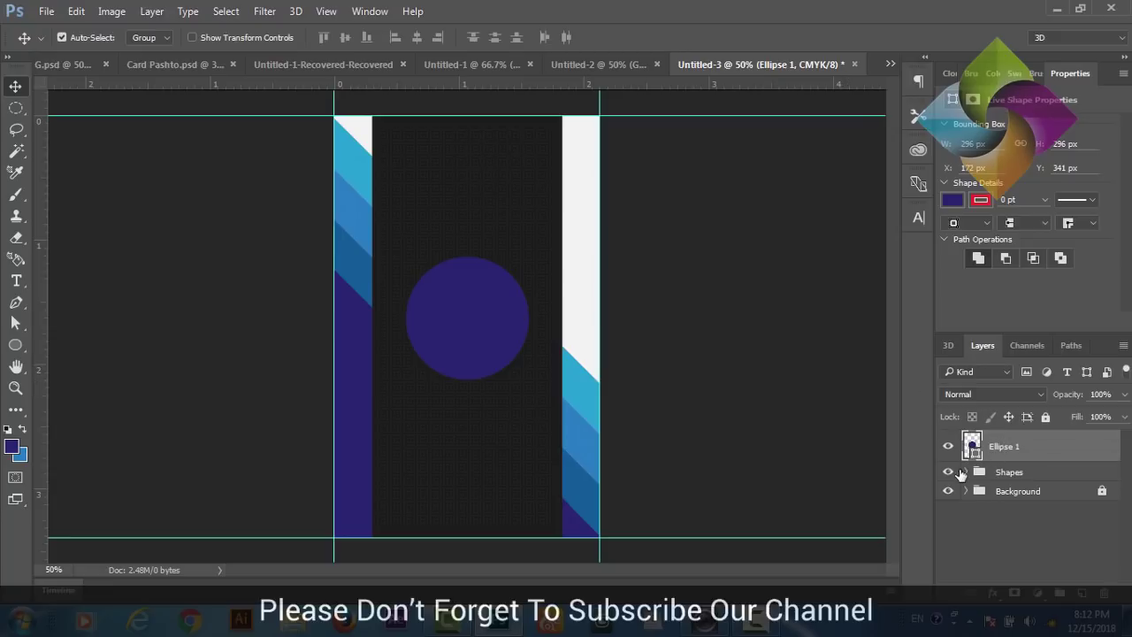
pyautogui.press('ctrl')
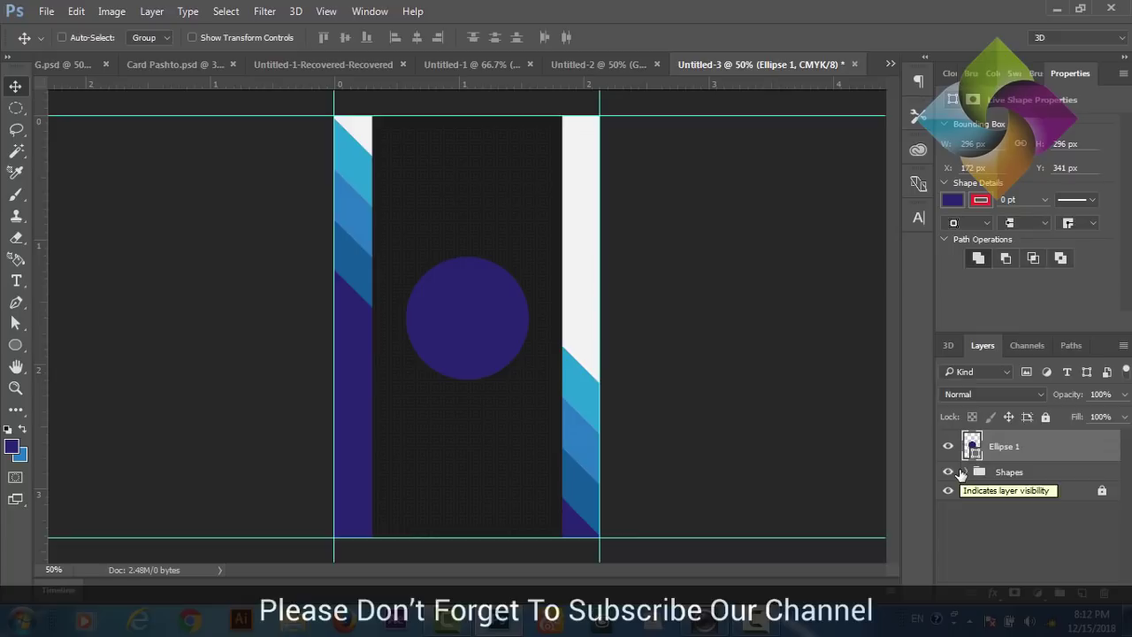
# Step: Duplicate Ellipse 1 and refill the original with light grey f3f3f3 sampled from the white stripe
pyautogui.hotkey('ctrl', 'j')
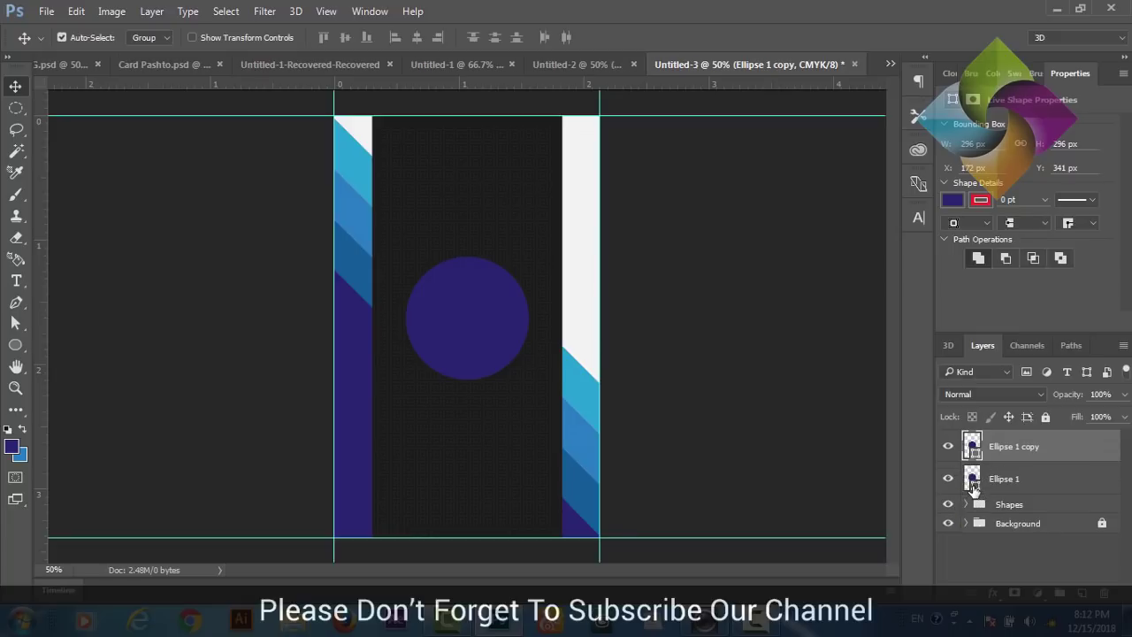
pyautogui.doubleClick(972, 482)
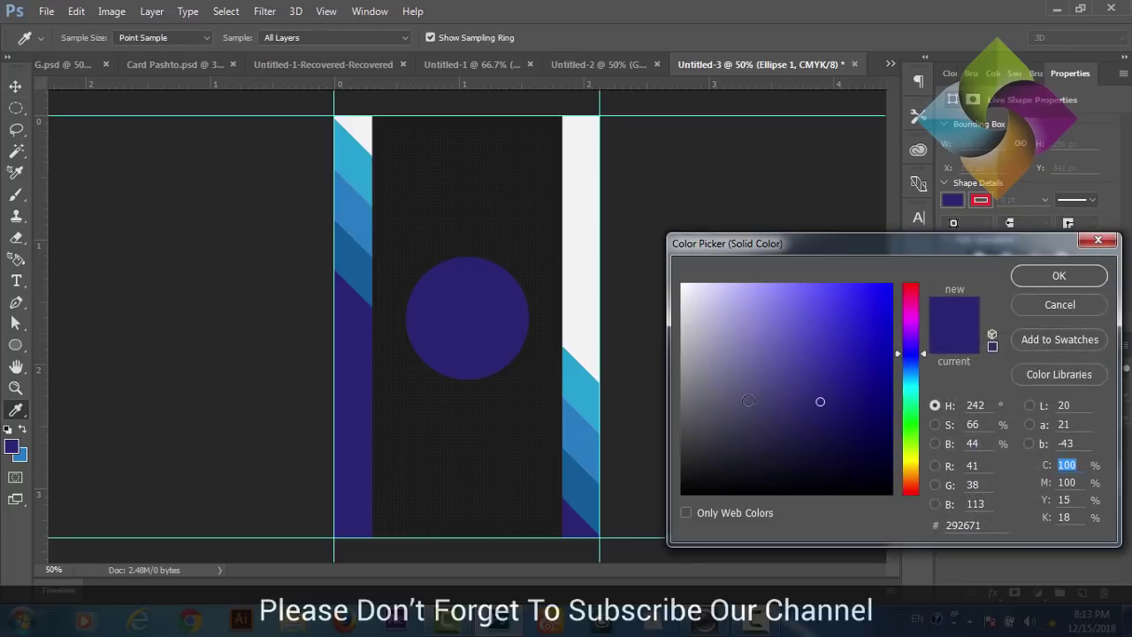
pyautogui.click(587, 308)
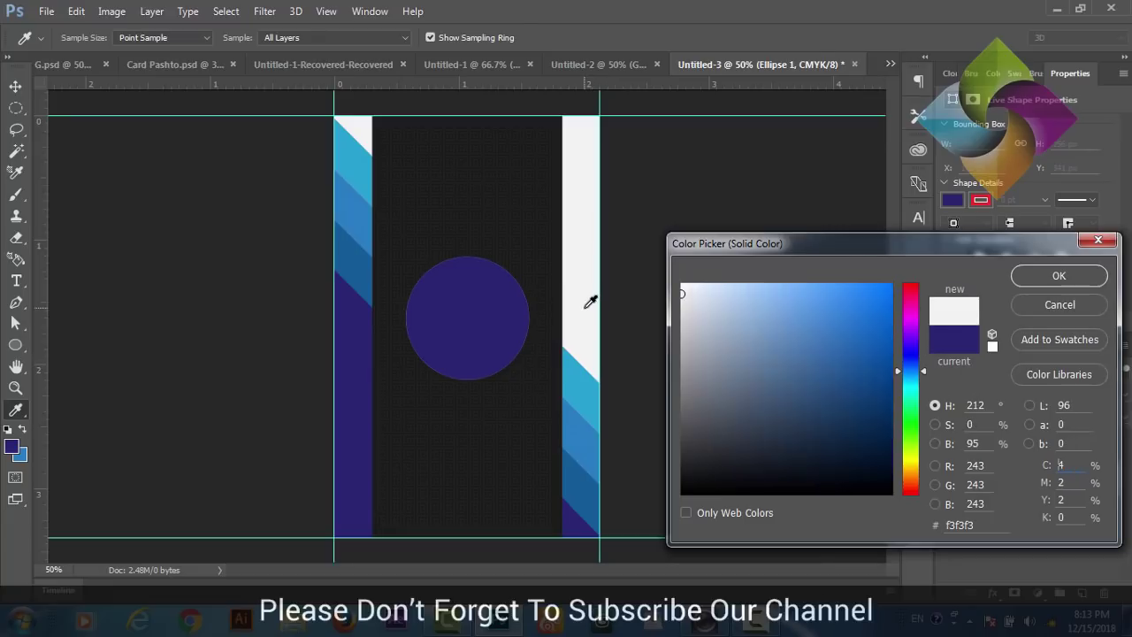
pyautogui.click(1065, 283)
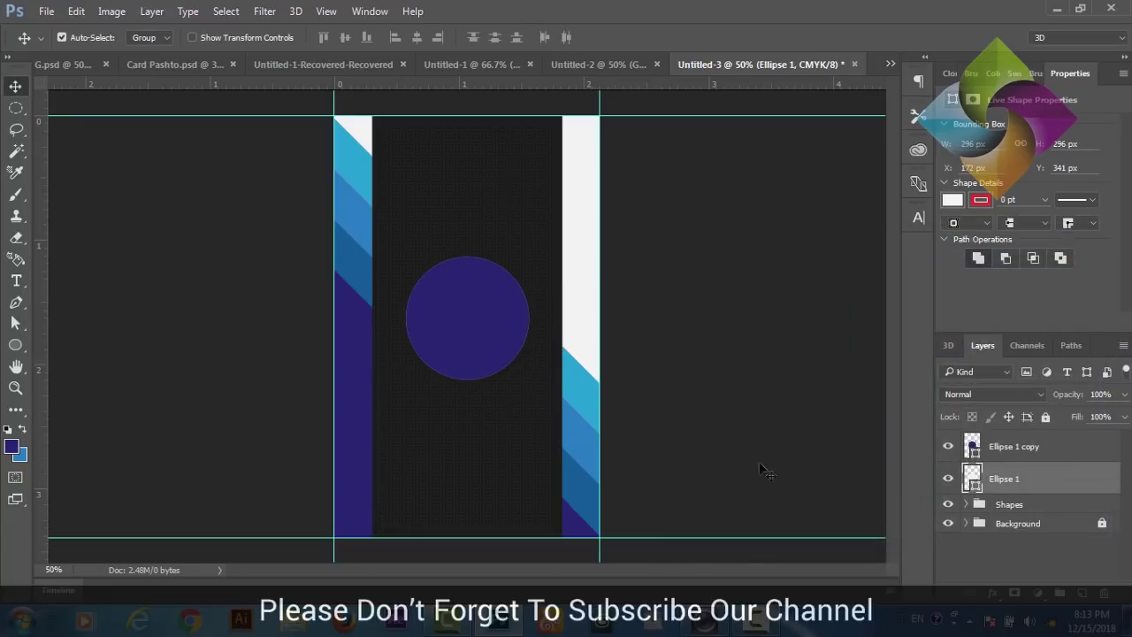
# Step: Scale the white Ellipse 1 to about 105% (312 px) to form a ring, then minimise Photoshop
pyautogui.hotkey('ctrl', 't')
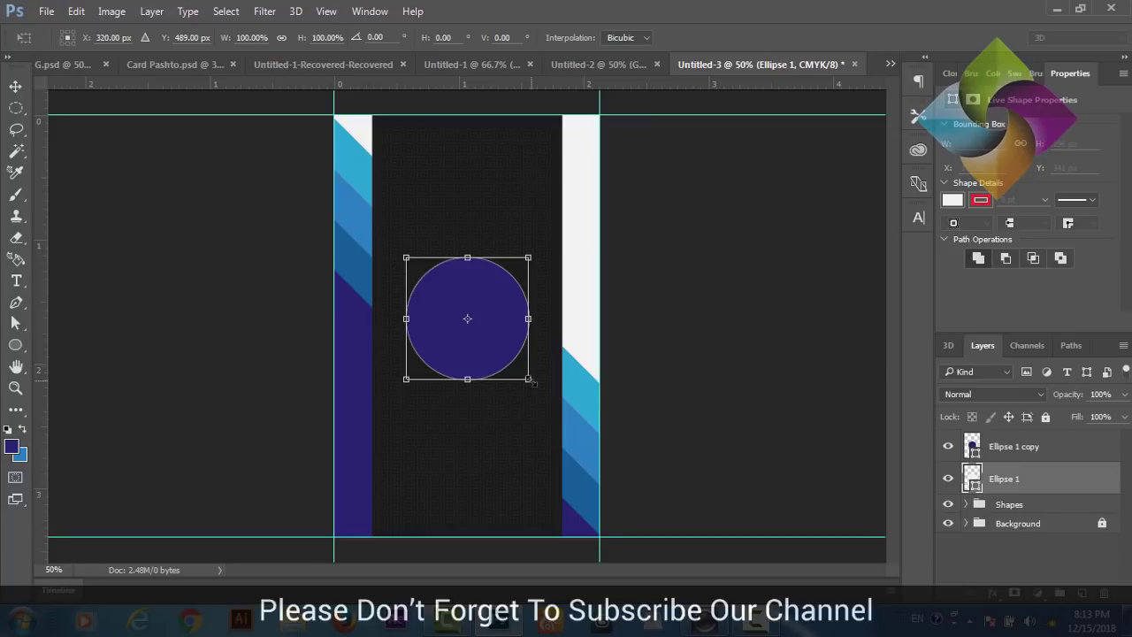
pyautogui.moveTo(533, 382); pyautogui.dragTo(536, 386)
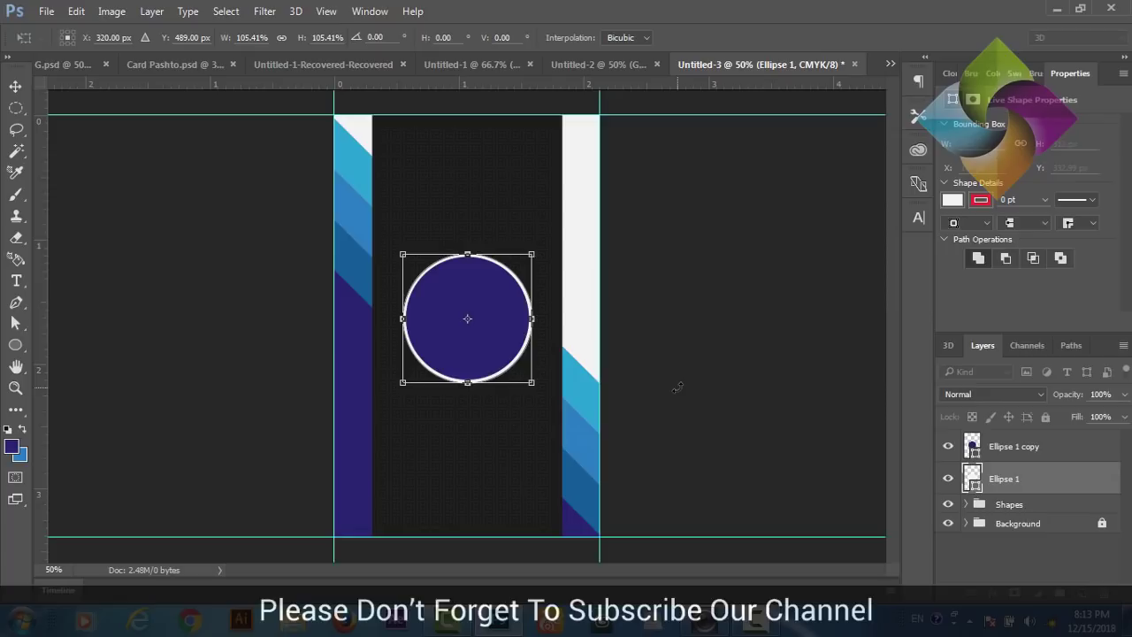
pyautogui.press('Return')
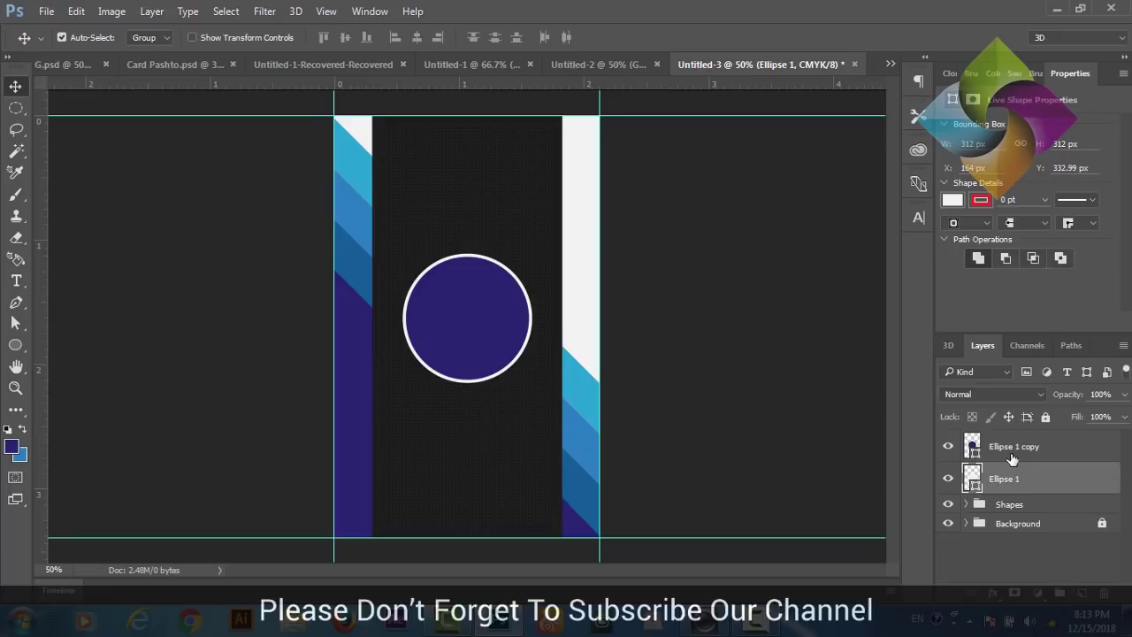
pyautogui.click(1056, 9)
# Step: Drag pexels-photo-842567.jpeg from the pexel.com folder onto the Photoshop card canvas
pyautogui.doubleClick(400, 458)
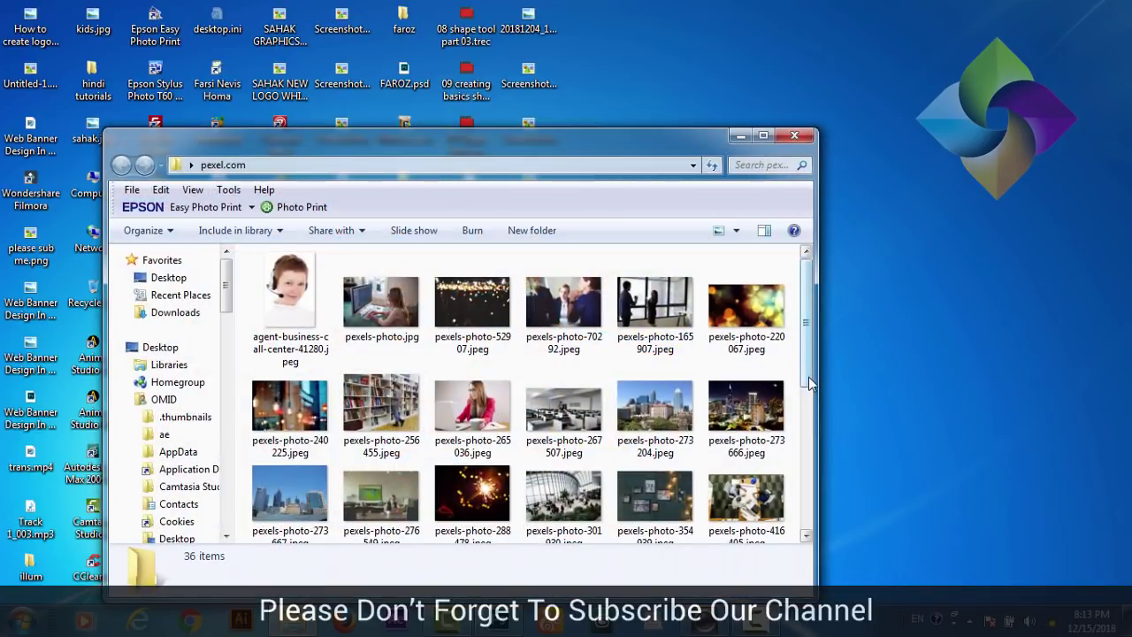
pyautogui.moveTo(812, 373); pyautogui.dragTo(813, 458)
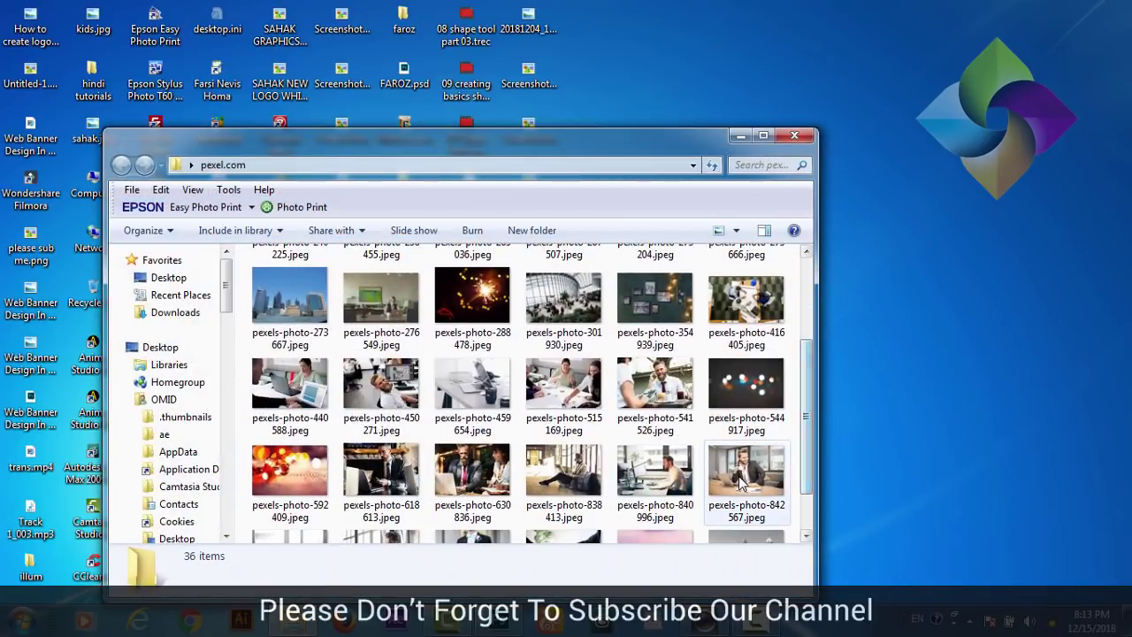
pyautogui.click(747, 482)
pyautogui.scroll(-1, 746, 481)
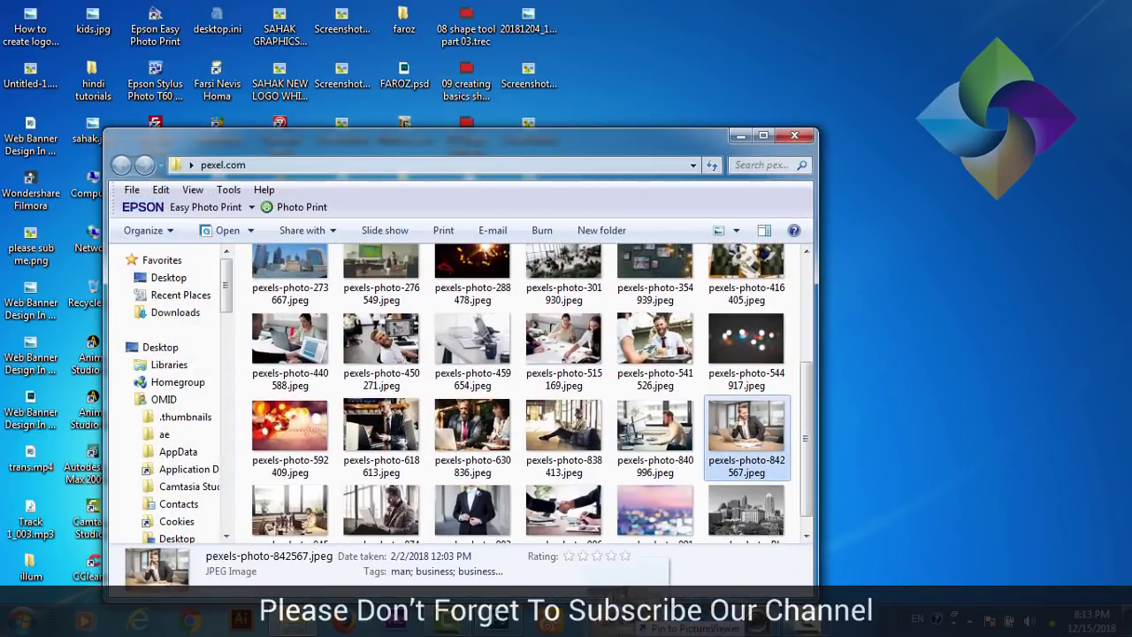
pyautogui.click(510, 622)
pyautogui.moveTo(491, 320); pyautogui.dragTo(492, 320)
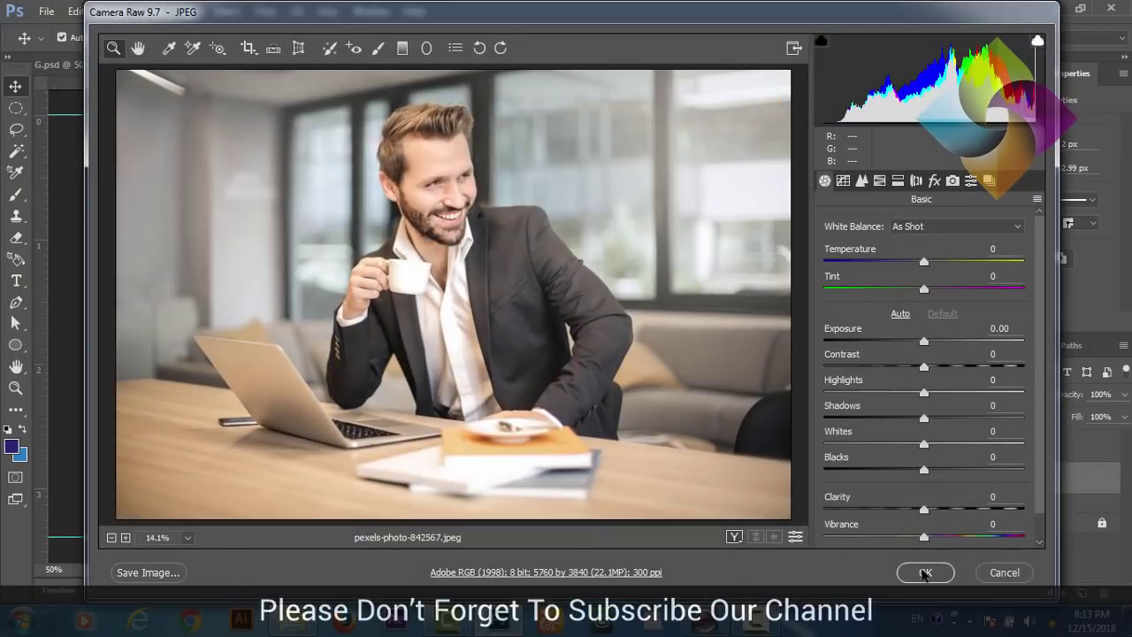
# Step: Place pexels-photo-842567 above the circles, clip it into the circle, and nudge it down
pyautogui.click(924, 573)
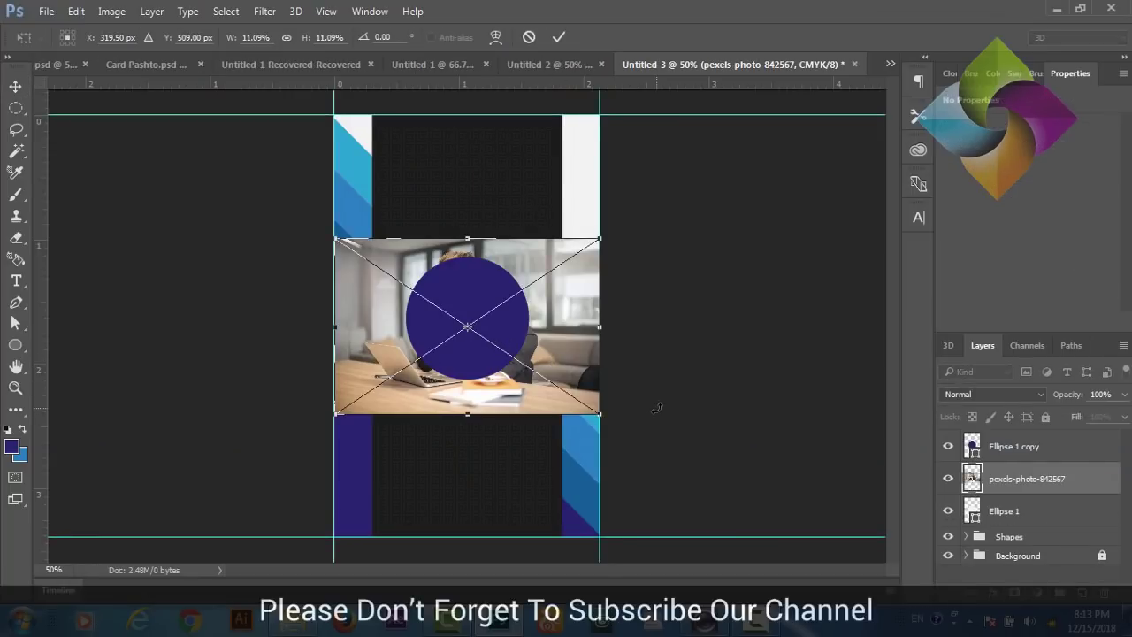
pyautogui.click(558, 37)
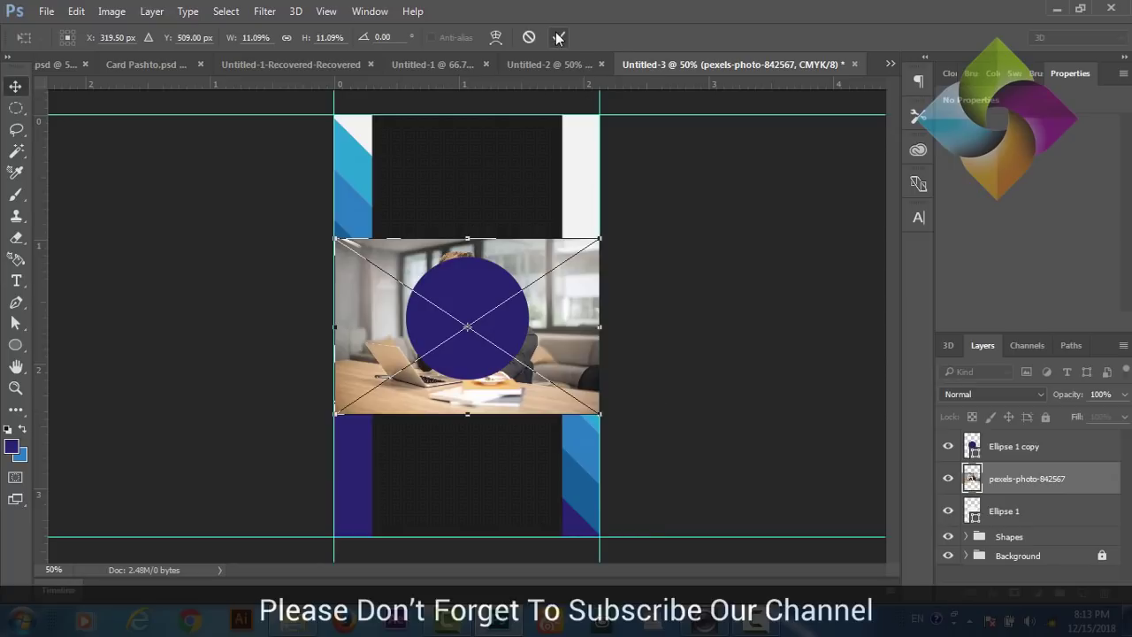
pyautogui.hotkey('ctrl', ']')
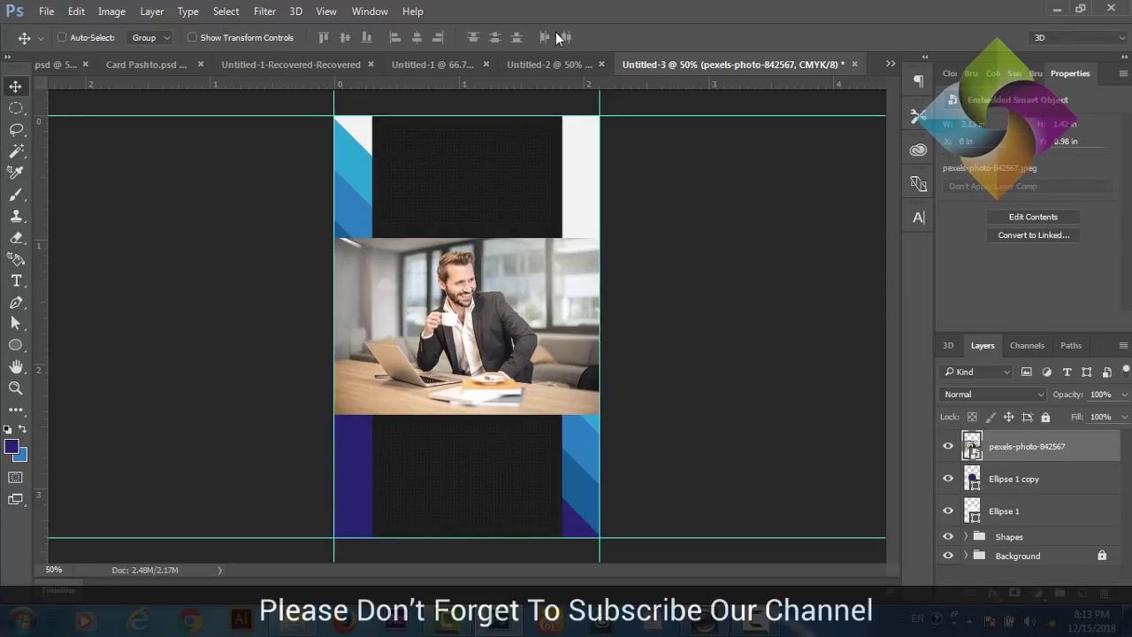
pyautogui.rightClick(1006, 453)
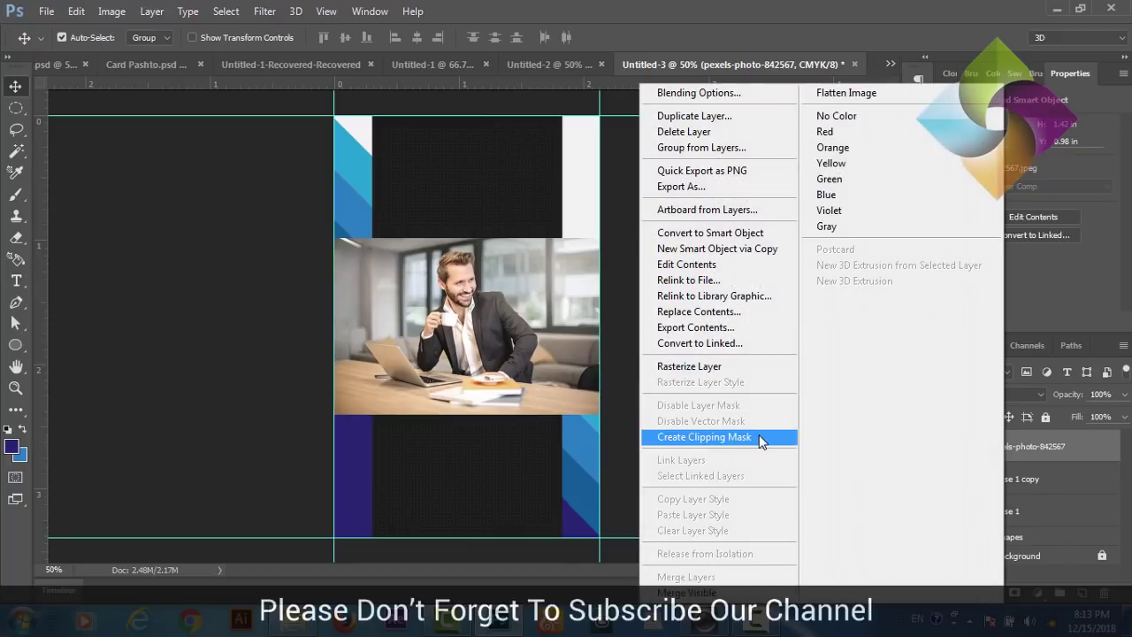
pyautogui.click(759, 436)
pyautogui.moveTo(484, 328); pyautogui.dragTo(486, 344)
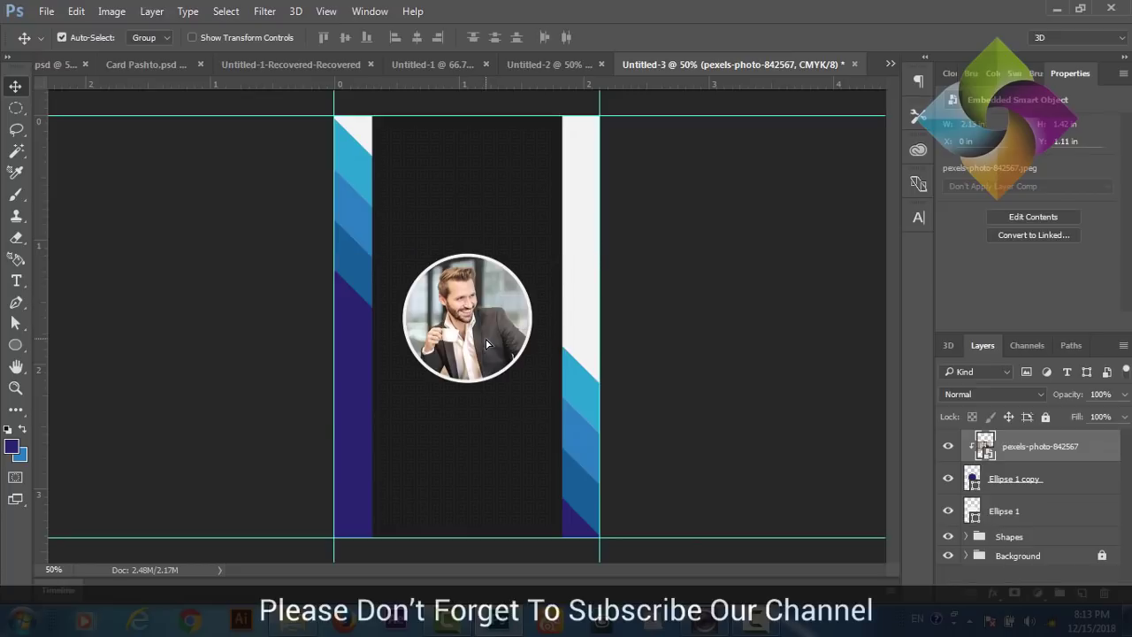
# Step: Enlarge the photo and nudge it left and down so the man's face fills the circle
pyautogui.hotkey('ctrl', 't')
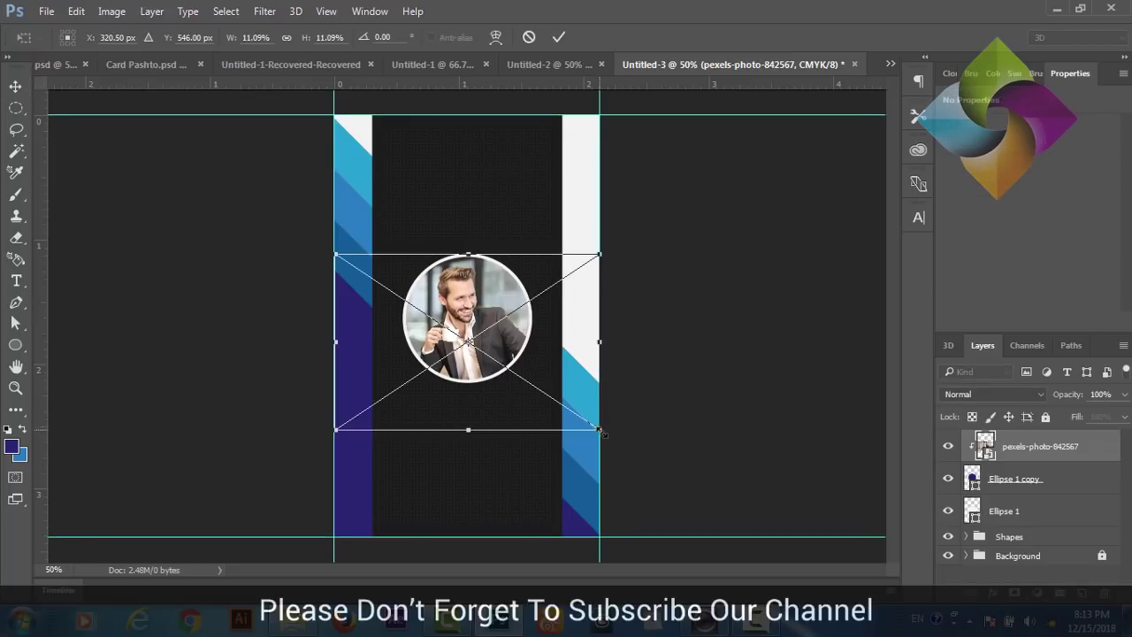
pyautogui.moveTo(600, 431); pyautogui.dragTo(695, 487)
pyautogui.moveTo(510, 357); pyautogui.dragTo(517, 387)
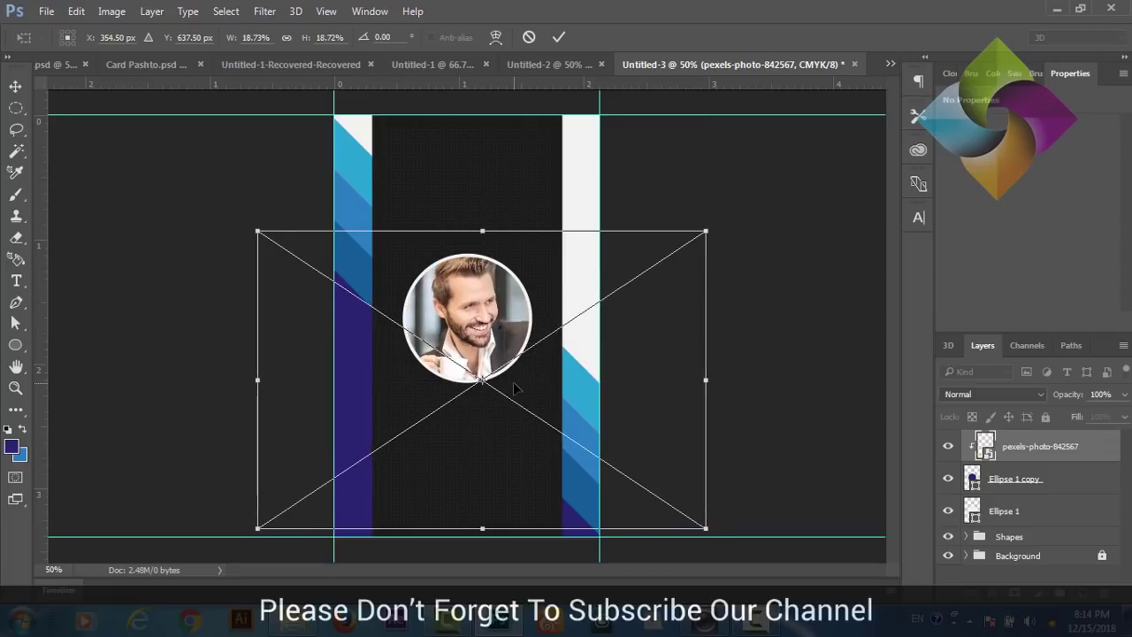
pyautogui.press('Left')
pyautogui.press('Left')
pyautogui.press('Left')
pyautogui.press('Down')
pyautogui.press('Down')
pyautogui.press('Down')
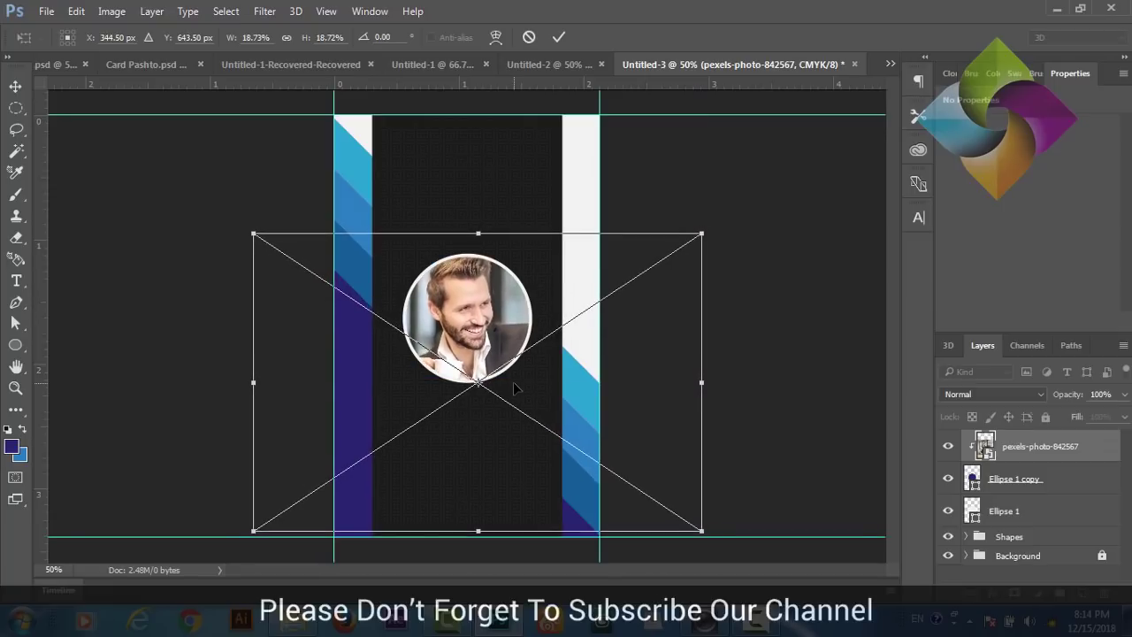
pyautogui.press('Down')
pyautogui.press('Down')
pyautogui.press('Down')
pyautogui.press('Down')
pyautogui.press('Down')
pyautogui.press('Down')
pyautogui.press('Down')
pyautogui.press('Down')
pyautogui.press('Down')
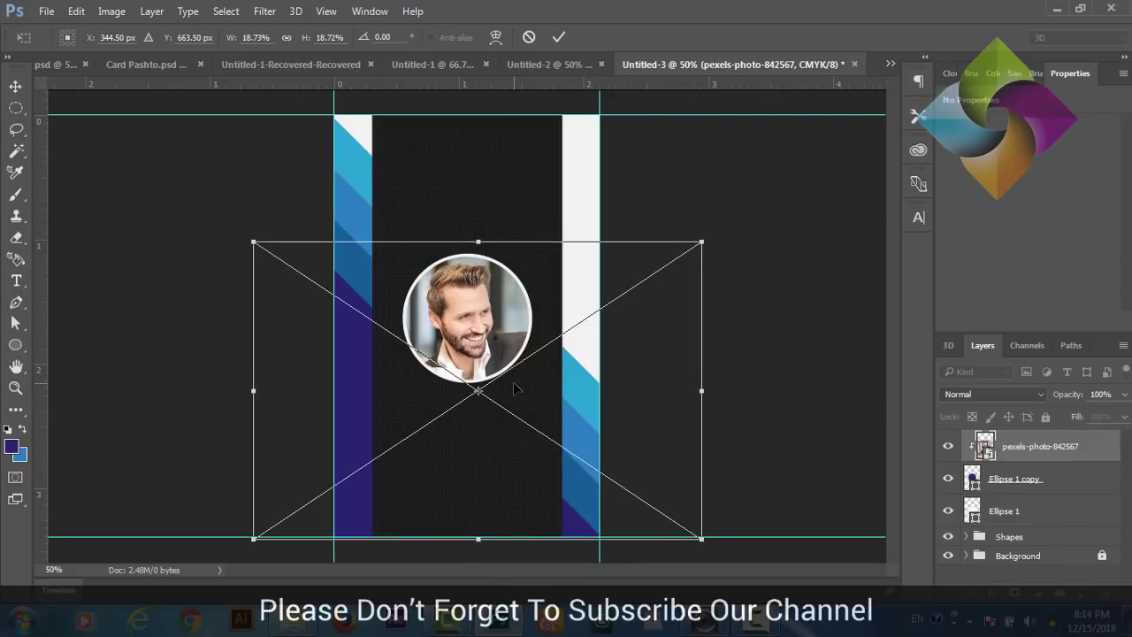
pyautogui.click(559, 37)
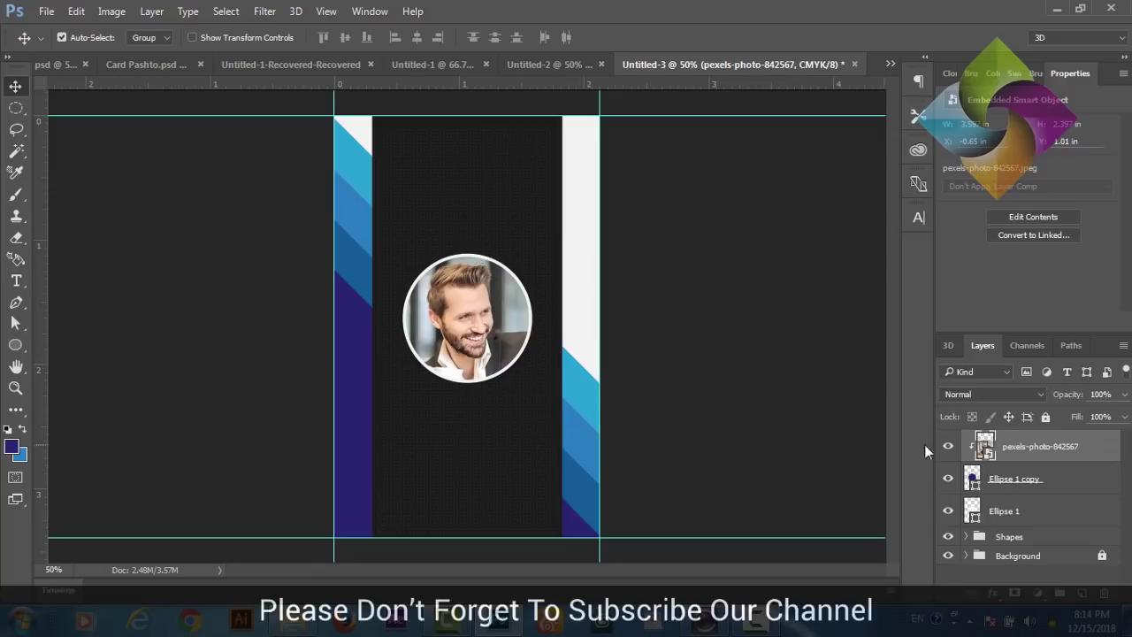
# Step: Group the photo and both circle layers as 'Image', then show the finished reference card
pyautogui.keyDown('shift'); pyautogui.click(992, 511); pyautogui.keyUp('shift')
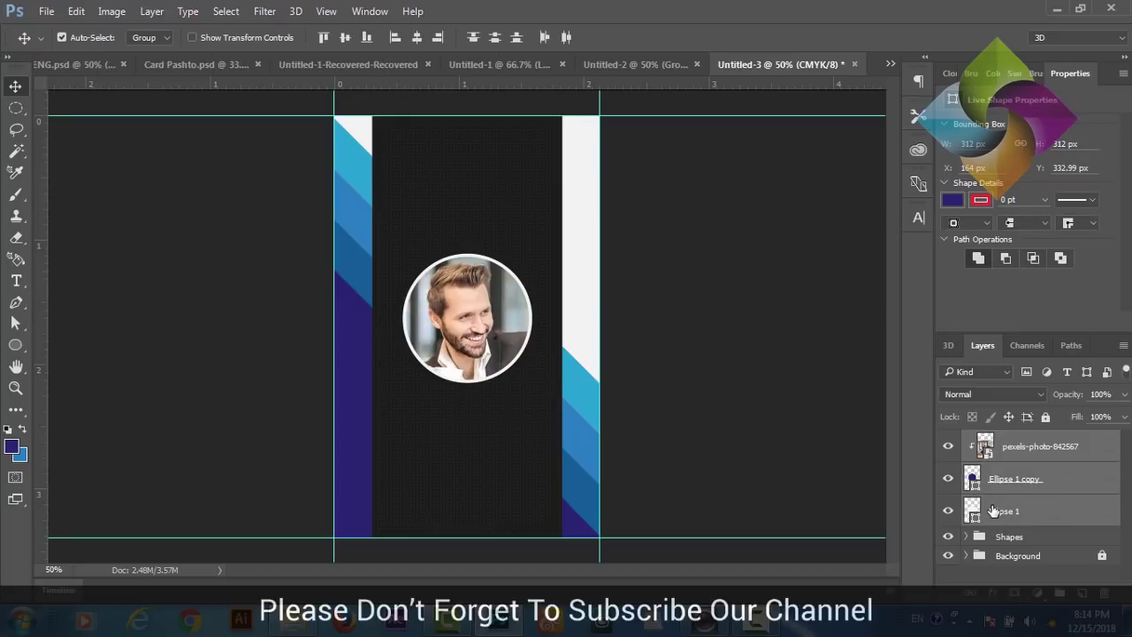
pyautogui.hotkey('ctrl', 'g')
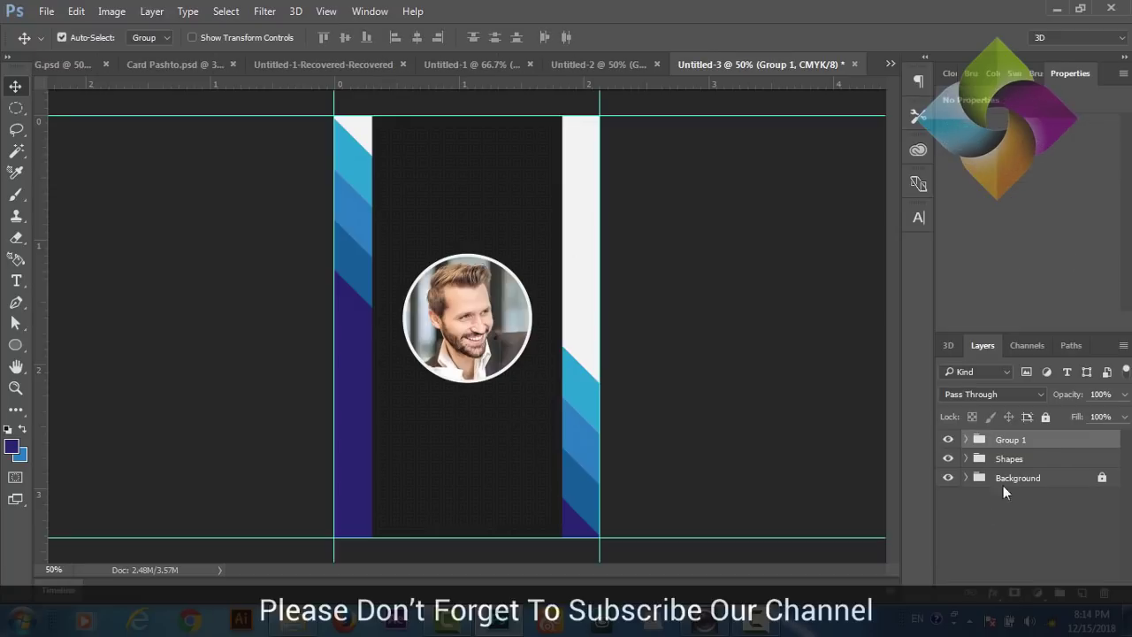
pyautogui.doubleClick(1013, 440)
pyautogui.press('BackSpace')
pyautogui.write('Image')
pyautogui.click(995, 537)
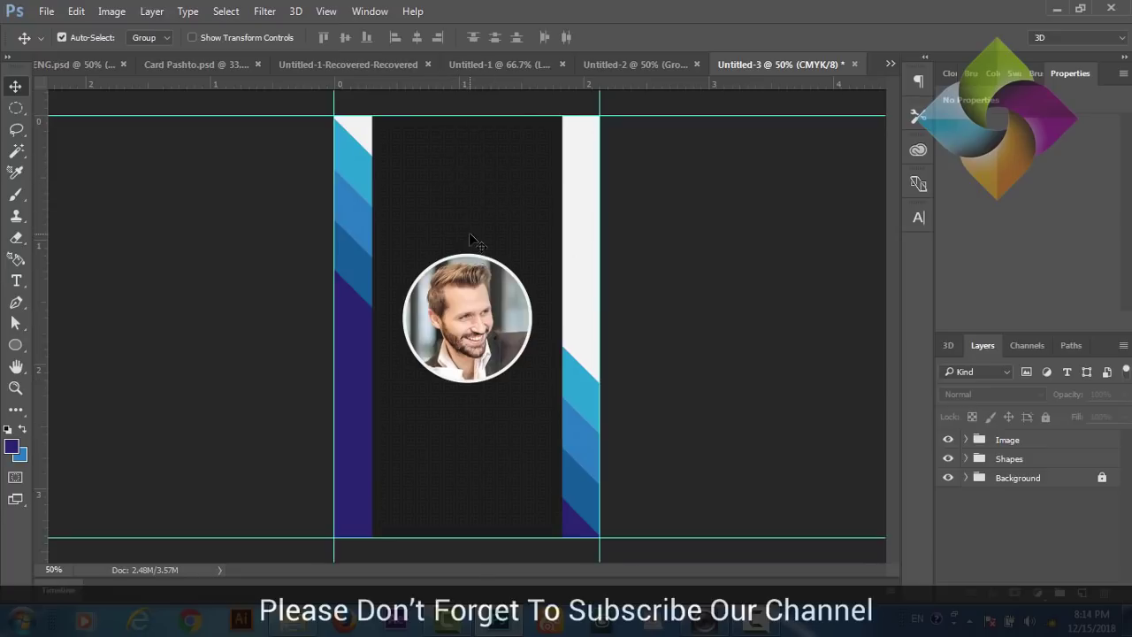
pyautogui.click(350, 70)
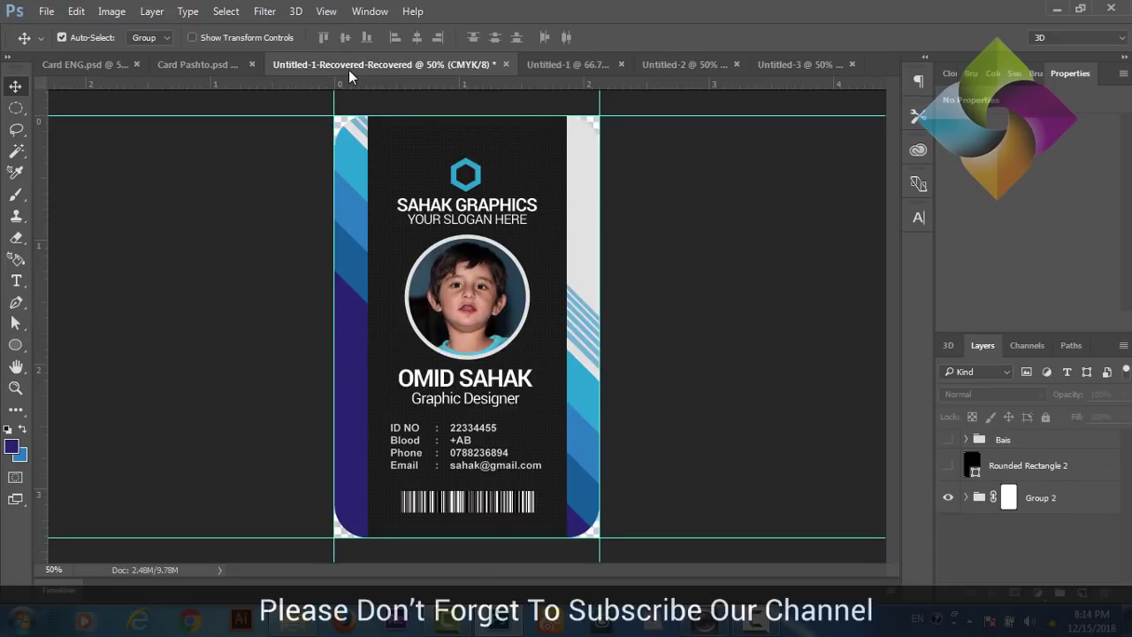
# Step: Copy the Logo group from Group 2 into Untitled-3, centred above the photo
pyautogui.click(964, 498)
pyautogui.scroll(-2, 1123, 495)
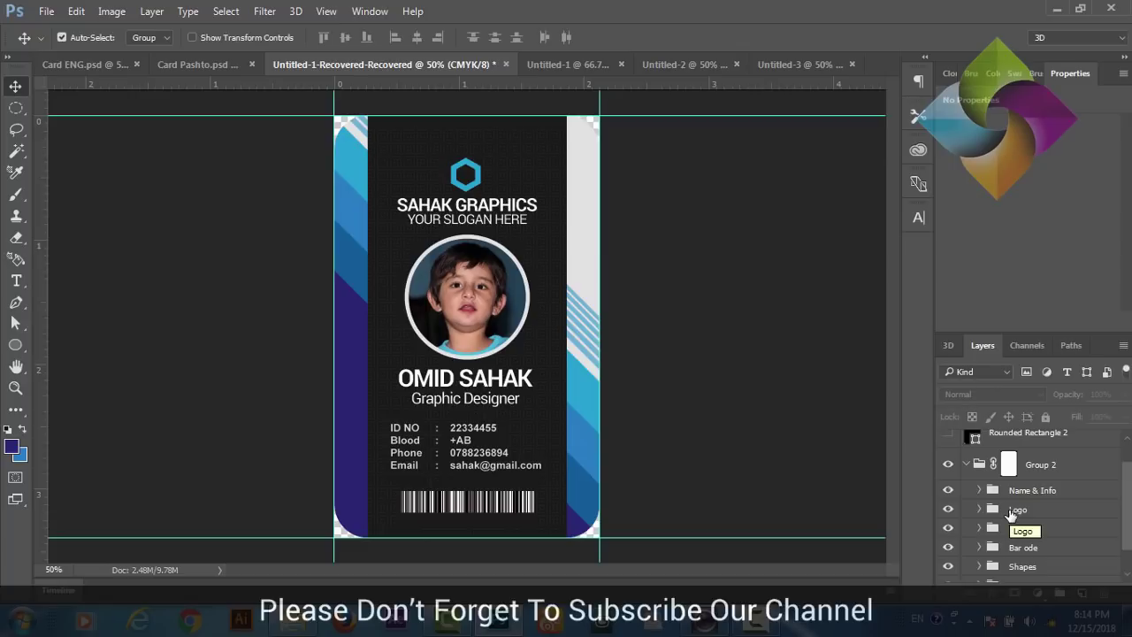
pyautogui.click(1011, 513)
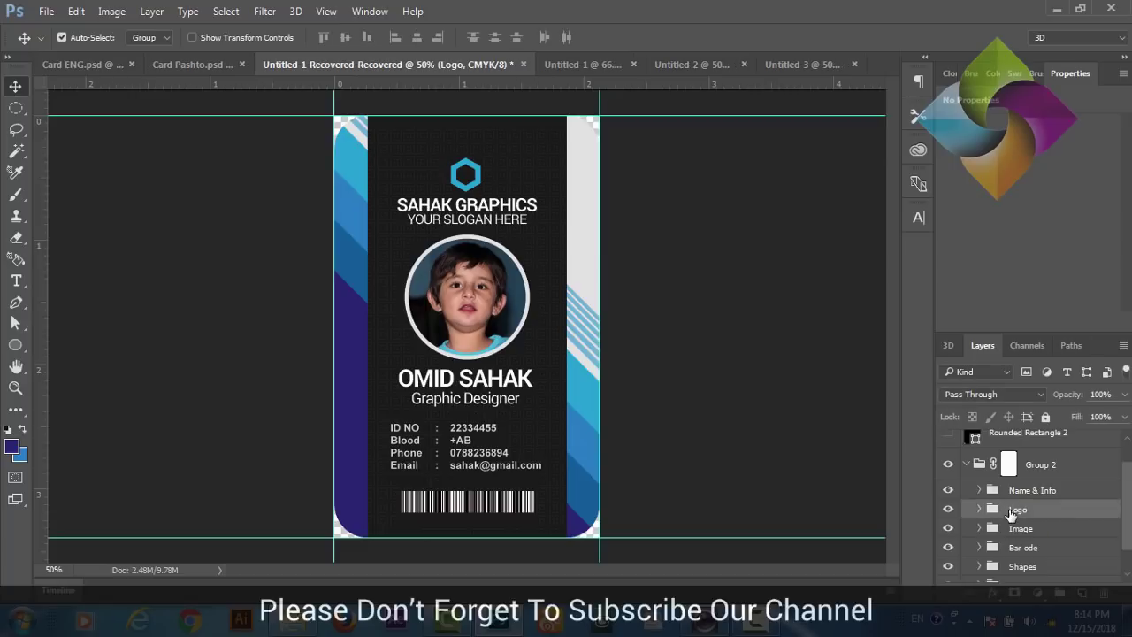
pyautogui.click(804, 64)
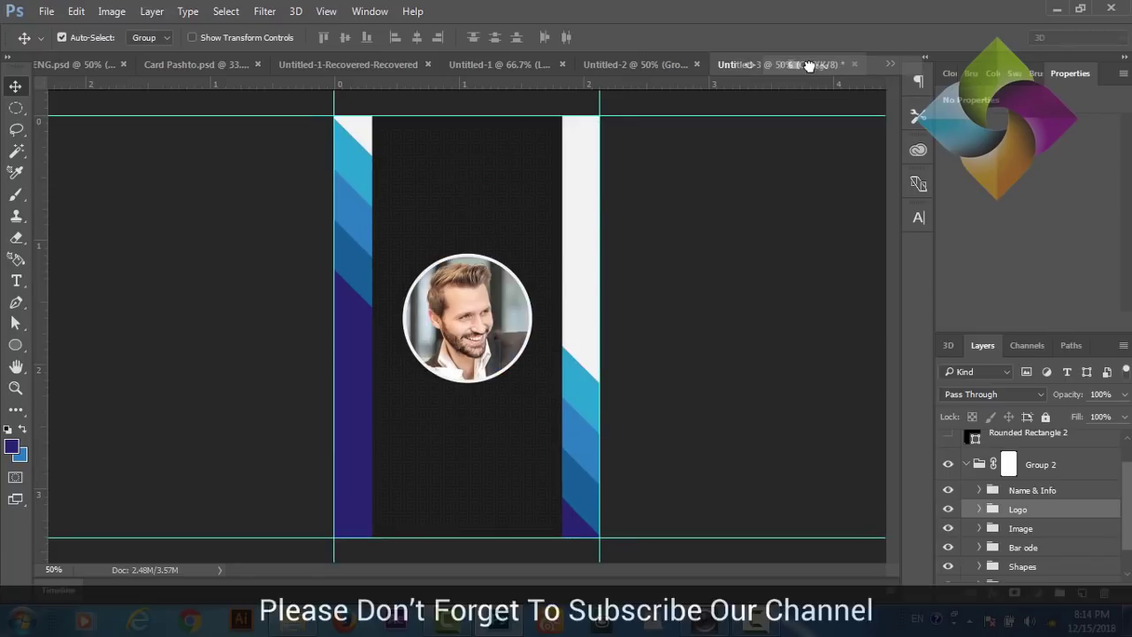
pyautogui.moveTo(807, 65); pyautogui.dragTo(477, 200)
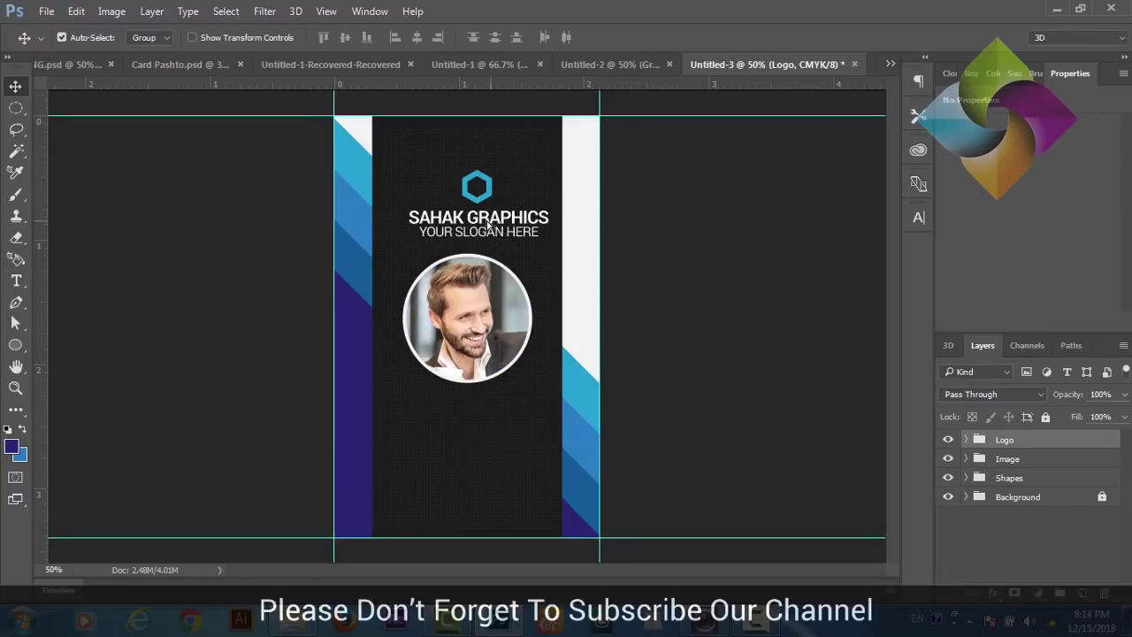
pyautogui.moveTo(493, 226); pyautogui.dragTo(479, 214)
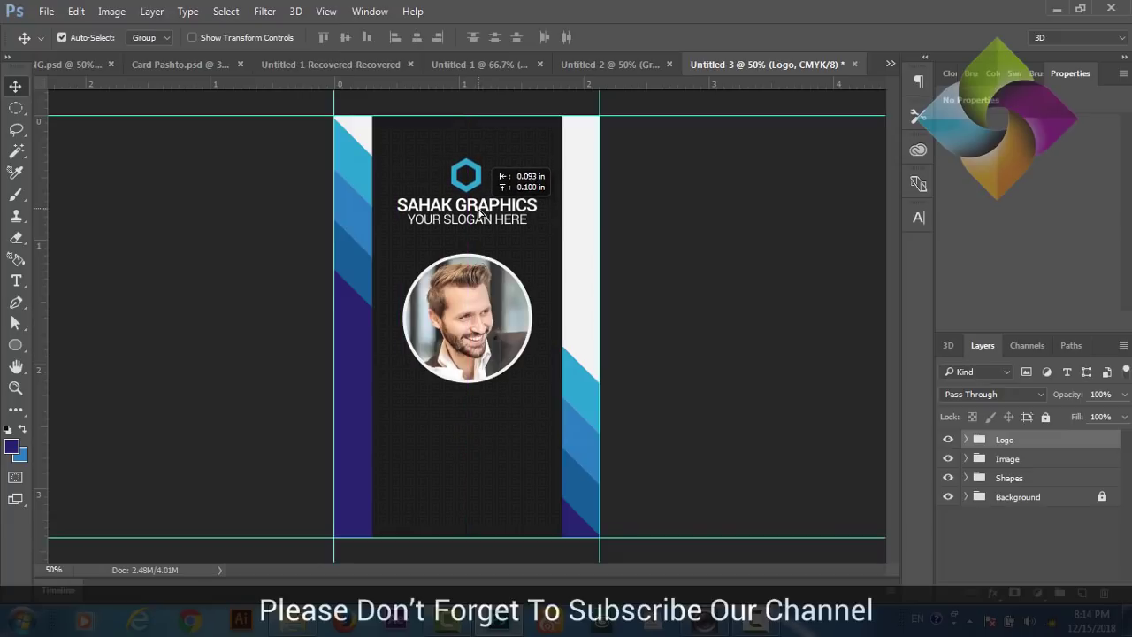
# Step: Nudge the Image group slightly upward on the card
pyautogui.click(484, 311)
pyautogui.press('Up')
pyautogui.press('Up')
pyautogui.press('Up')
pyautogui.press('Up')
pyautogui.press('Up')
pyautogui.press('Up')
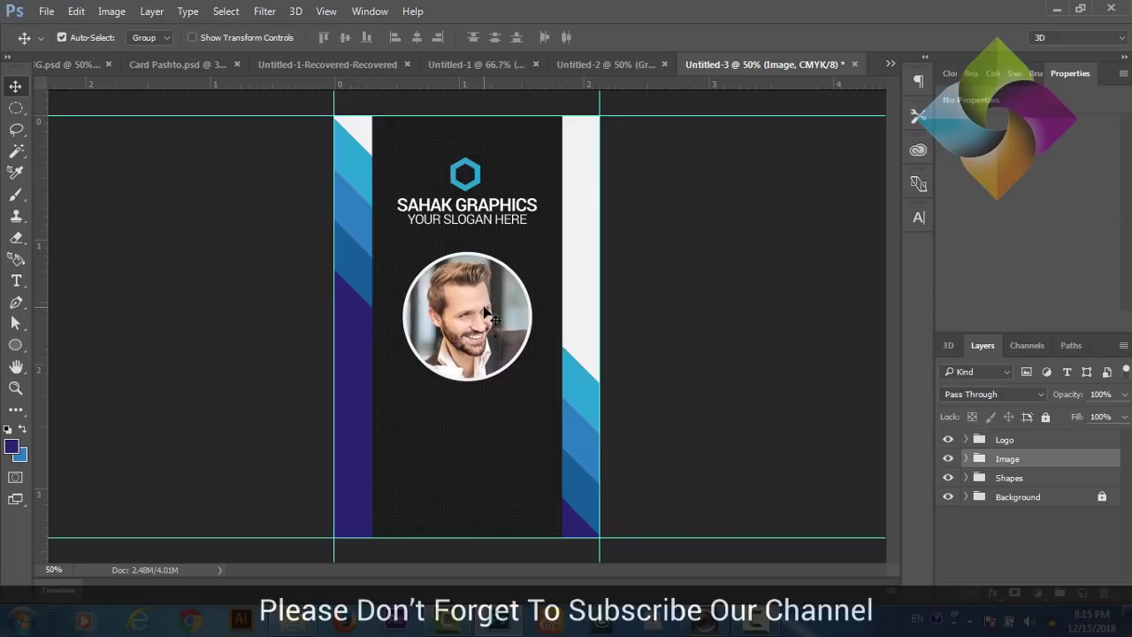
pyautogui.press('Up')
pyautogui.press('Up')
pyautogui.press('Up')
pyautogui.press('Up')
pyautogui.press('Up')
pyautogui.press('Up')
pyautogui.press('Up')
pyautogui.press('Up')
pyautogui.press('Up')
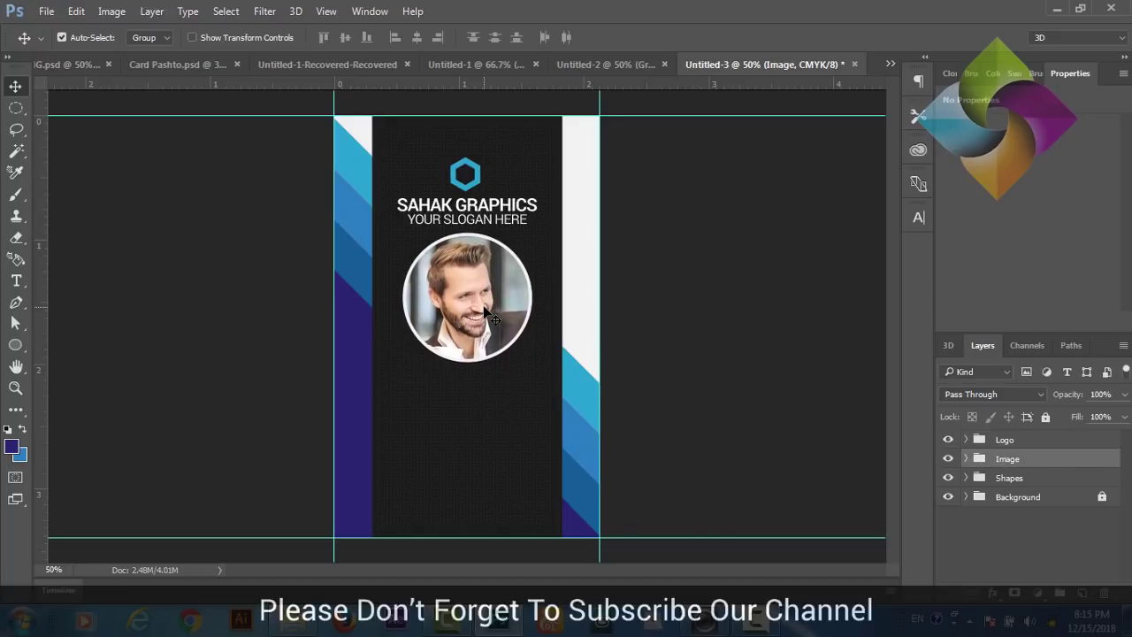
pyautogui.press('Down')
pyautogui.press('Down')
pyautogui.press('Down')
pyautogui.press('Down')
pyautogui.press('Down')
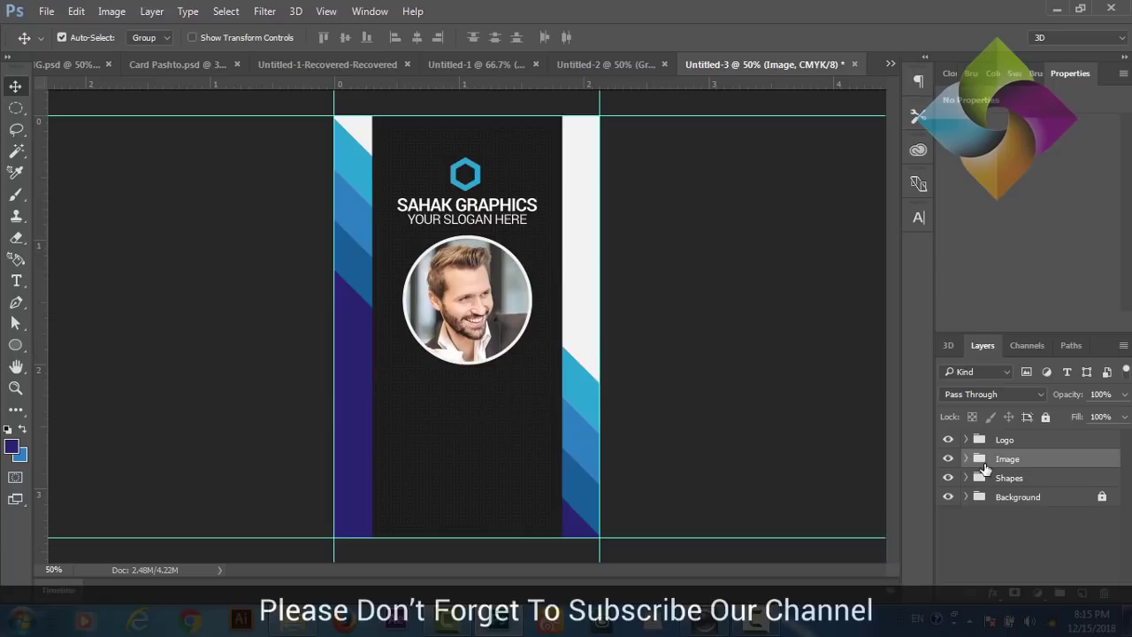
# Step: Read the SAHAK GRAPHICS text font with the Type tool, then return to the reference card
pyautogui.click(965, 458)
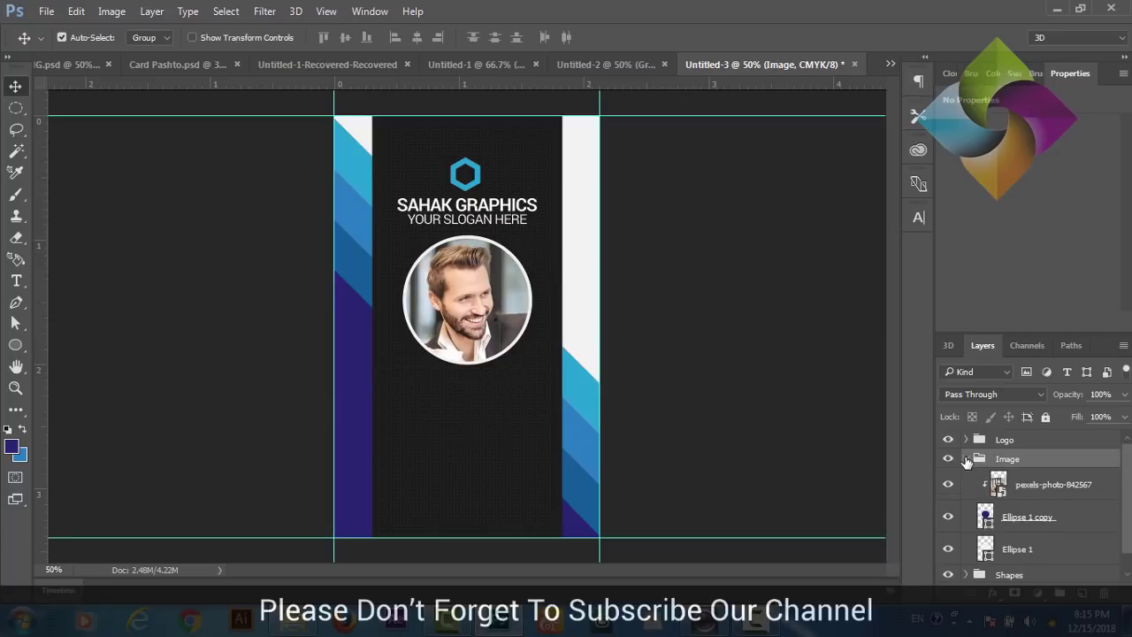
pyautogui.click(966, 458)
pyautogui.click(966, 439)
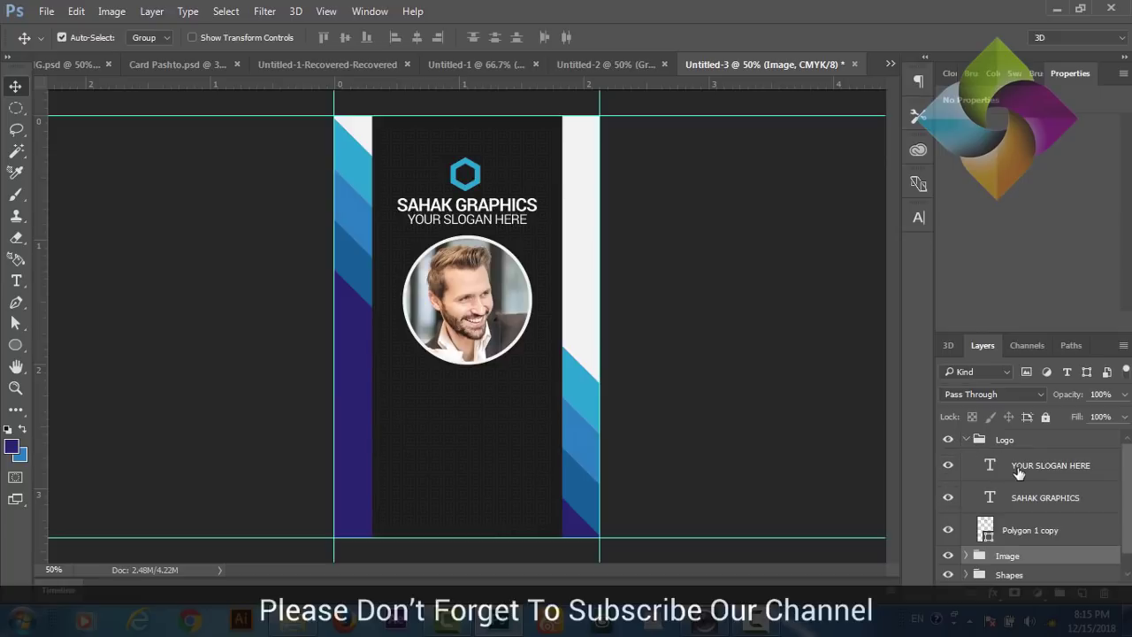
pyautogui.click(1022, 498)
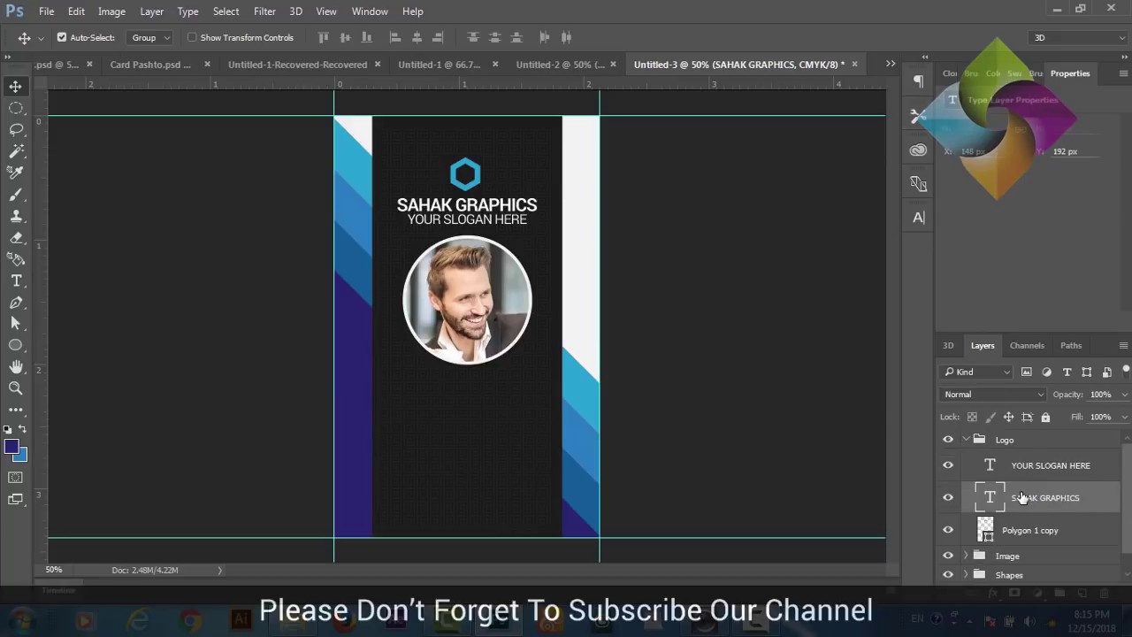
pyautogui.press('t')
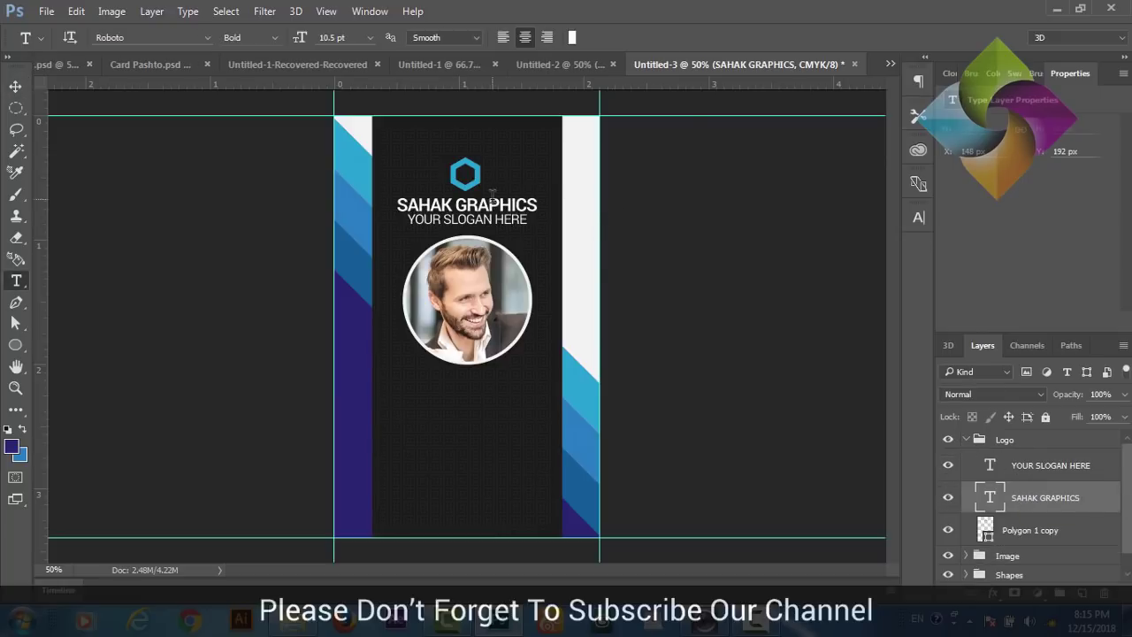
pyautogui.moveTo(490, 202); pyautogui.dragTo(537, 205)
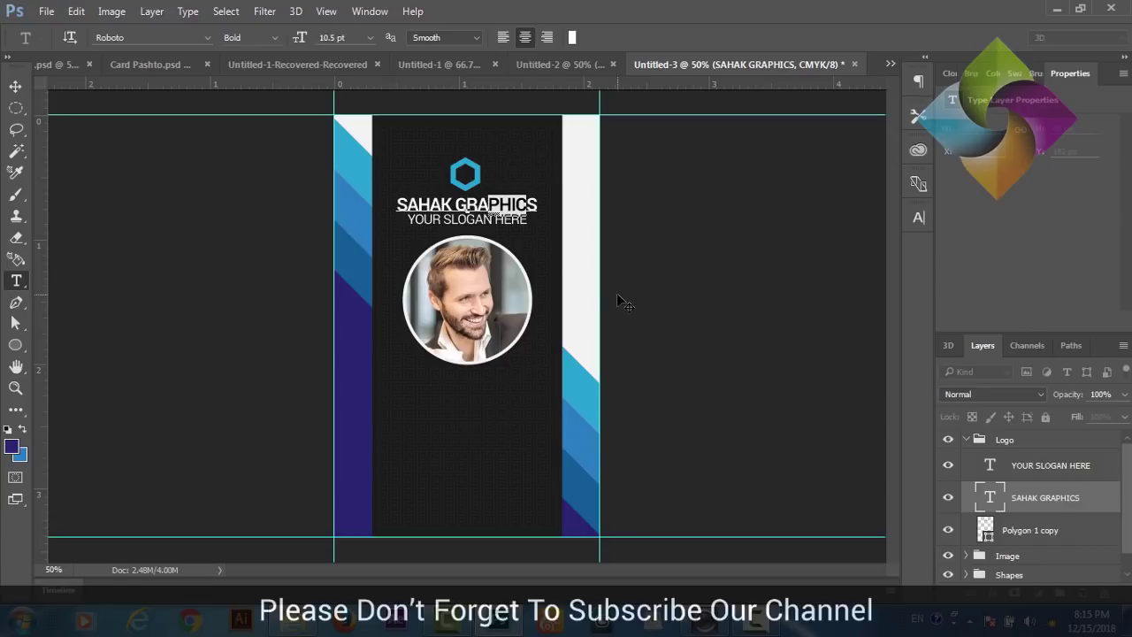
pyautogui.click(966, 440)
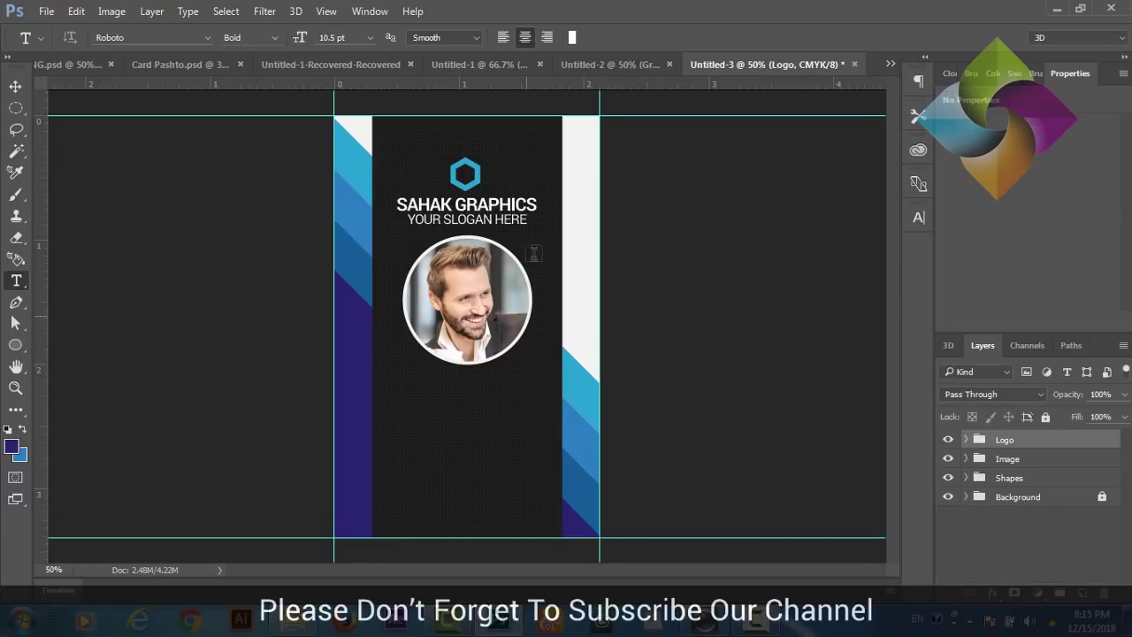
pyautogui.click(268, 57)
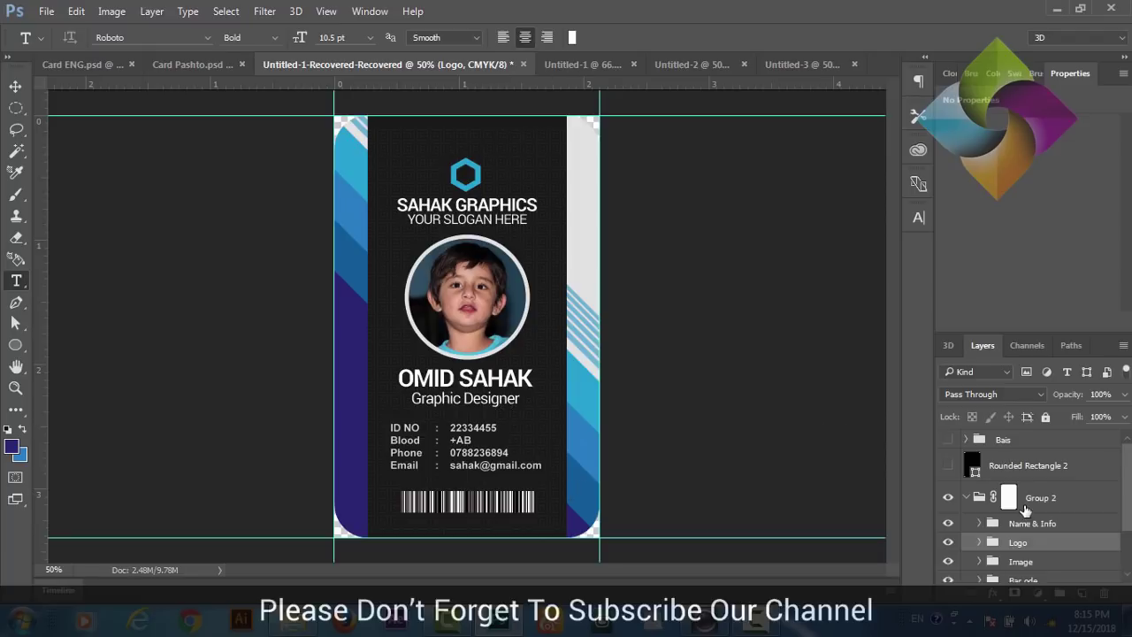
# Step: Copy the Name & Info group into Untitled-3 and move it under the circular photo
pyautogui.click(1011, 524)
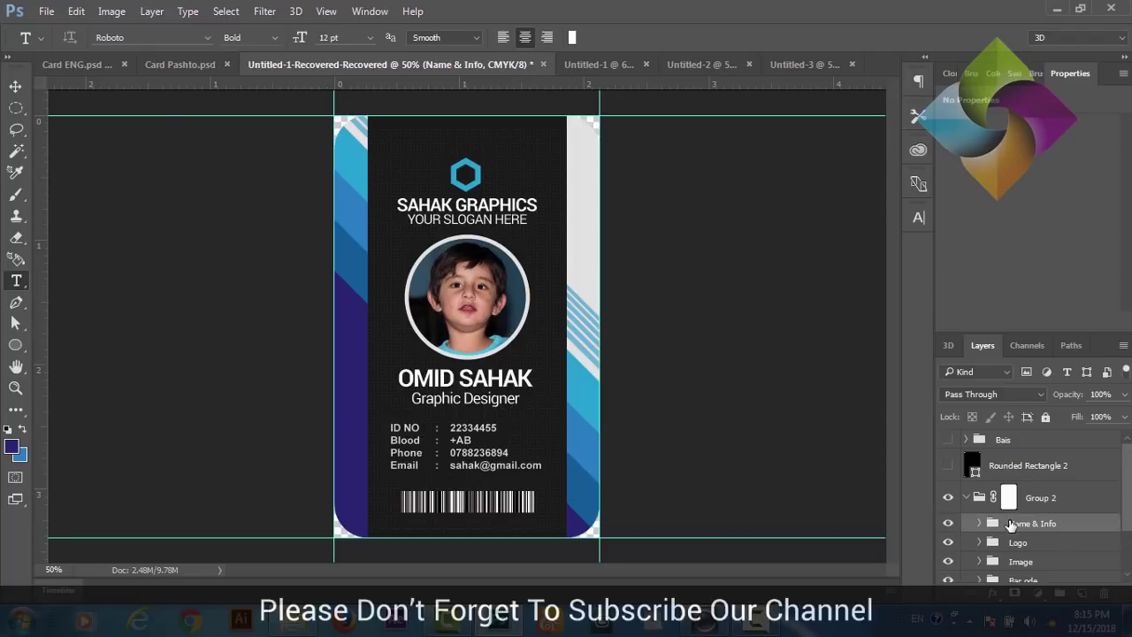
pyautogui.moveTo(1010, 524)
pyautogui.mouseDown()
pyautogui.moveTo(787, 65)
pyautogui.moveTo(477, 385)
pyautogui.mouseUp()
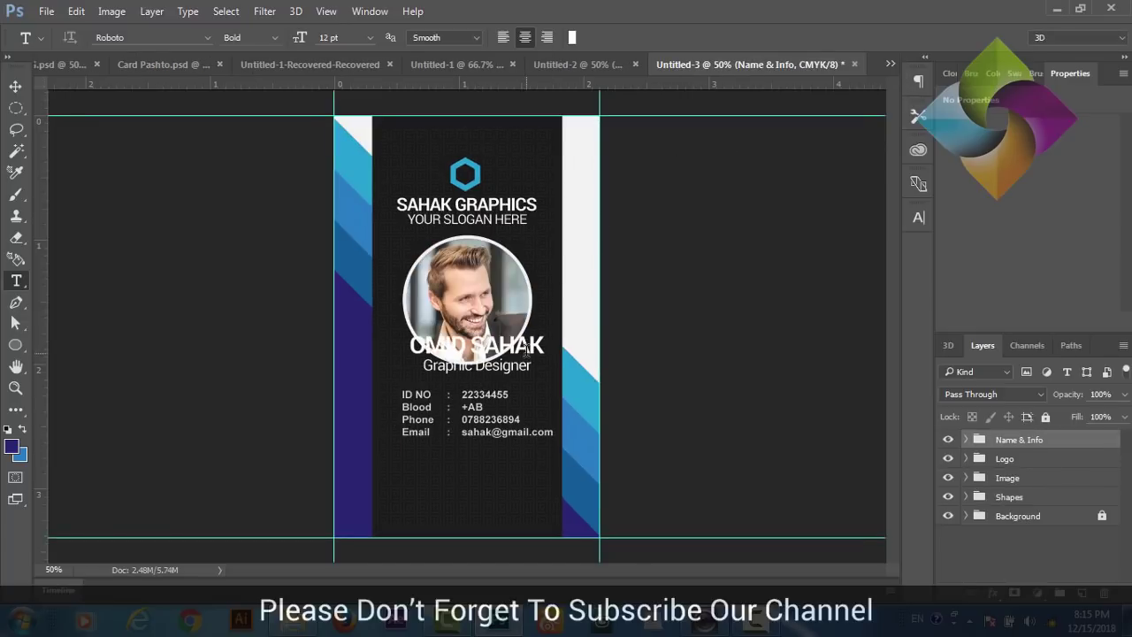
pyautogui.press('v')
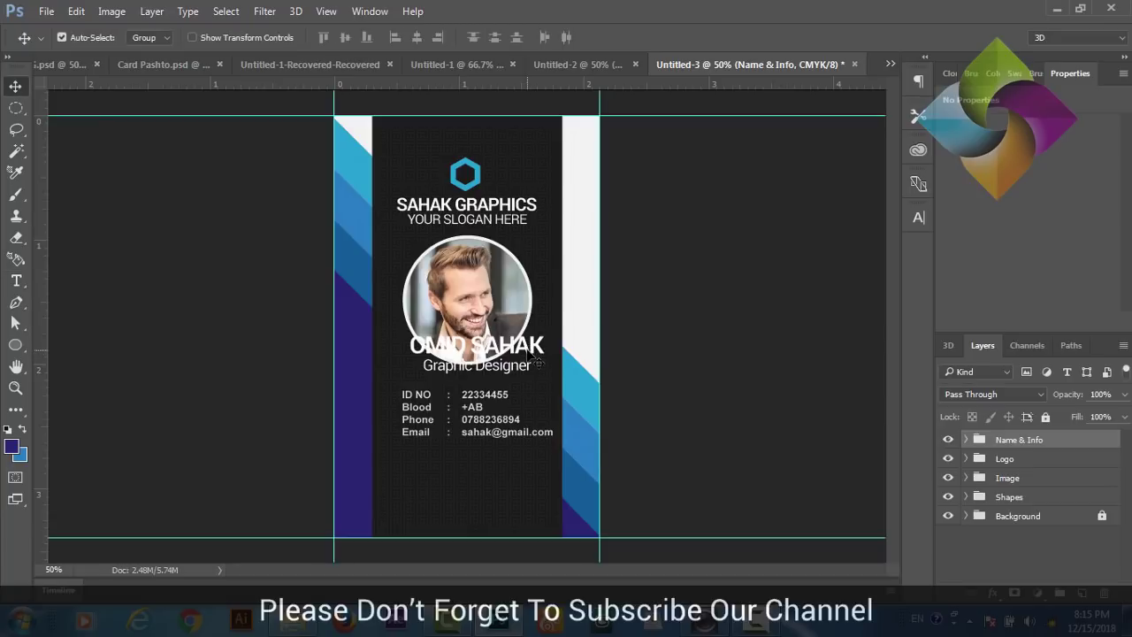
pyautogui.moveTo(536, 356); pyautogui.dragTo(520, 395)
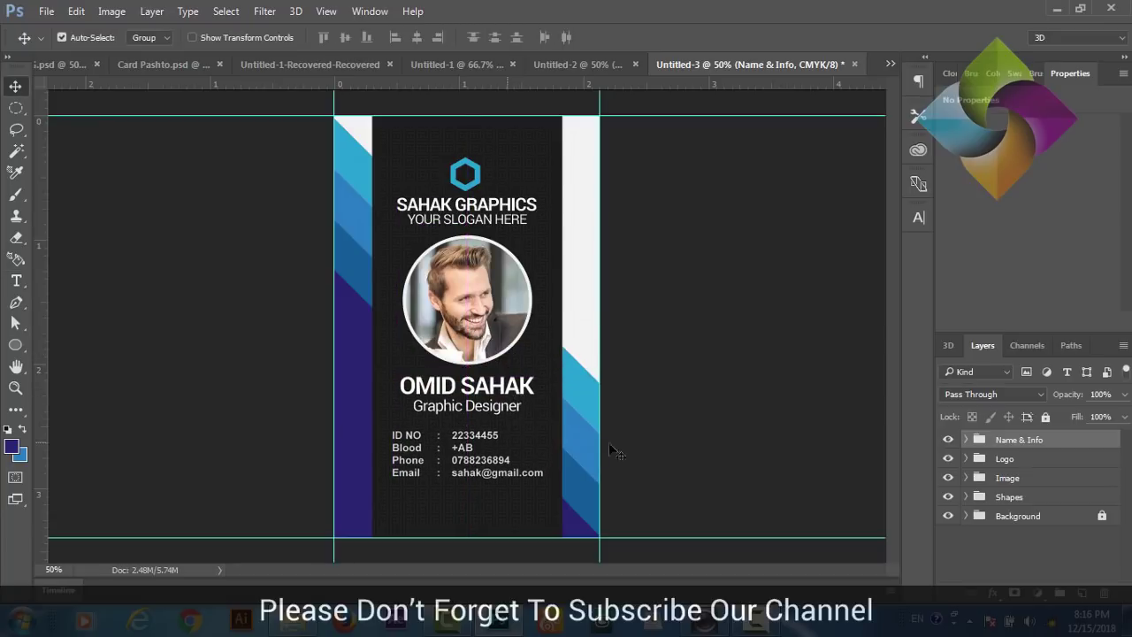
pyautogui.hotkey('ctrl', '-')
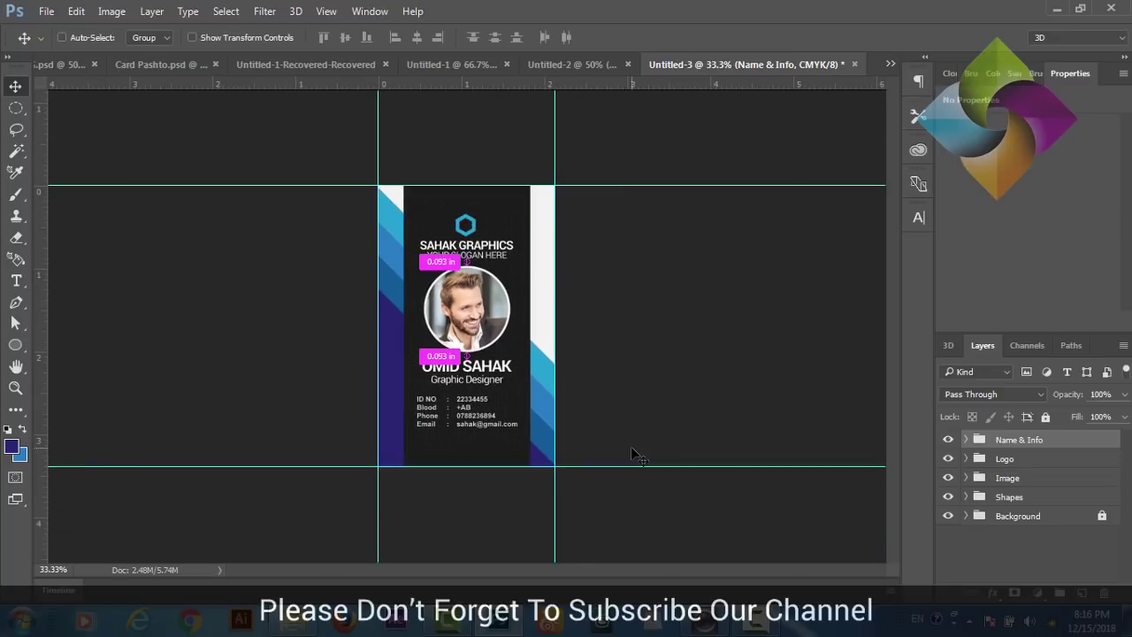
pyautogui.hotkey('ctrl', '+')
pyautogui.hotkey('ctrl', '+')
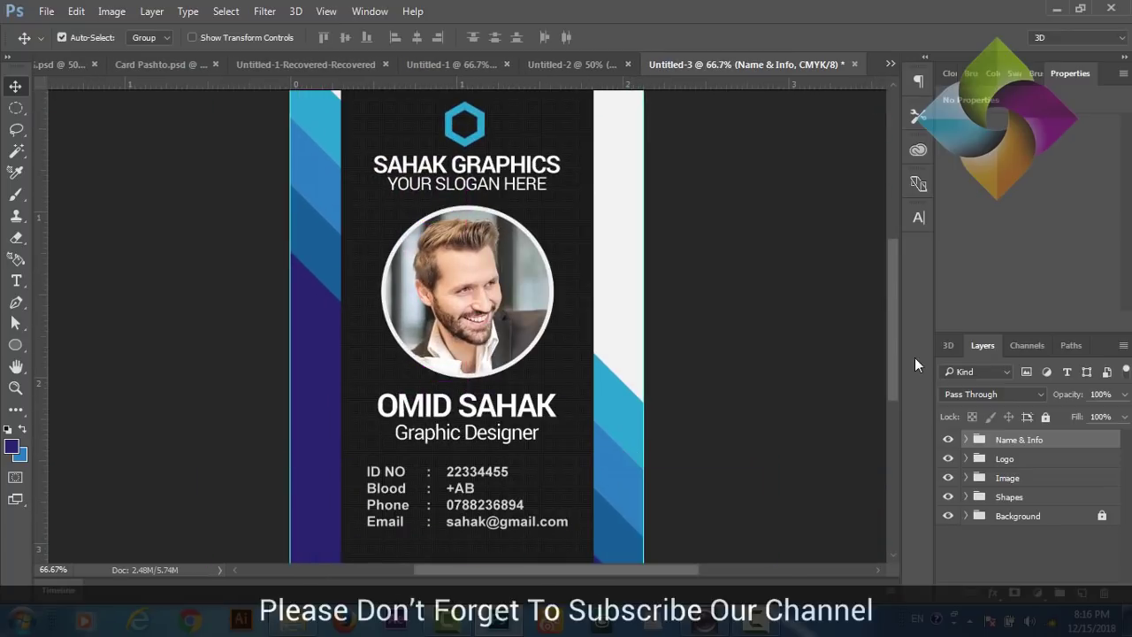
pyautogui.moveTo(897, 360); pyautogui.dragTo(894, 386)
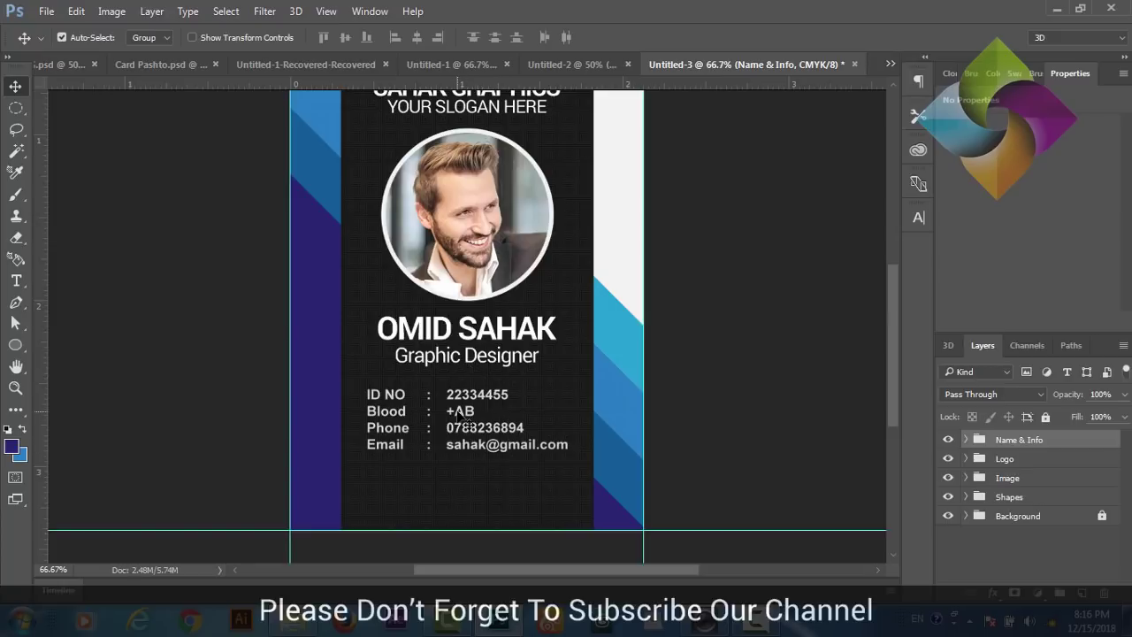
# Step: Read the fonts of the name line and the Graphic Designer title with the Type tool
pyautogui.press('t')
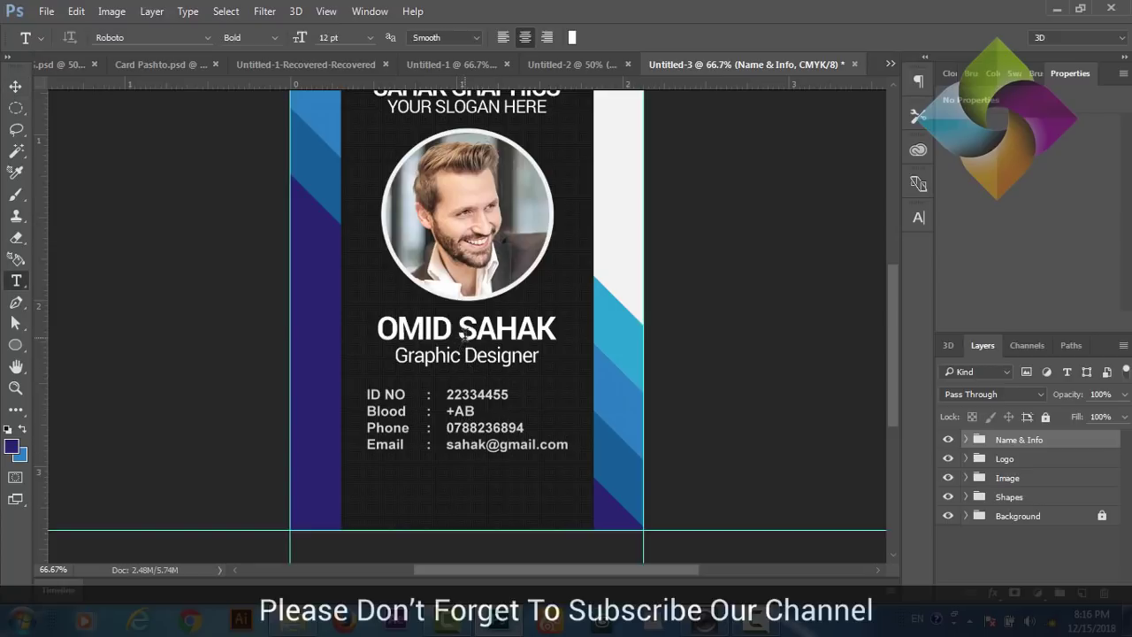
pyautogui.click(466, 332)
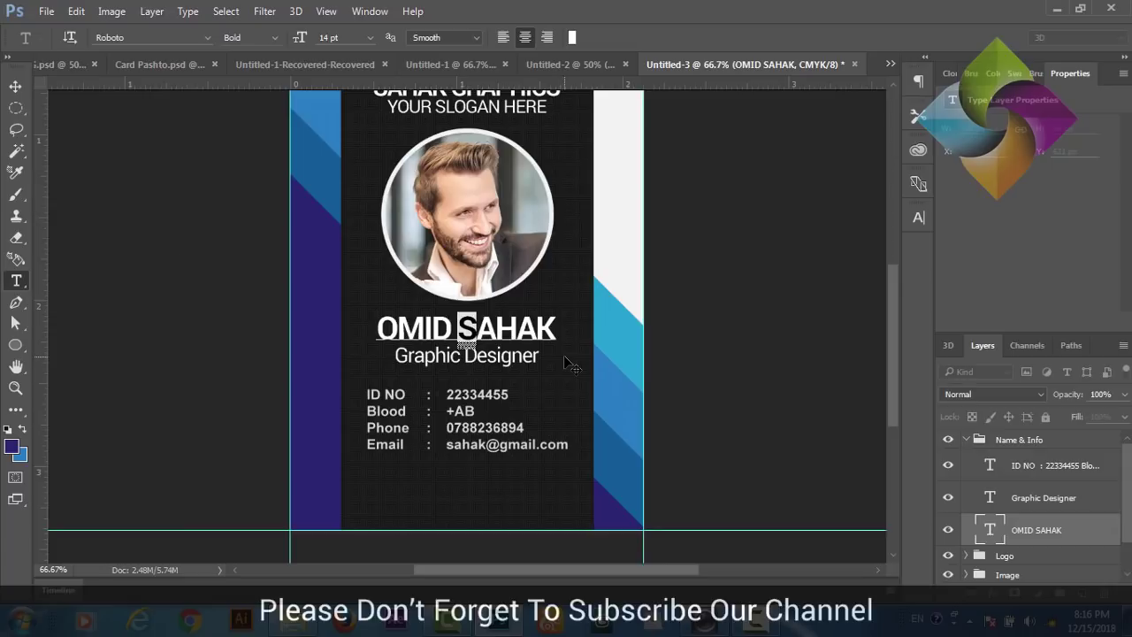
pyautogui.click(15, 86)
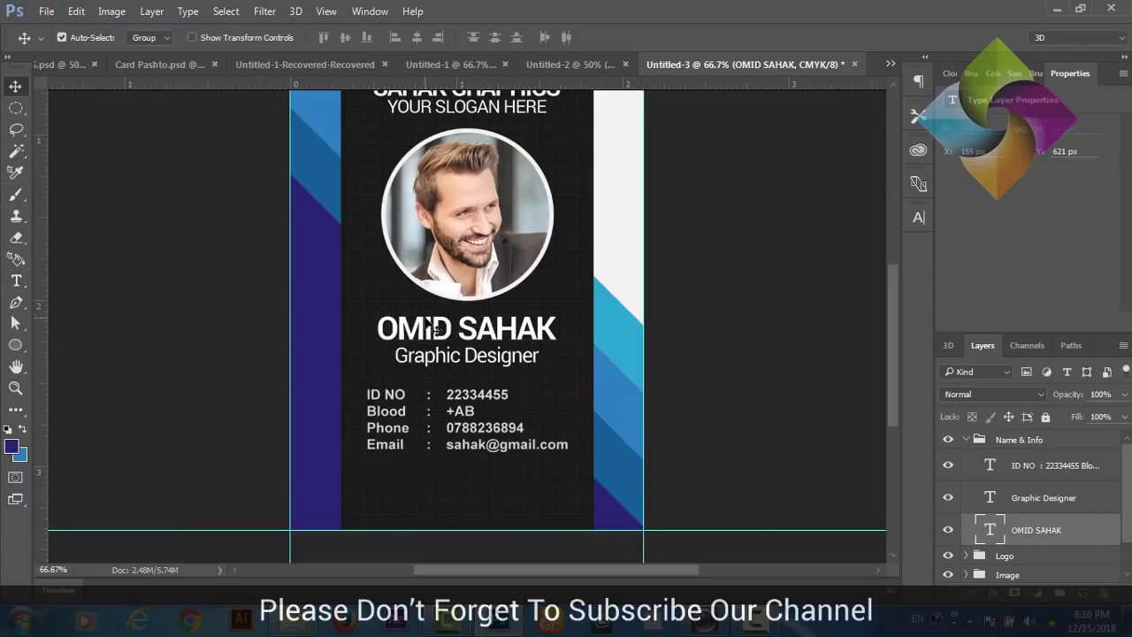
pyautogui.press('t')
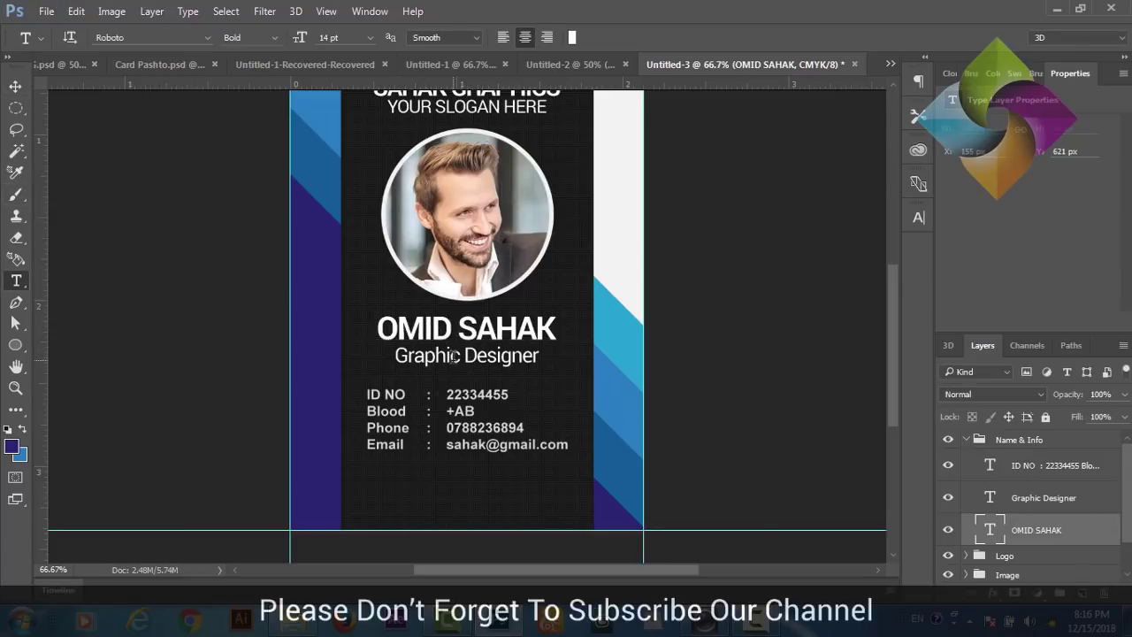
pyautogui.moveTo(453, 355); pyautogui.dragTo(488, 357)
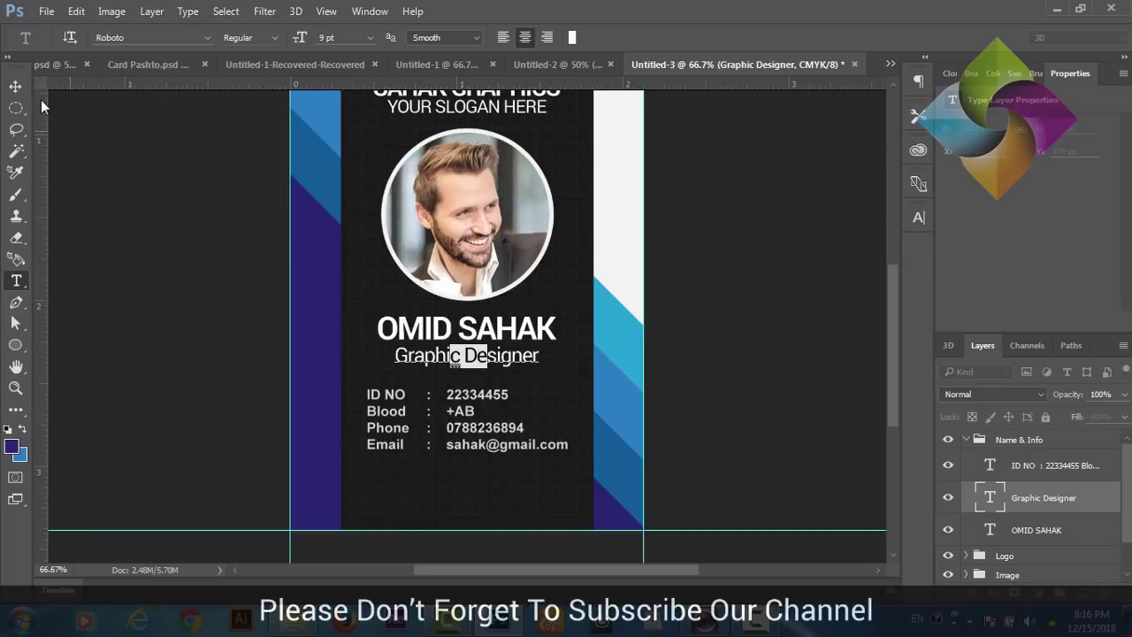
pyautogui.click(16, 85)
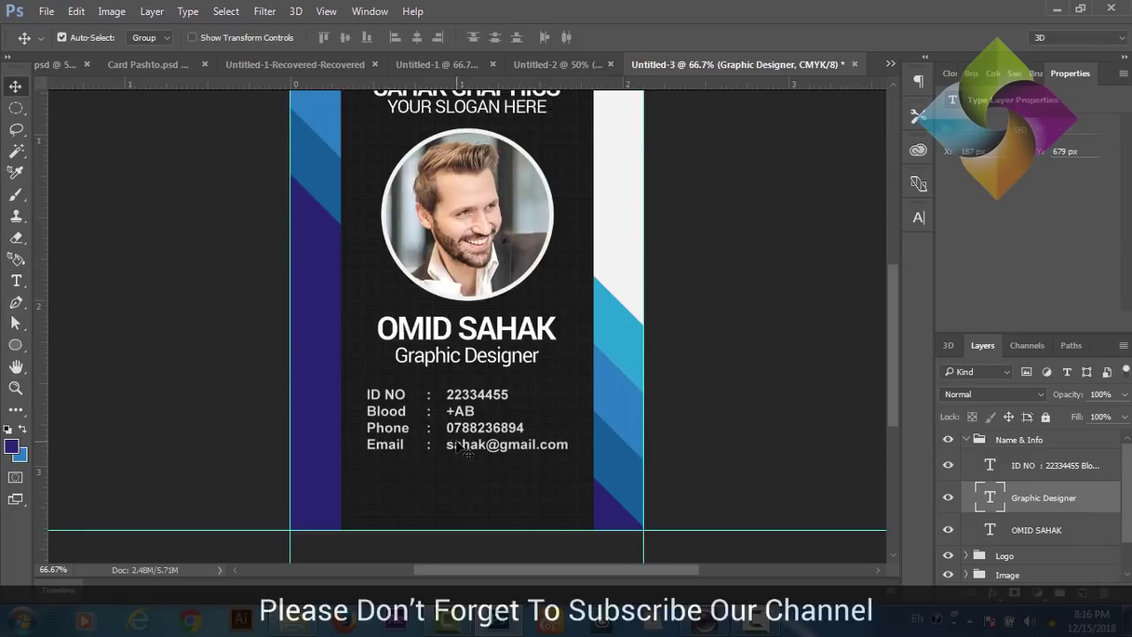
# Step: Read the contact details font from the phone line, then return to the reference card
pyautogui.press('t')
pyautogui.click(464, 428)
pyautogui.moveTo(461, 427); pyautogui.dragTo(477, 427)
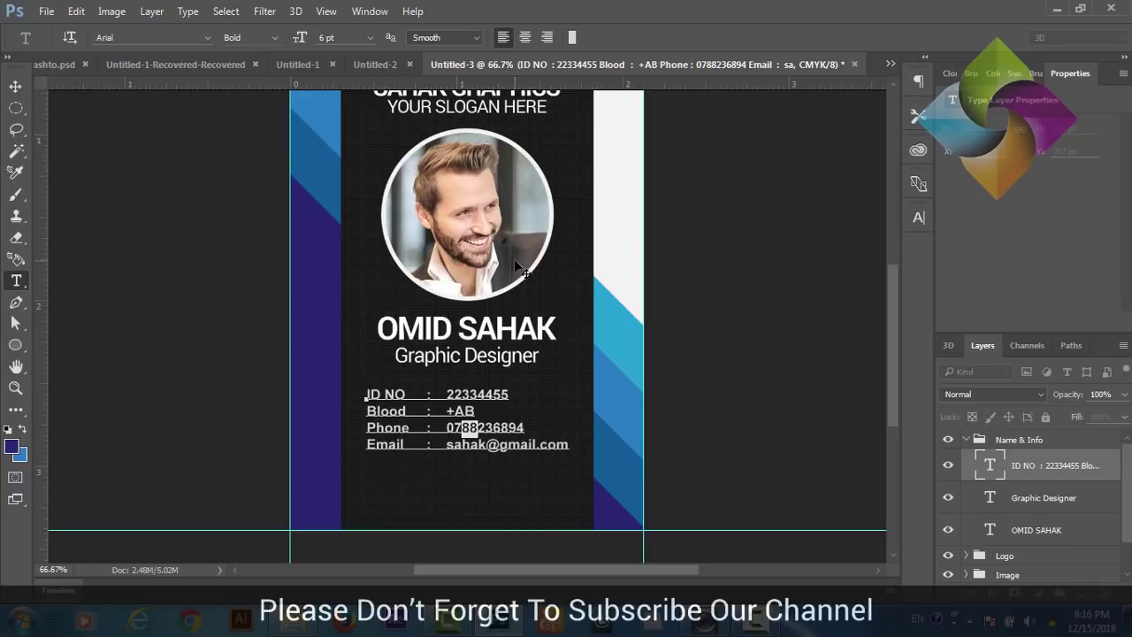
pyautogui.click(16, 89)
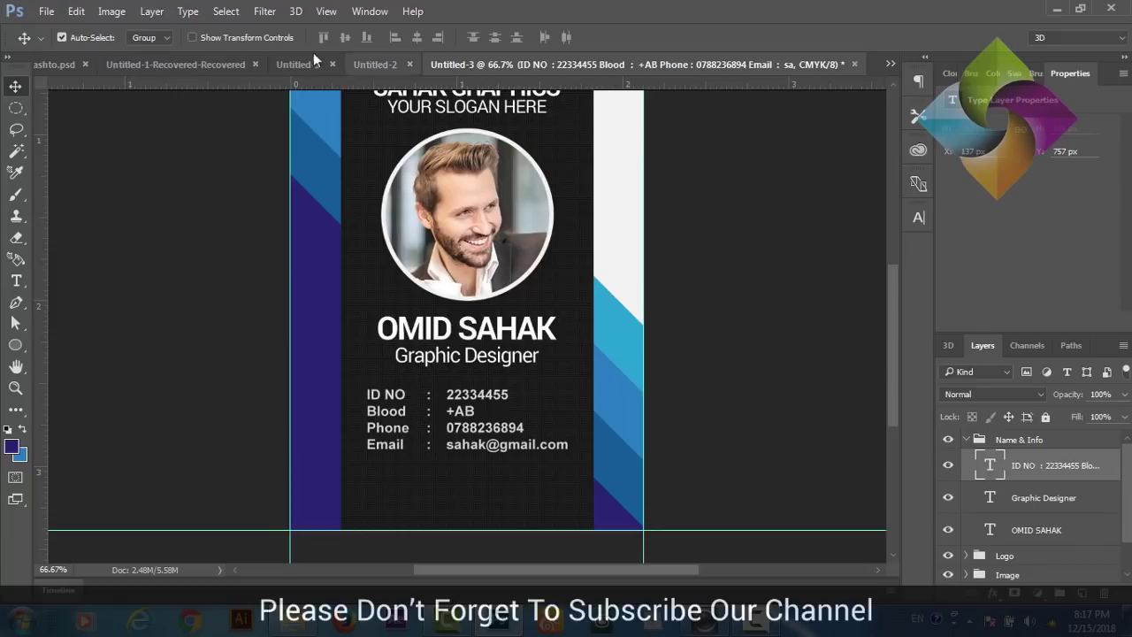
pyautogui.click(236, 61)
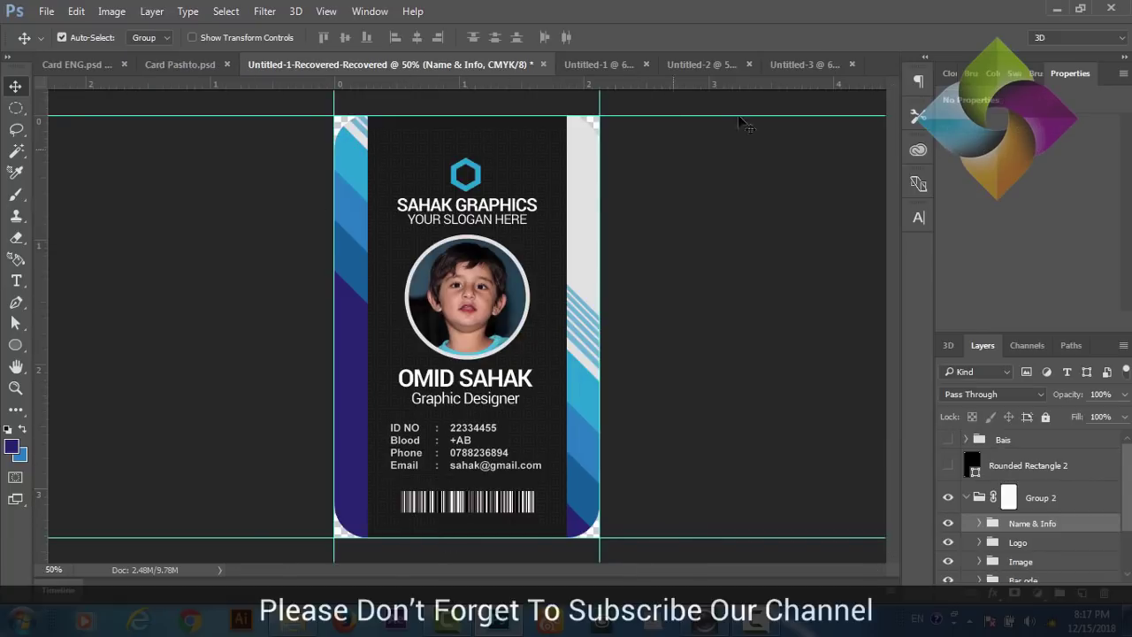
# Step: In Untitled-3, marquee a thin strip below the details and add Layer 1 above Name & Info
pyautogui.click(788, 71)
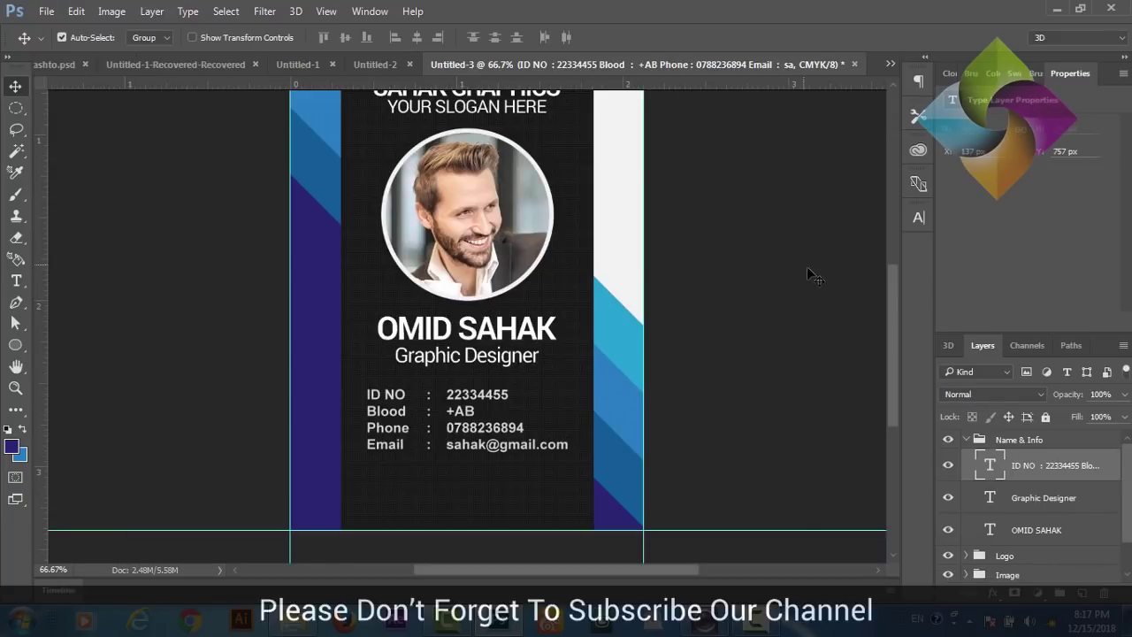
pyautogui.moveTo(891, 325); pyautogui.dragTo(896, 353)
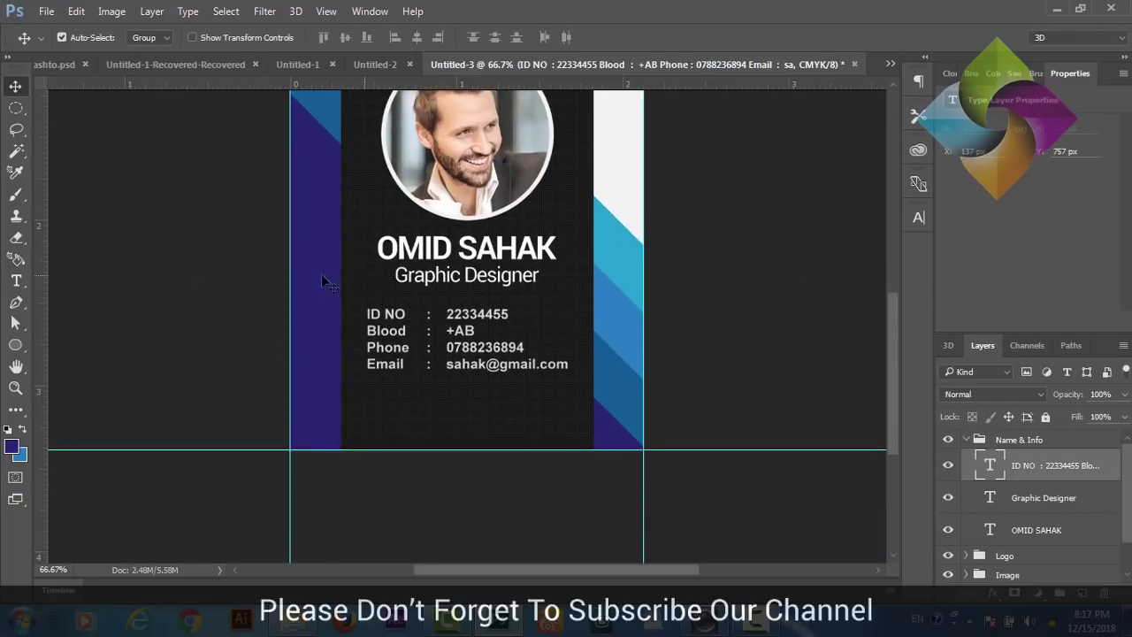
pyautogui.click(24, 109)
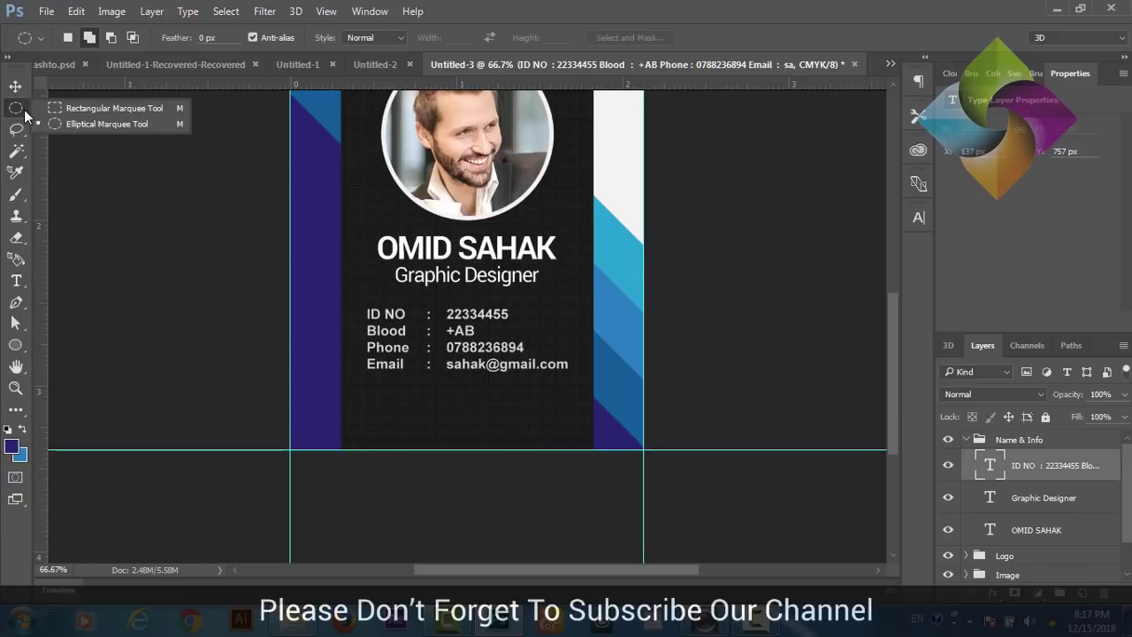
pyautogui.click(82, 107)
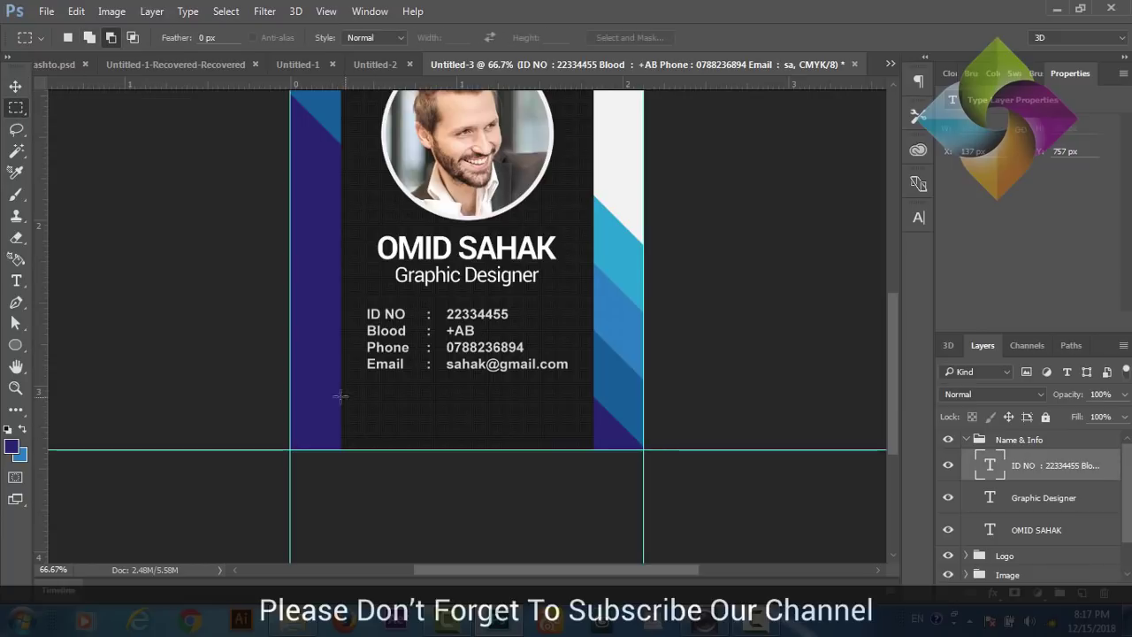
pyautogui.moveTo(292, 385)
pyautogui.mouseDown()
pyautogui.moveTo(617, 403)
pyautogui.moveTo(648, 385)
pyautogui.mouseUp()
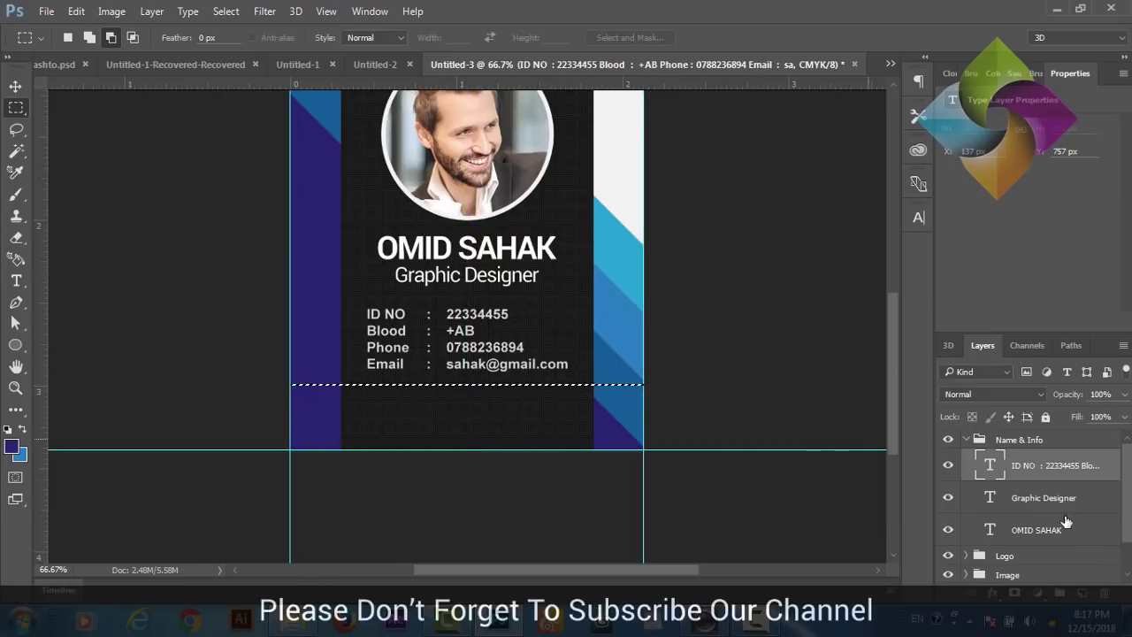
pyautogui.click(967, 439)
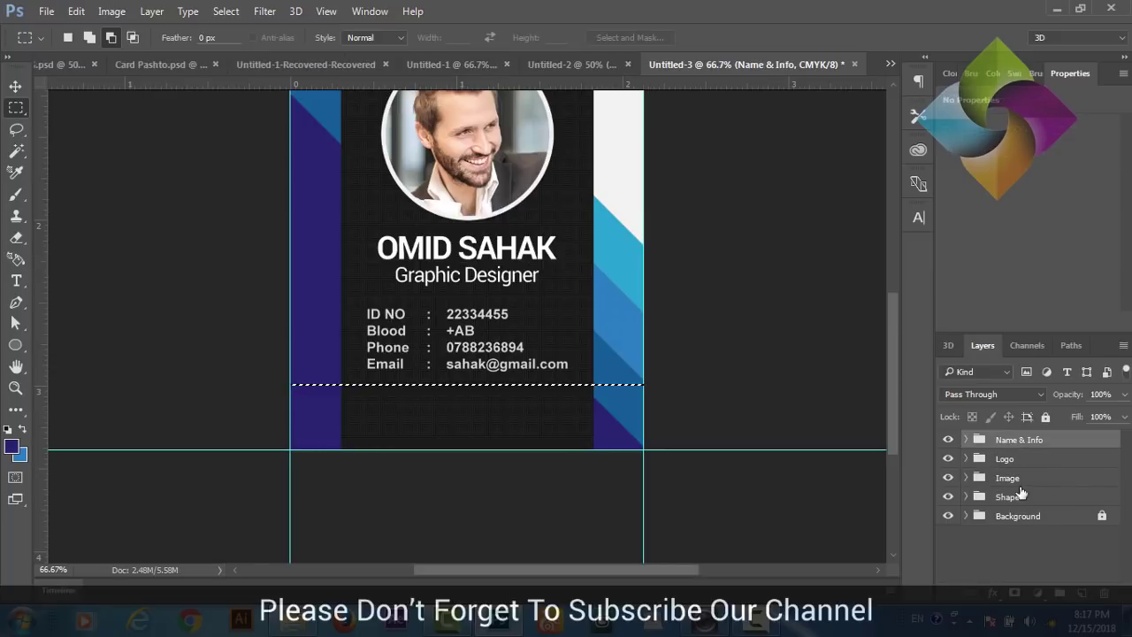
pyautogui.click(1081, 594)
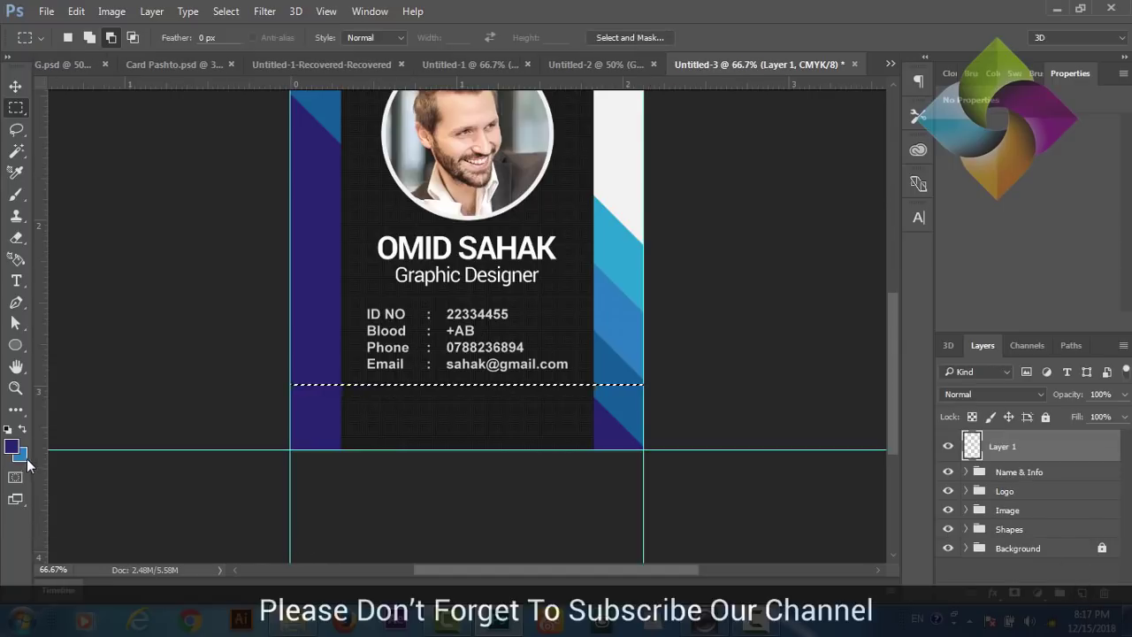
# Step: Fill the strip and apply Add Noise 400%, Uniform, monochromatic to make a noise strip
pyautogui.press('d')
pyautogui.click(24, 430)
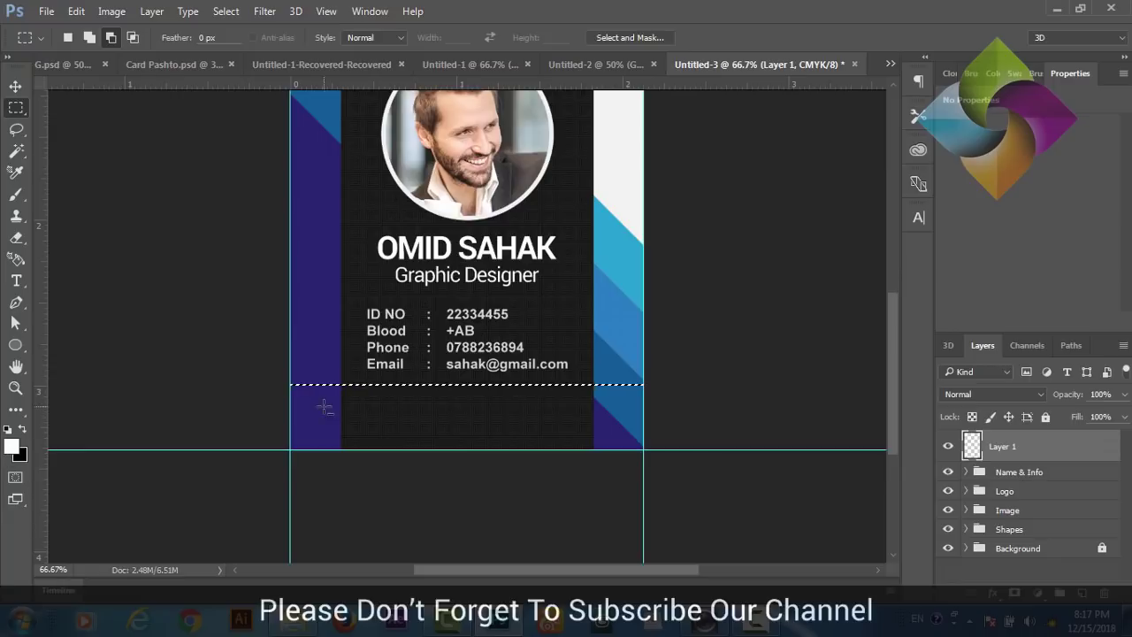
pyautogui.hotkey('ctrl', 'd')
pyautogui.click(264, 12)
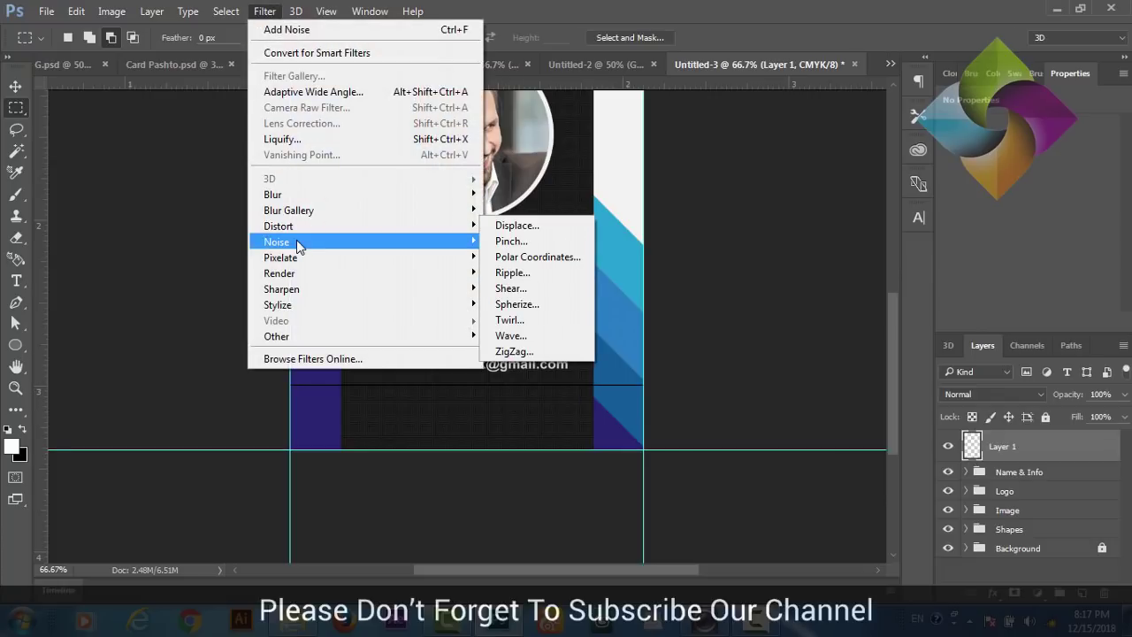
pyautogui.moveTo(277, 241)
pyautogui.click(542, 241)
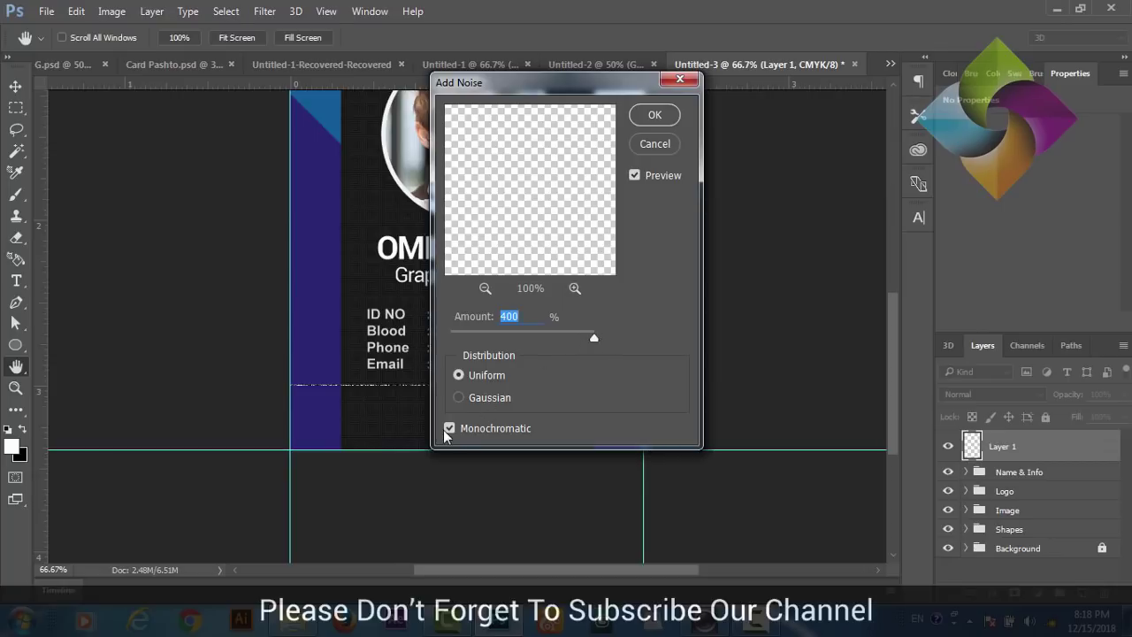
pyautogui.click(654, 114)
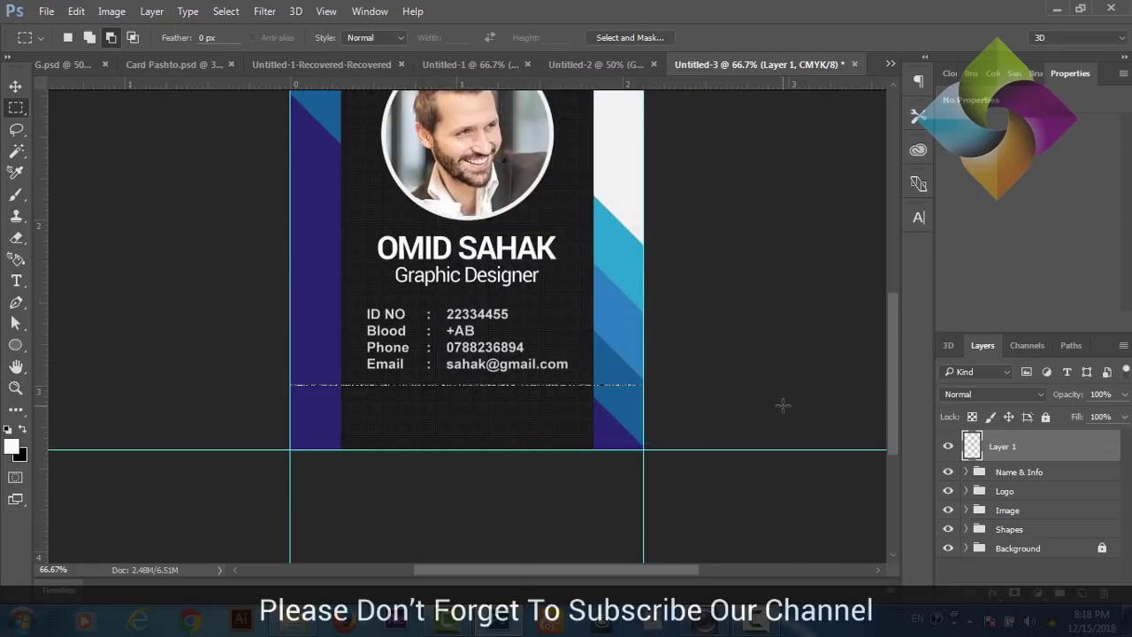
pyautogui.hotkey('ctrl', 't')
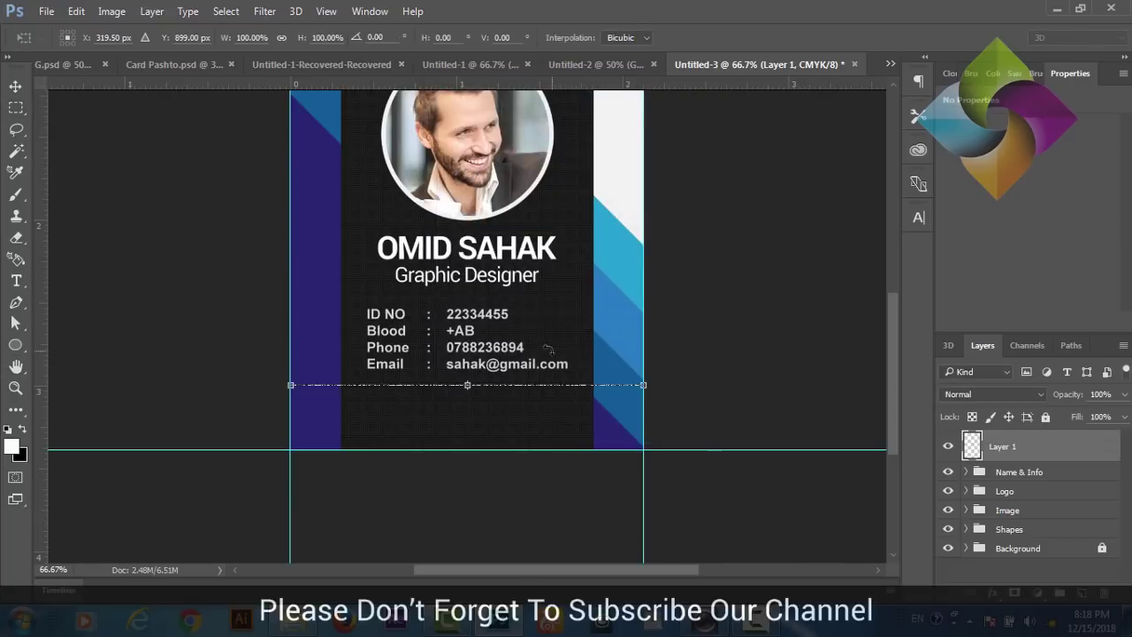
# Step: Stretch the noise strip down into barcode-like bars, commit, then delete Layer 1
pyautogui.click(84, 15)
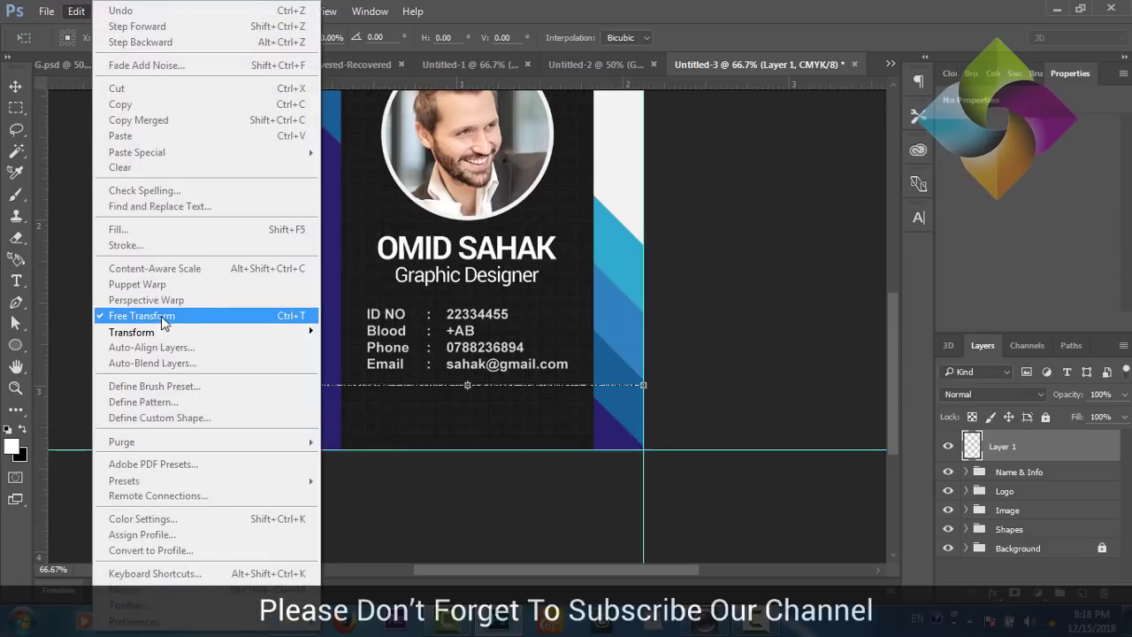
pyautogui.moveTo(131, 331)
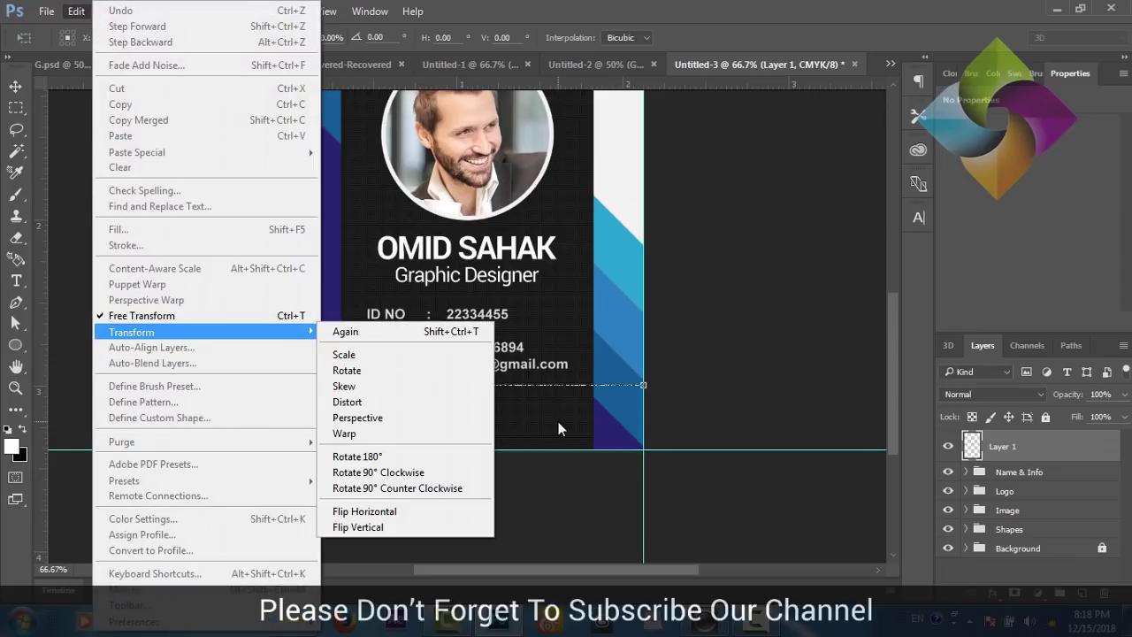
pyautogui.click(584, 420)
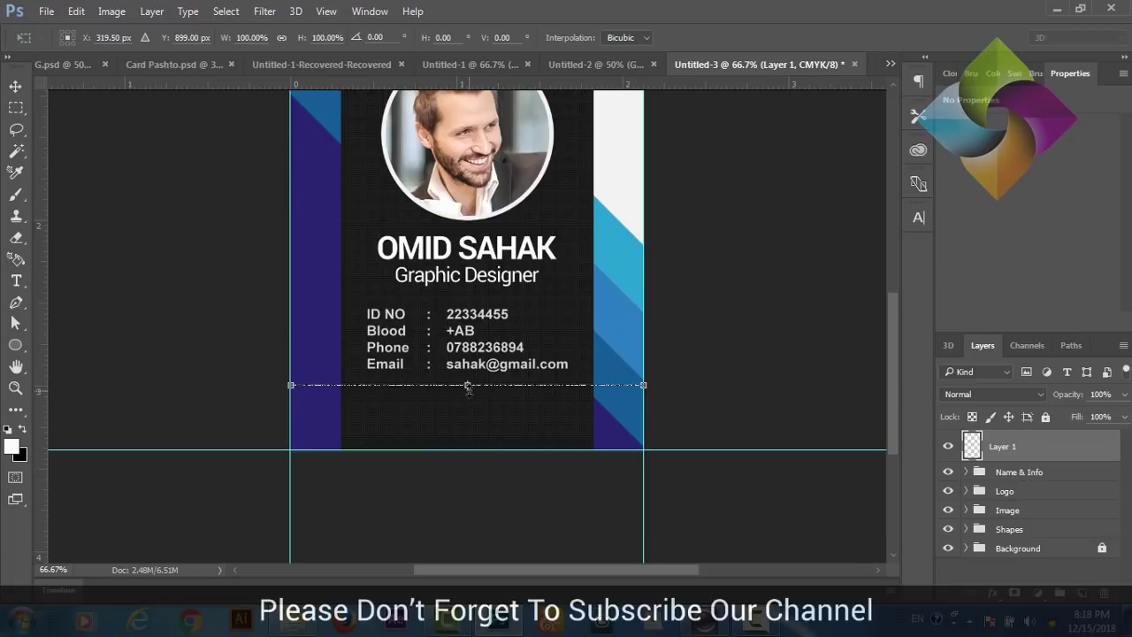
pyautogui.moveTo(468, 387); pyautogui.dragTo(473, 437)
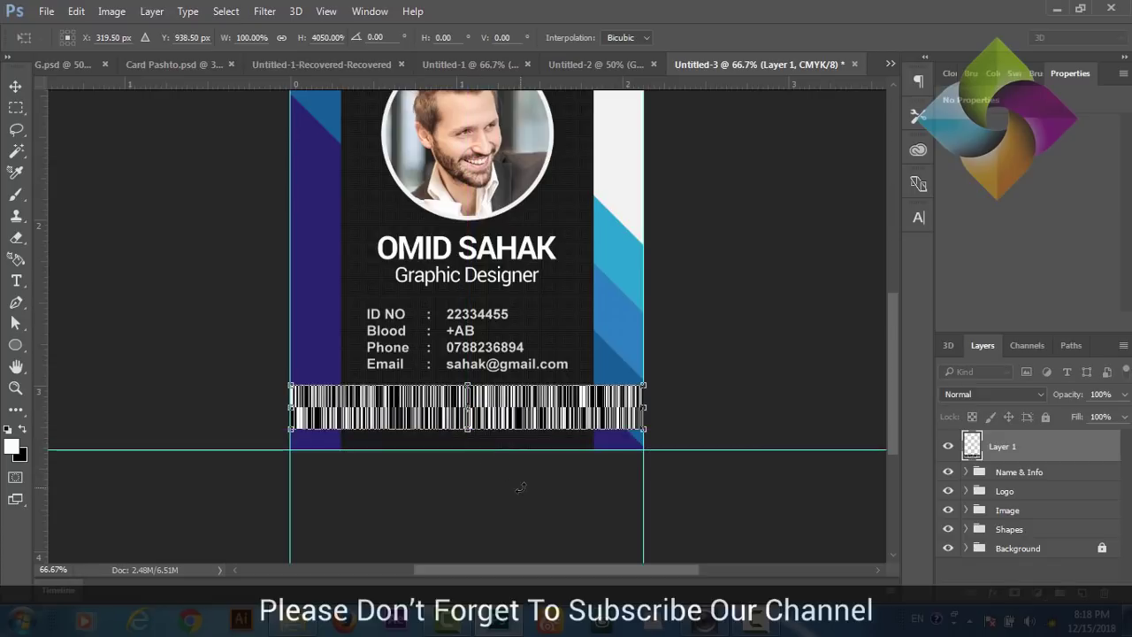
pyautogui.hotkey('ctrl', '+')
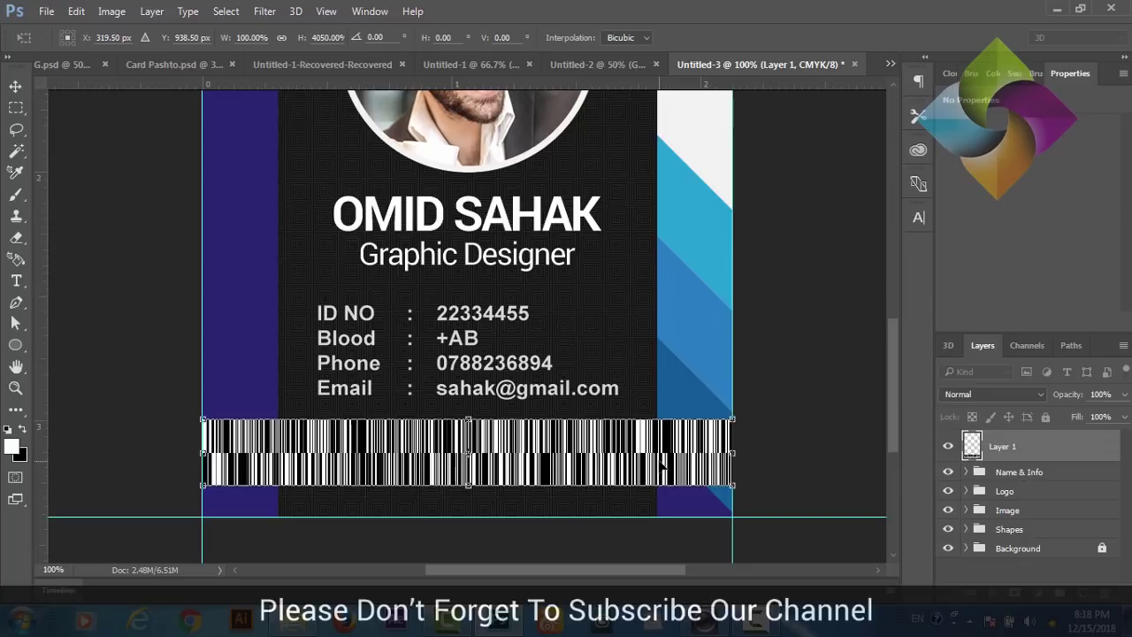
pyautogui.press('Return')
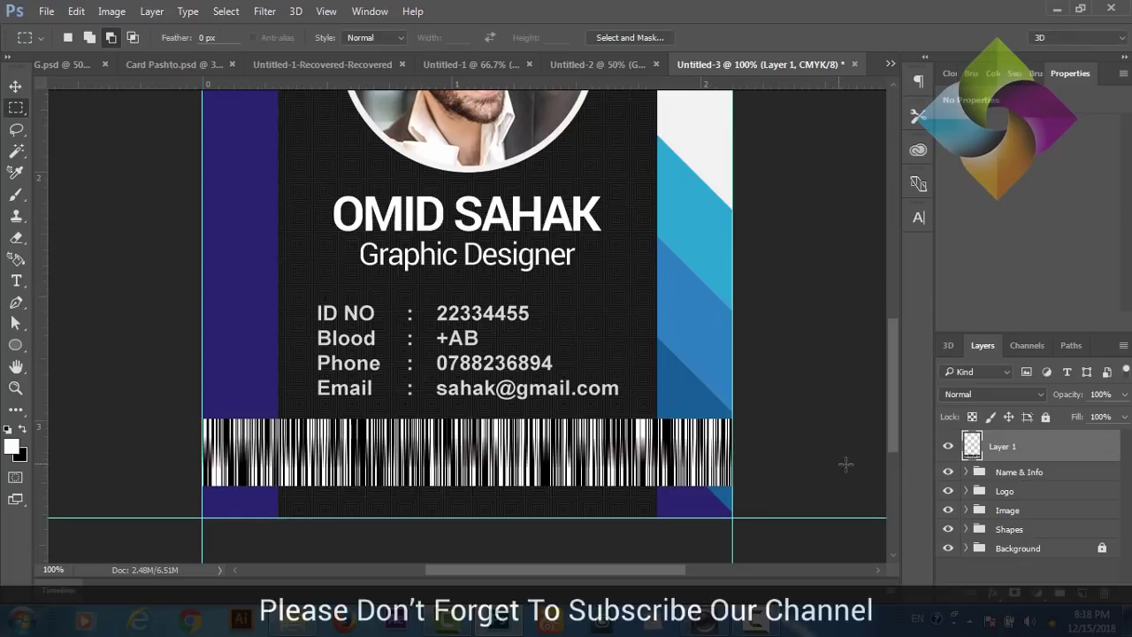
pyautogui.press('Delete')
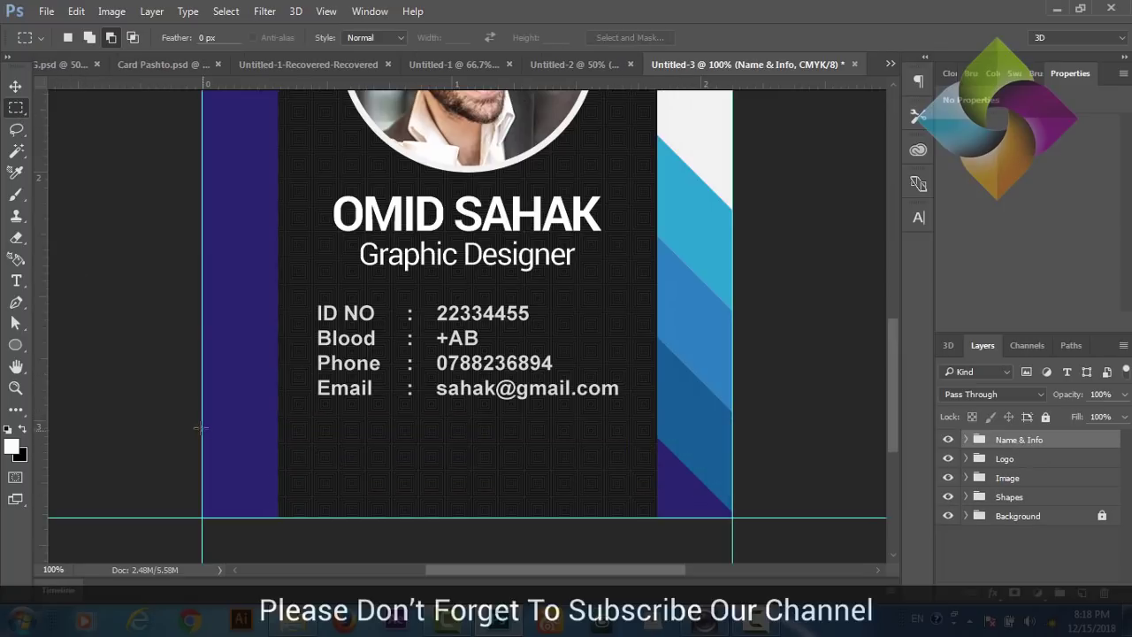
# Step: Attempt clearing a thin strip below the text, dismiss the group error and deselect
pyautogui.moveTo(203, 421); pyautogui.dragTo(754, 420)
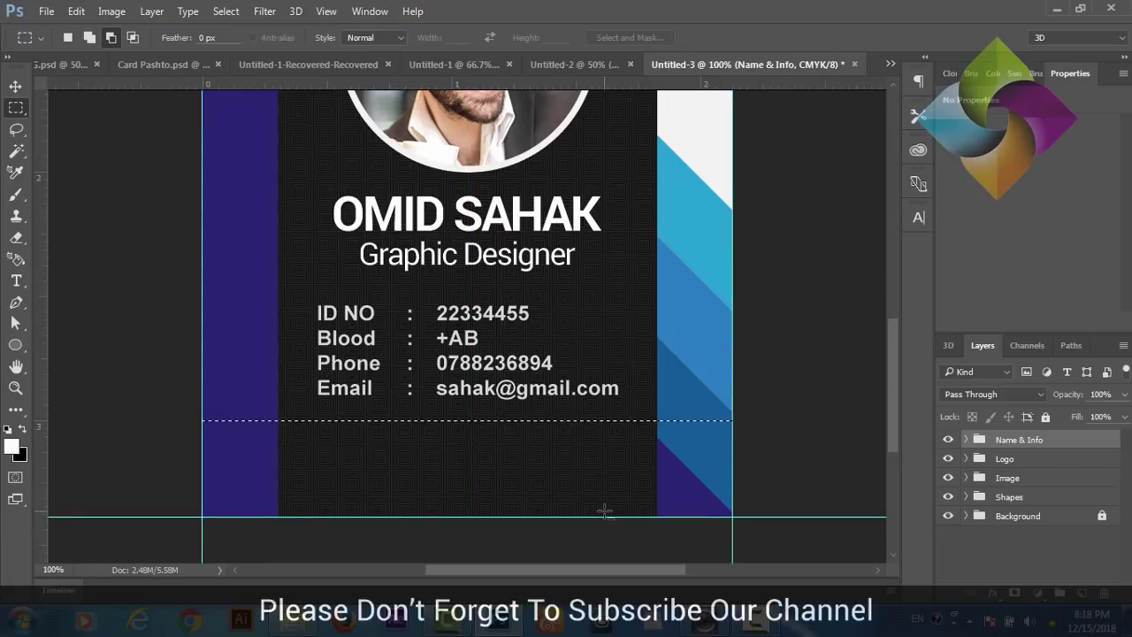
pyautogui.hotkey('ctrl', '+')
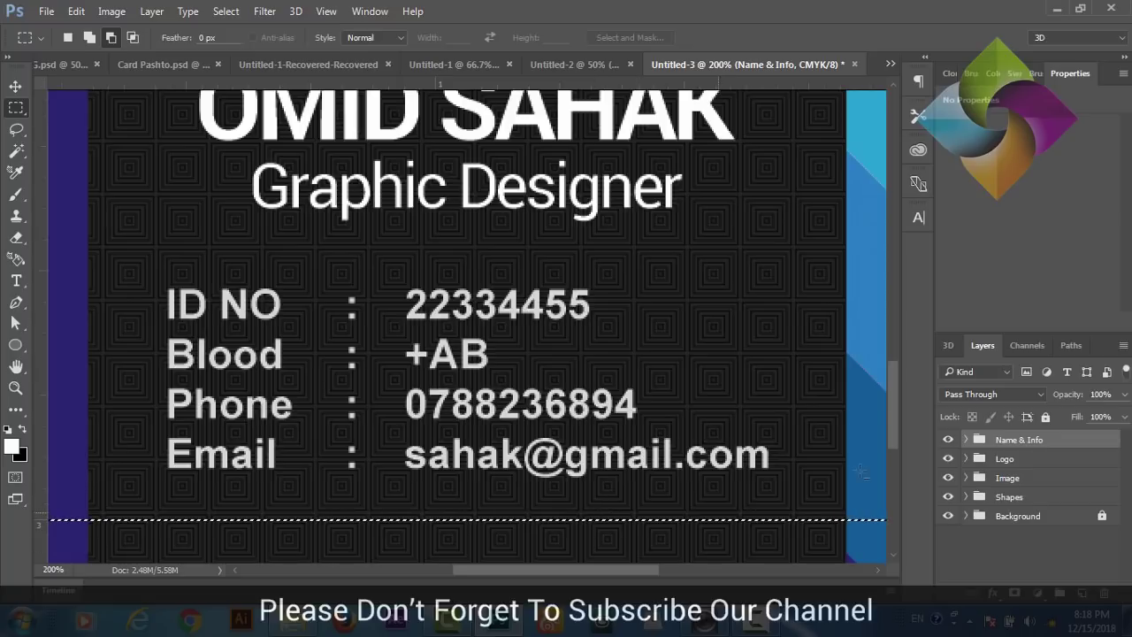
pyautogui.moveTo(895, 442); pyautogui.dragTo(898, 458)
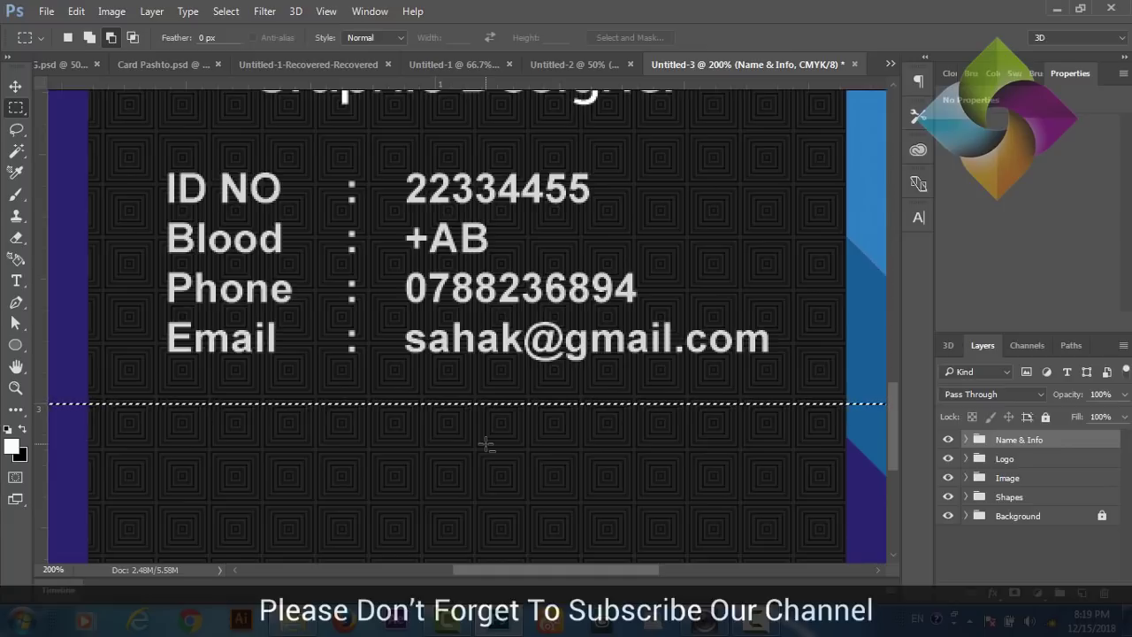
pyautogui.press('Delete')
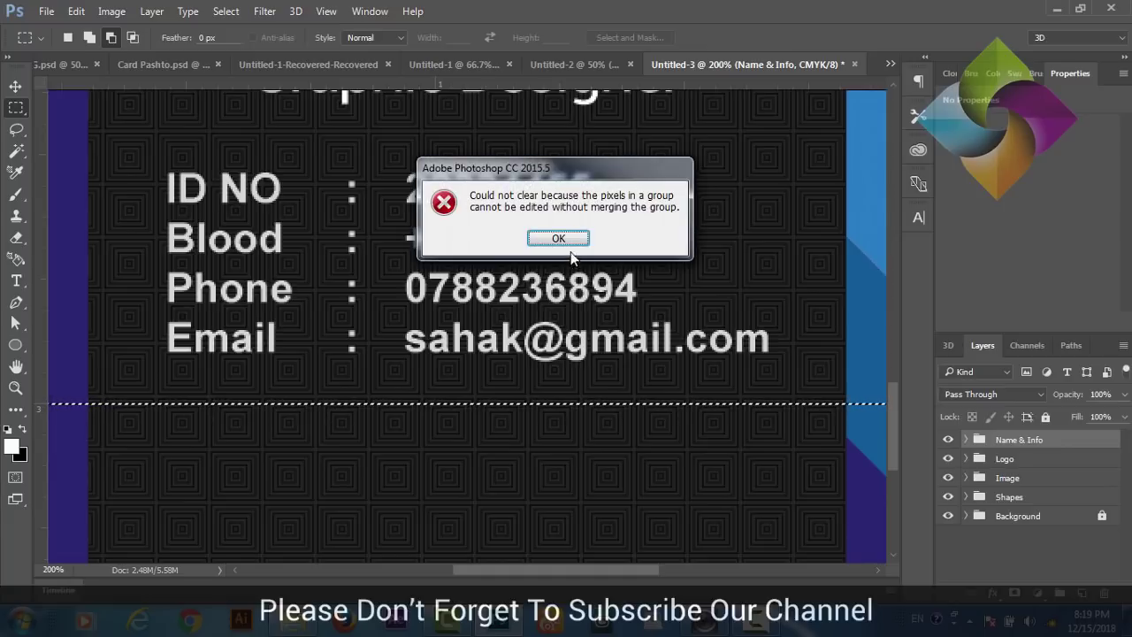
pyautogui.click(566, 238)
pyautogui.hotkey('ctrl', 'd')
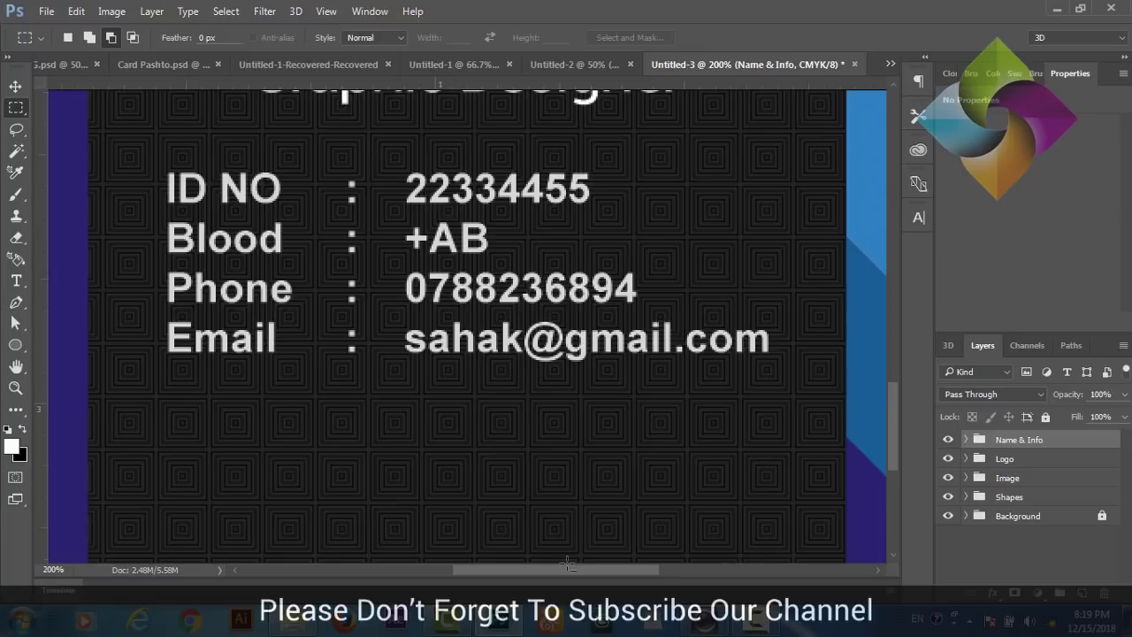
pyautogui.hotkey('ctrl', '-')
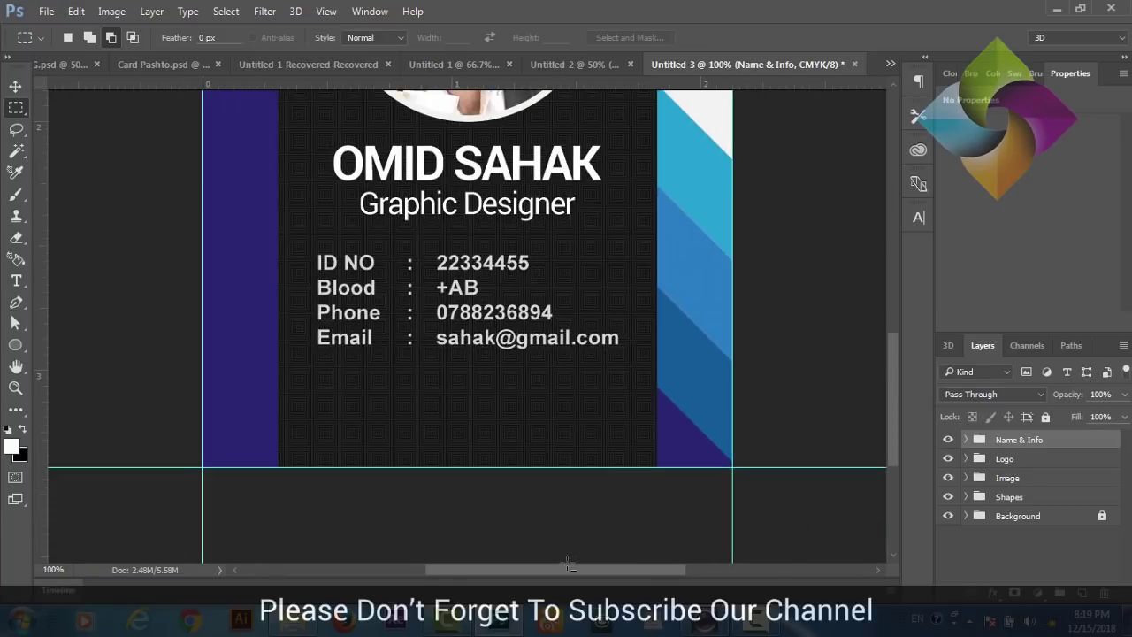
# Step: Select a thin strip just below the Email line and add a new empty layer
pyautogui.moveTo(202, 360); pyautogui.dragTo(738, 360)
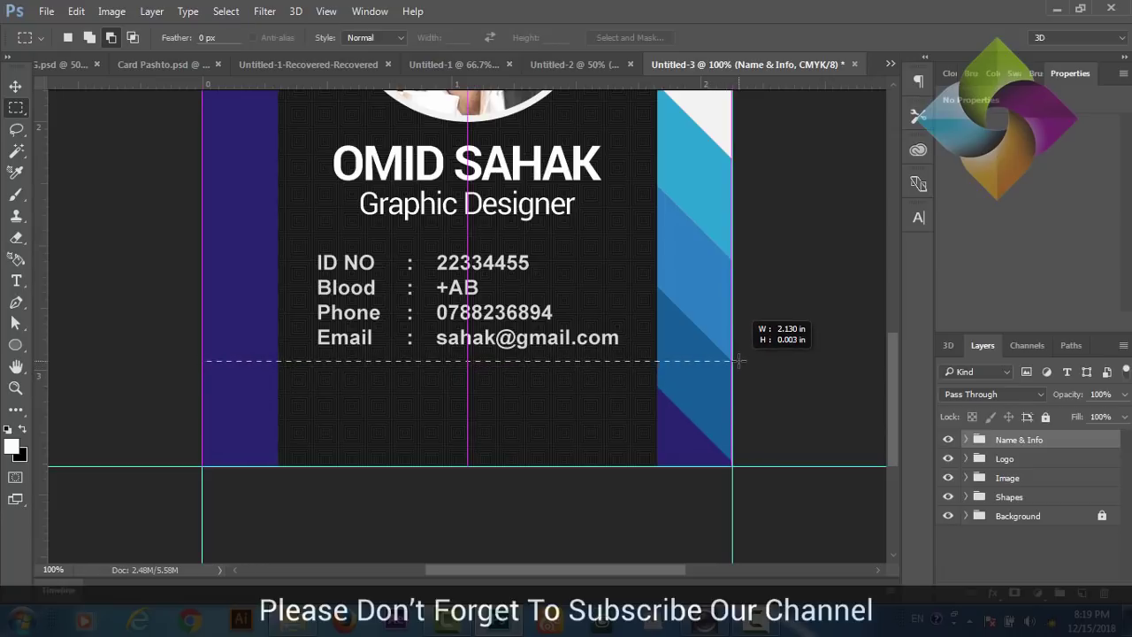
pyautogui.moveTo(738, 360); pyautogui.dragTo(738, 361)
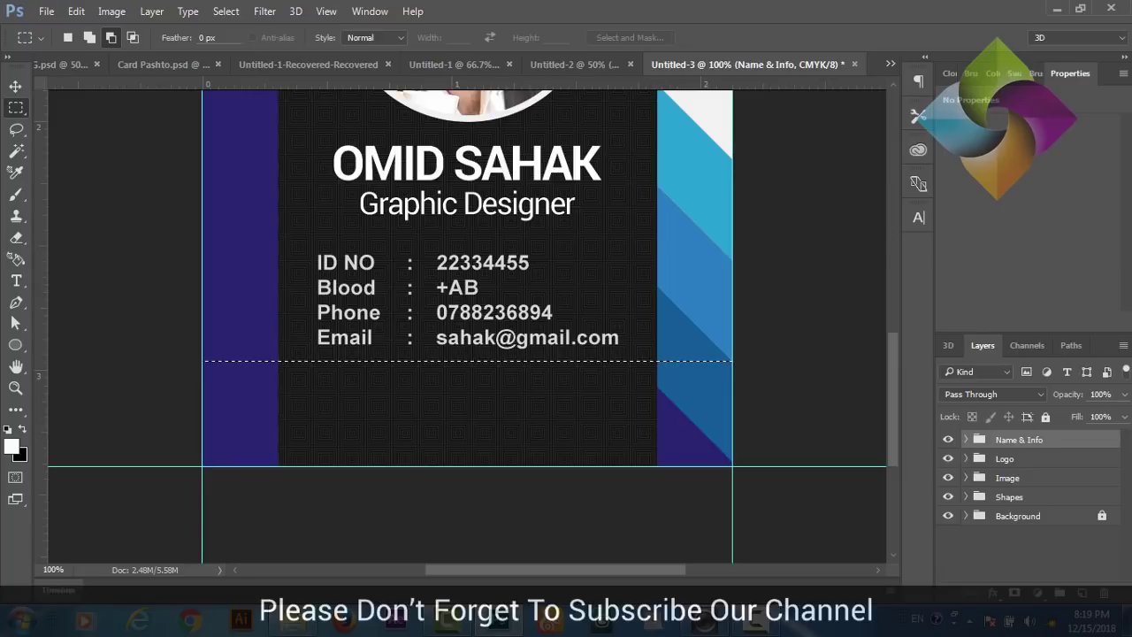
pyautogui.click(1084, 595)
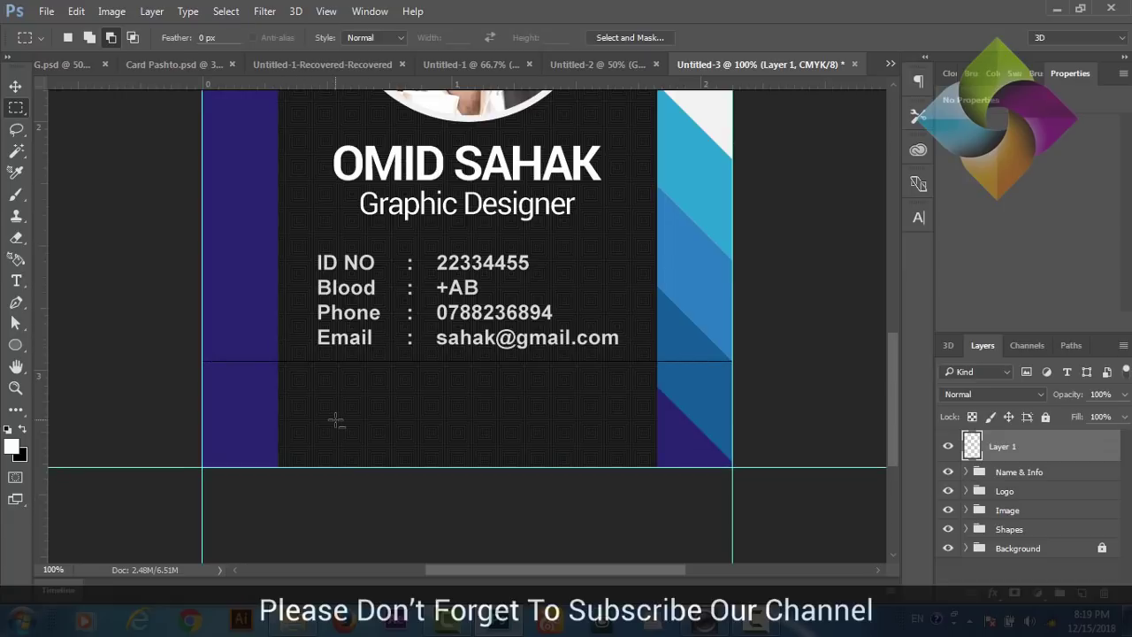
# Step: Add noise to the thin strip and stretch it down into a barcode band about 0.207 in tall
pyautogui.click(266, 11)
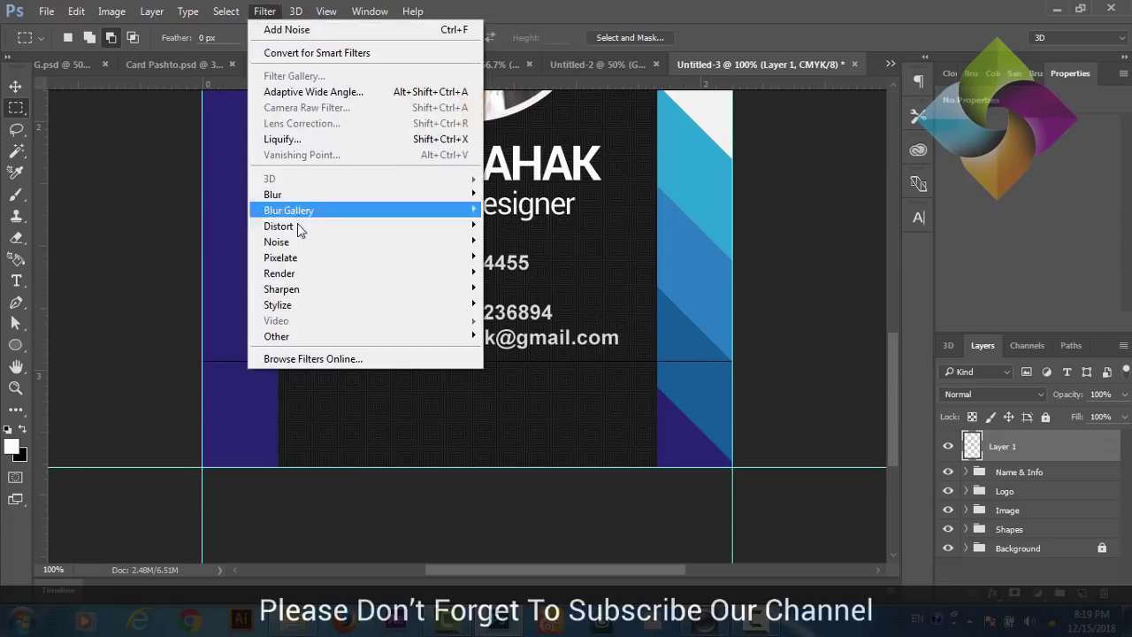
pyautogui.moveTo(276, 241)
pyautogui.click(536, 241)
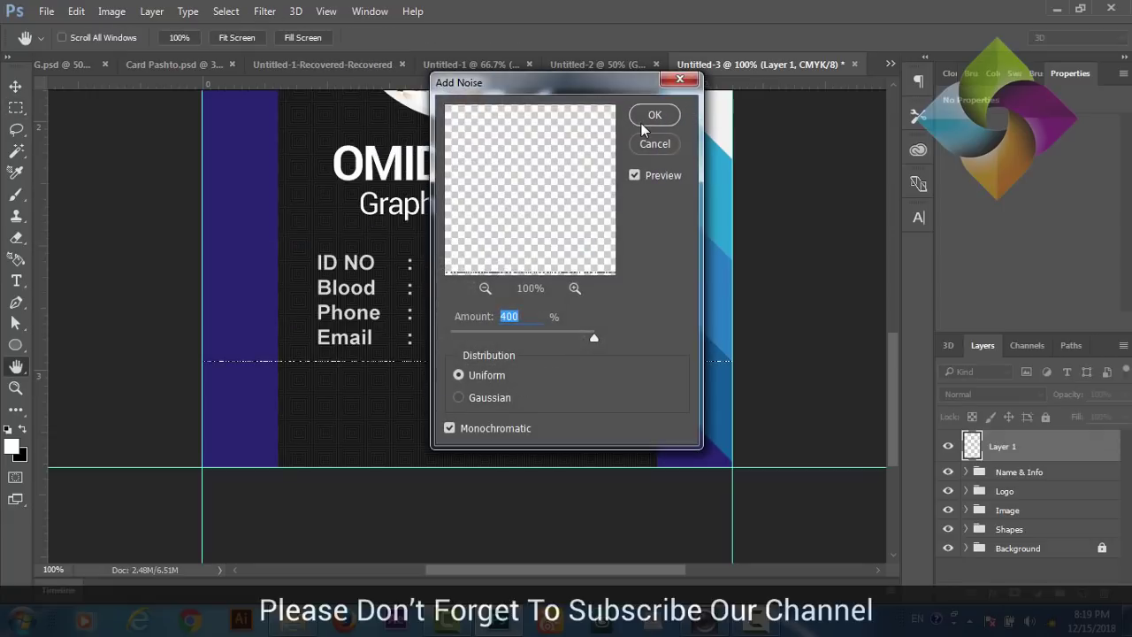
pyautogui.click(641, 123)
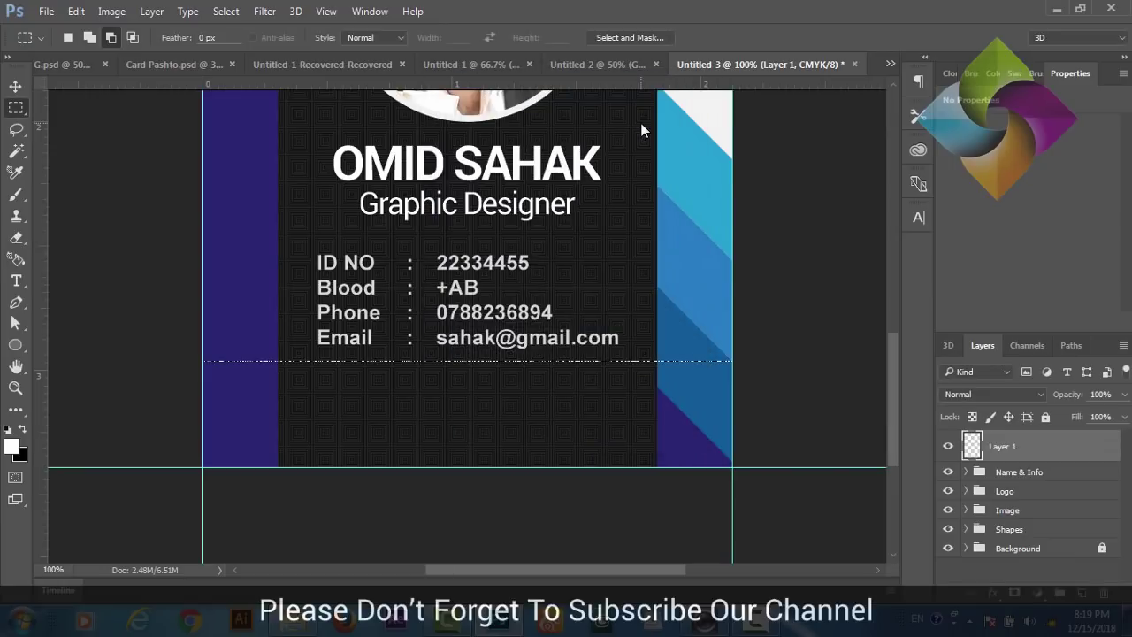
pyautogui.hotkey('ctrl', 't')
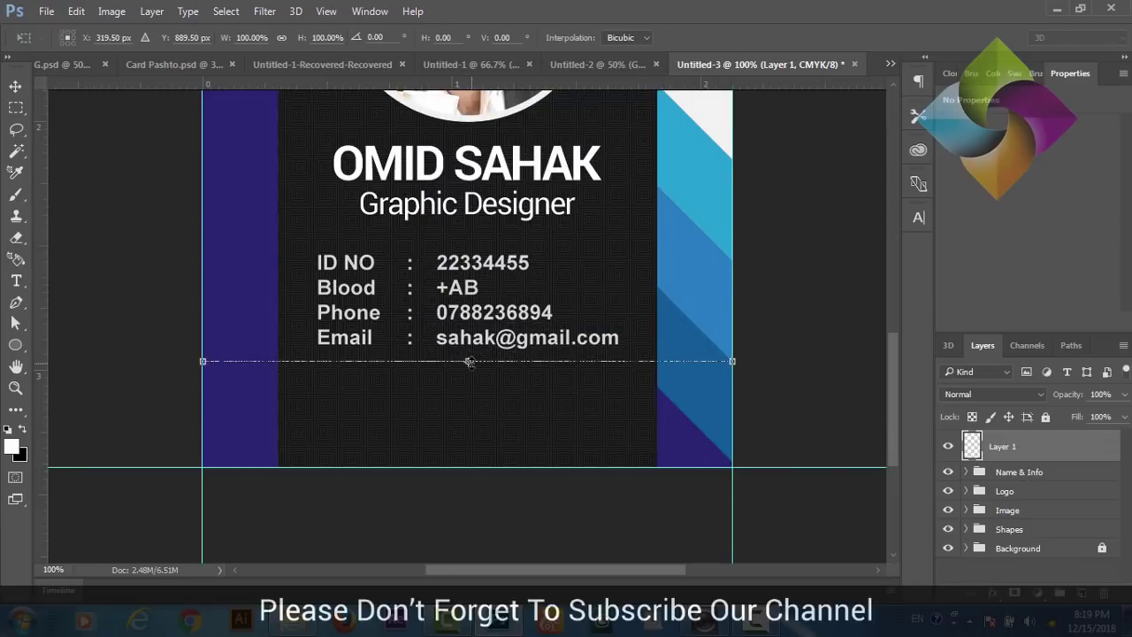
pyautogui.moveTo(469, 361); pyautogui.dragTo(470, 404)
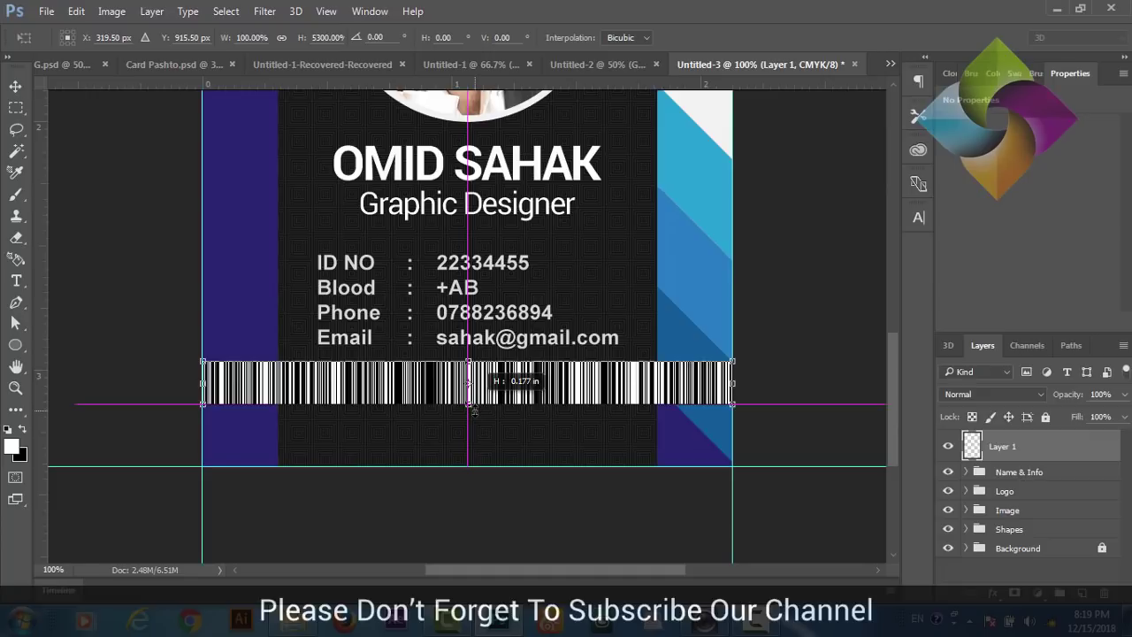
pyautogui.moveTo(474, 411); pyautogui.dragTo(475, 409)
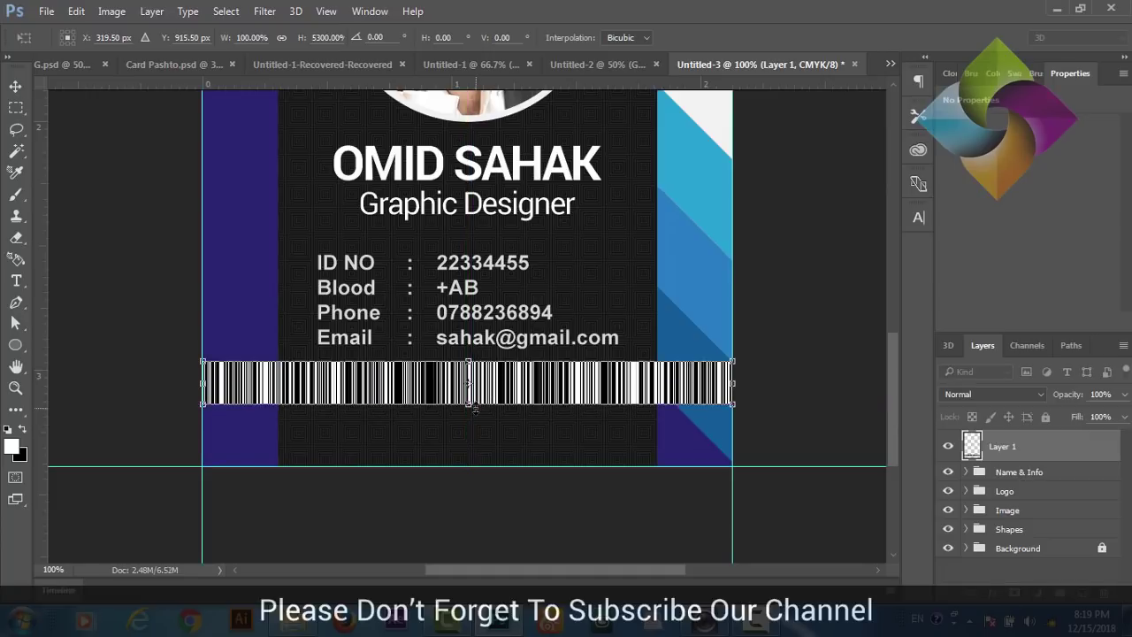
pyautogui.press('Return')
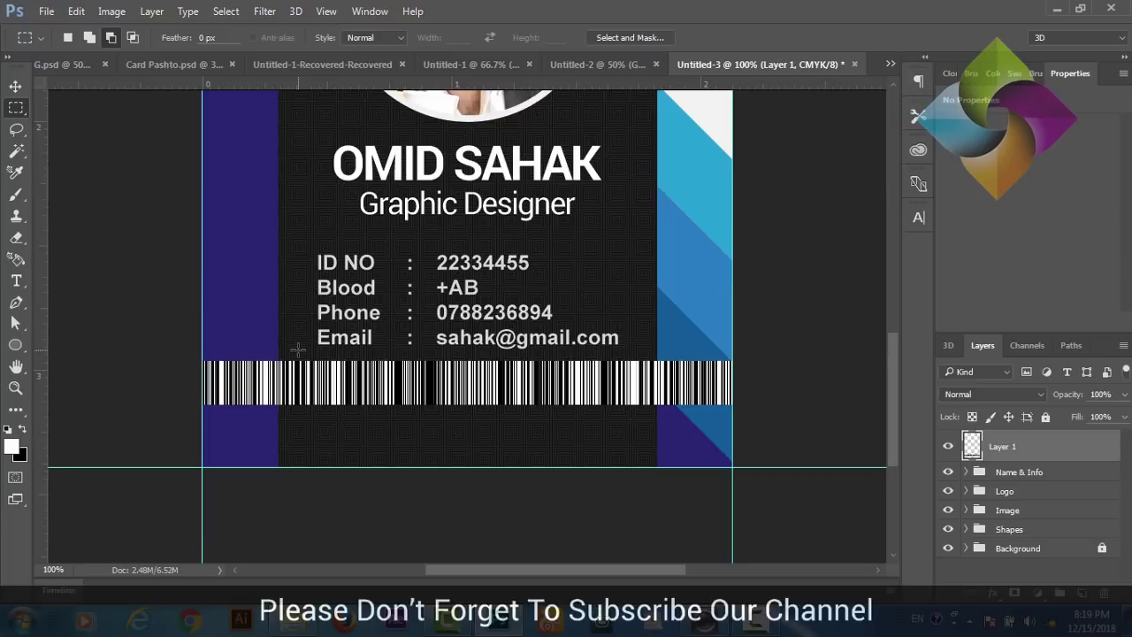
# Step: Trim the barcode to its middle section, deleting everything outside it
pyautogui.moveTo(298, 350); pyautogui.dragTo(589, 416)
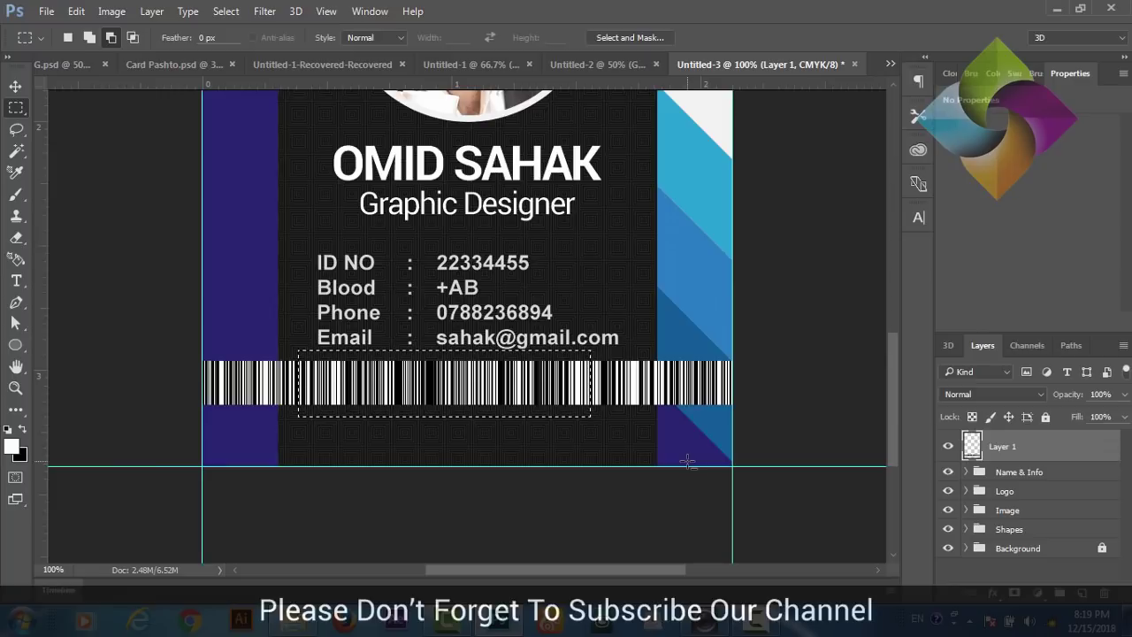
pyautogui.hotkey('ctrl', 'shift', 'i')
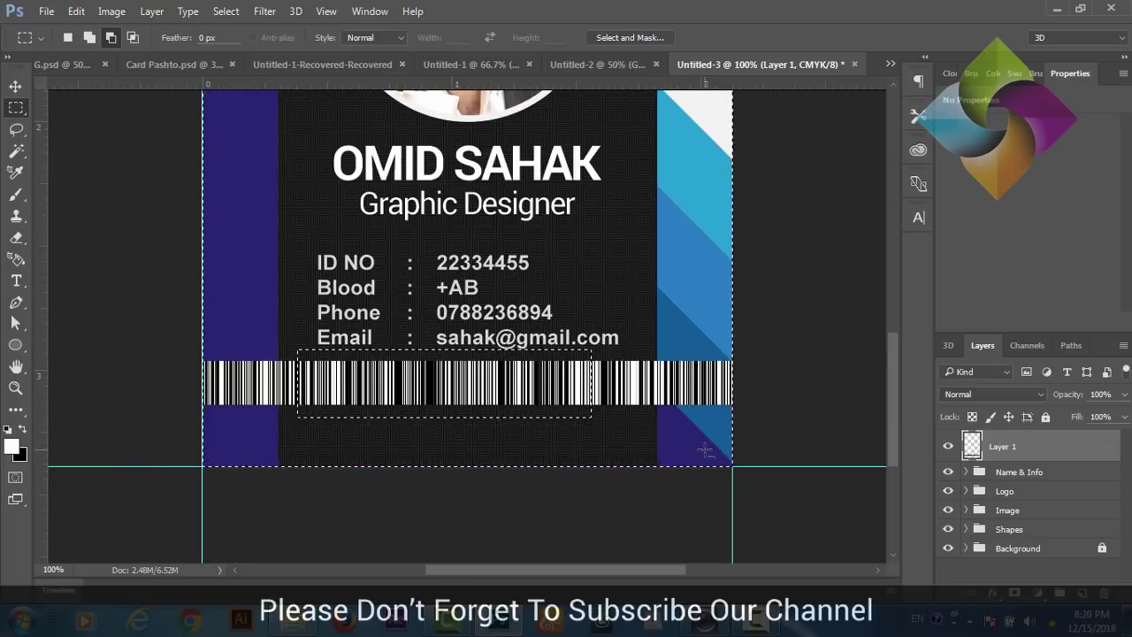
pyautogui.press('Delete')
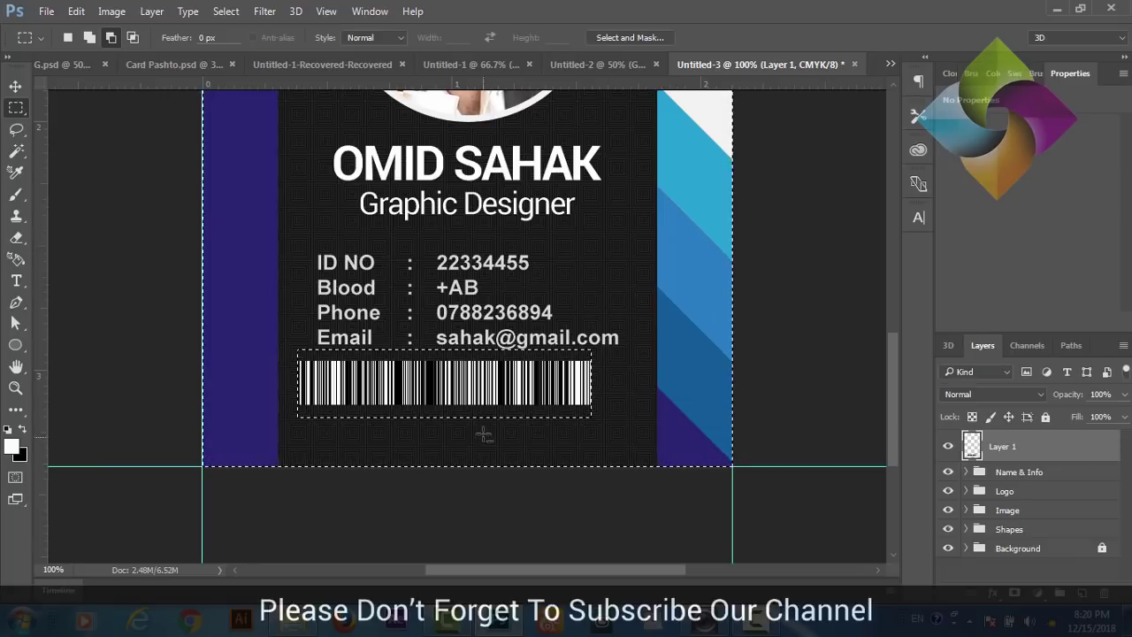
pyautogui.hotkey('ctrl', 'd')
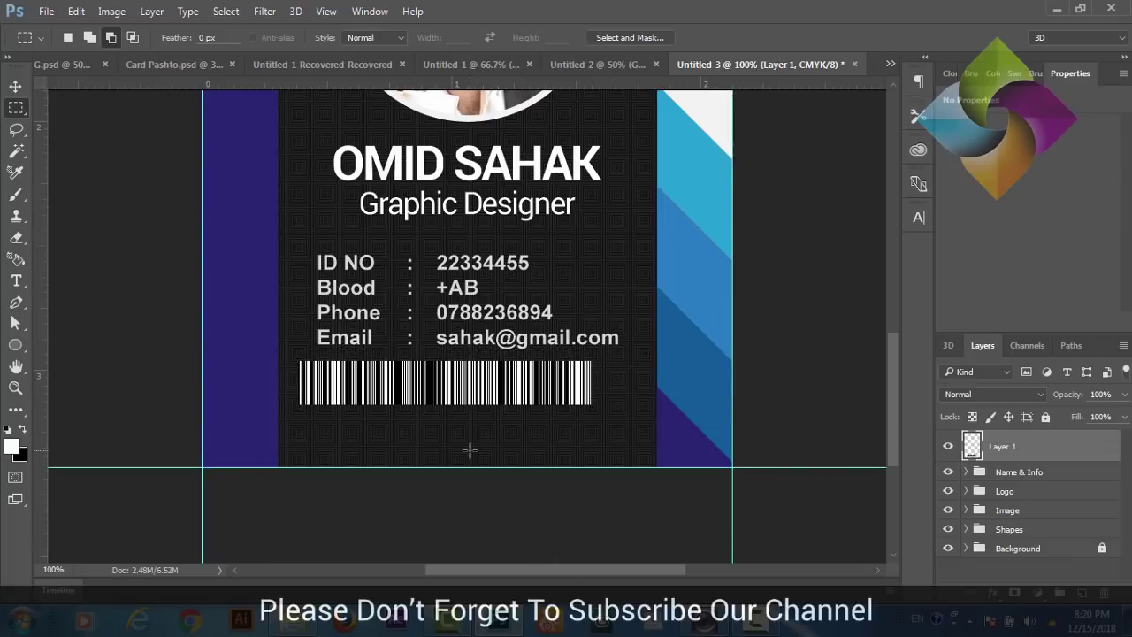
pyautogui.press('v')
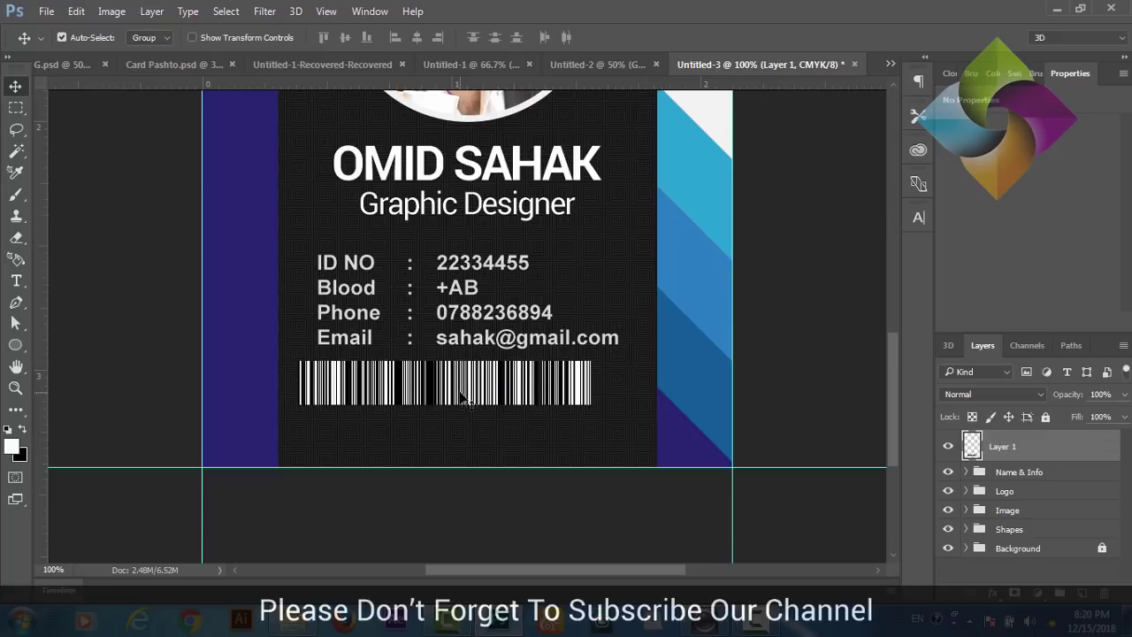
pyautogui.moveTo(461, 392); pyautogui.dragTo(484, 415)
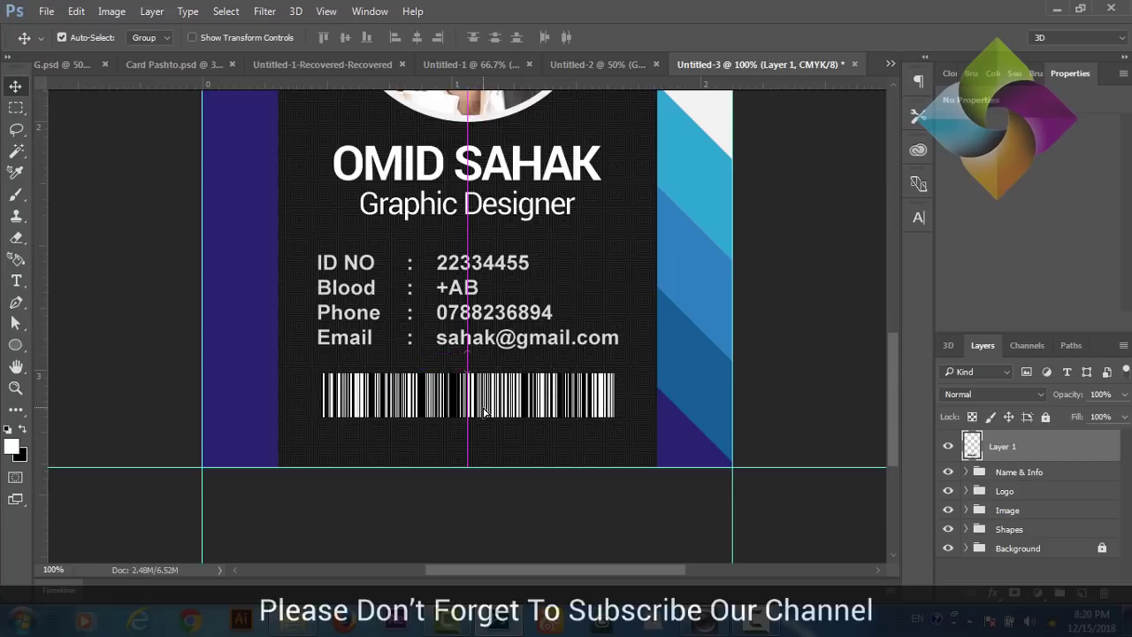
pyautogui.moveTo(483, 415); pyautogui.dragTo(484, 408)
pyautogui.hotkey('ctrl', '0')
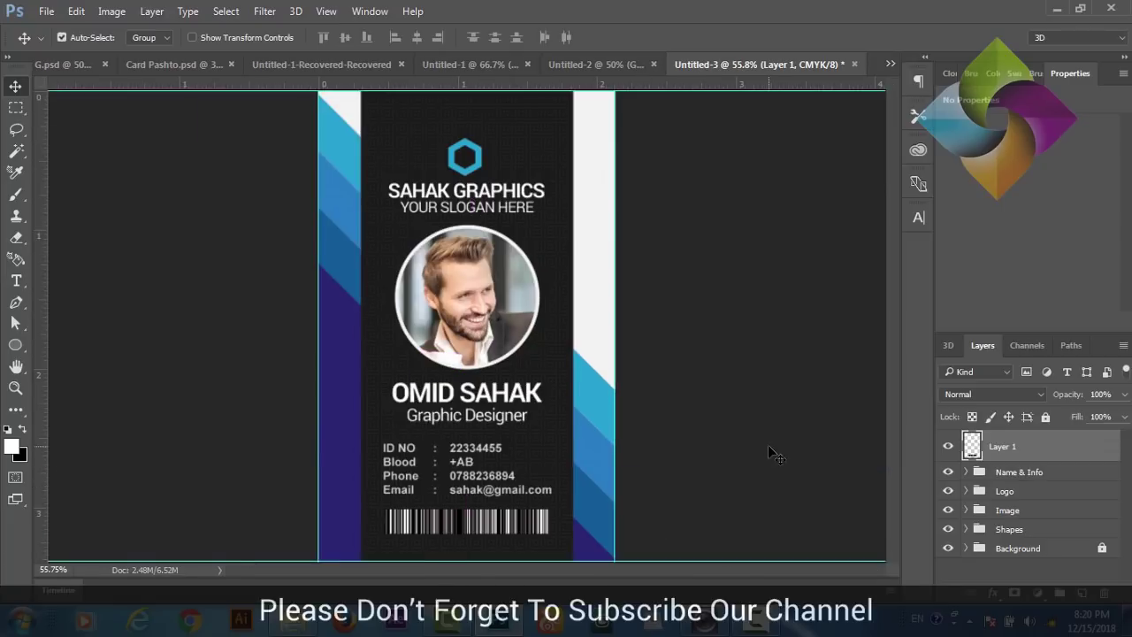
pyautogui.click(769, 449)
pyautogui.hotkey('ctrl', '-')
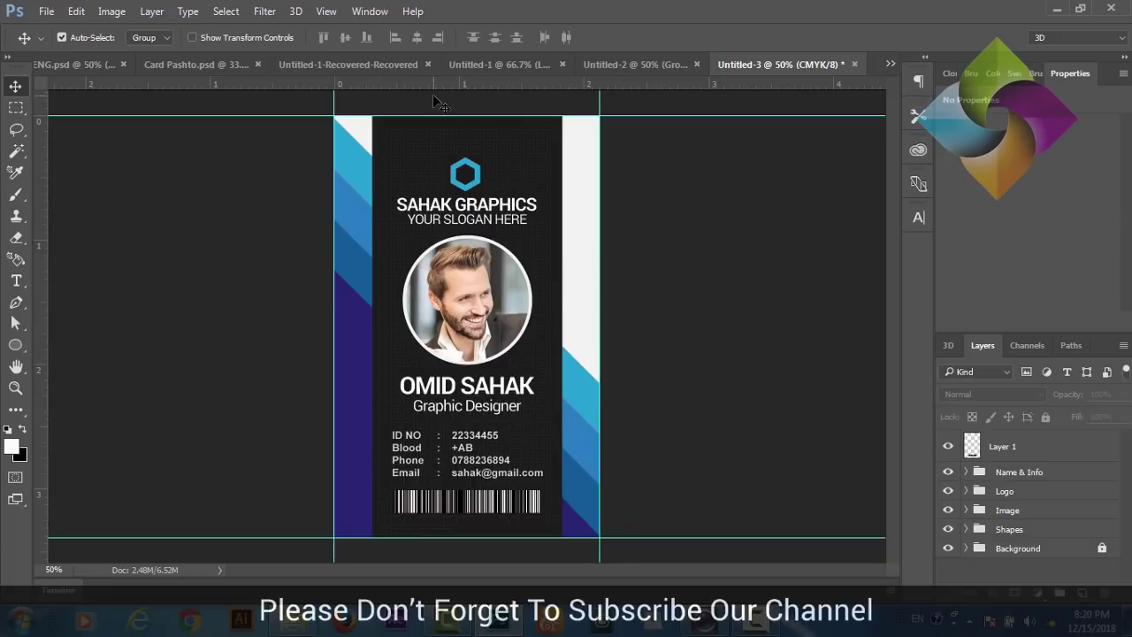
pyautogui.click(372, 64)
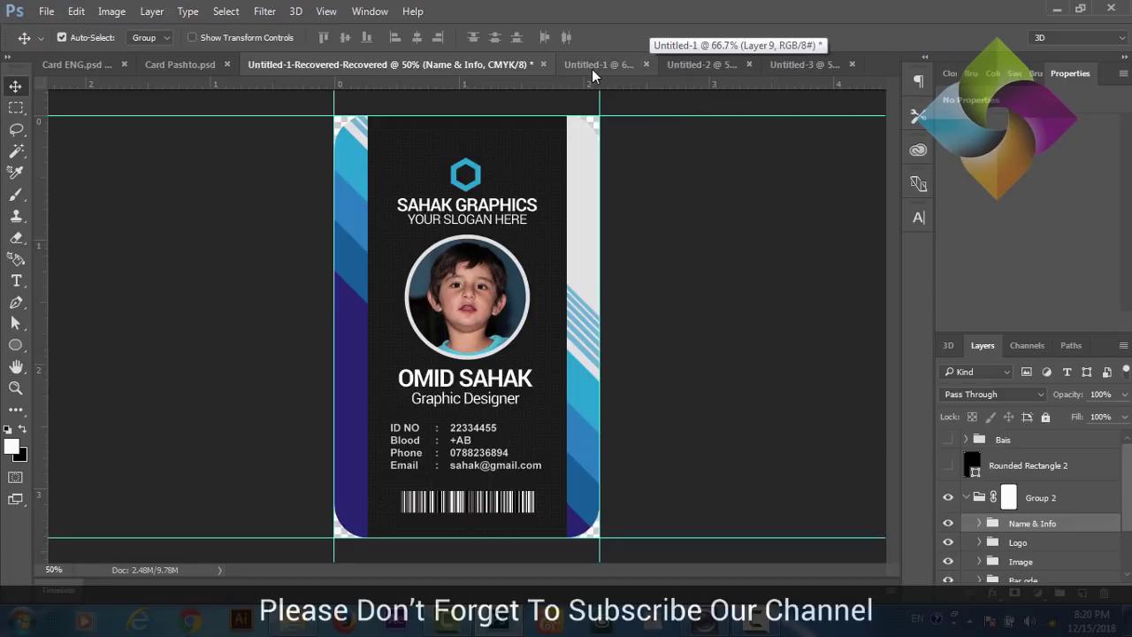
pyautogui.click(614, 63)
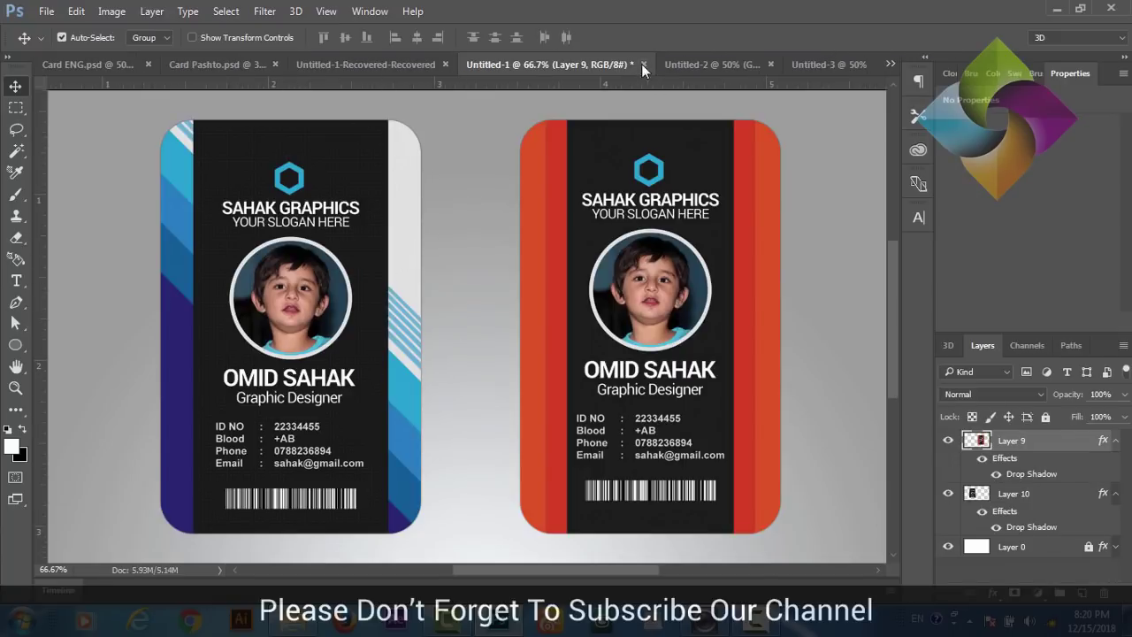
pyautogui.click(820, 62)
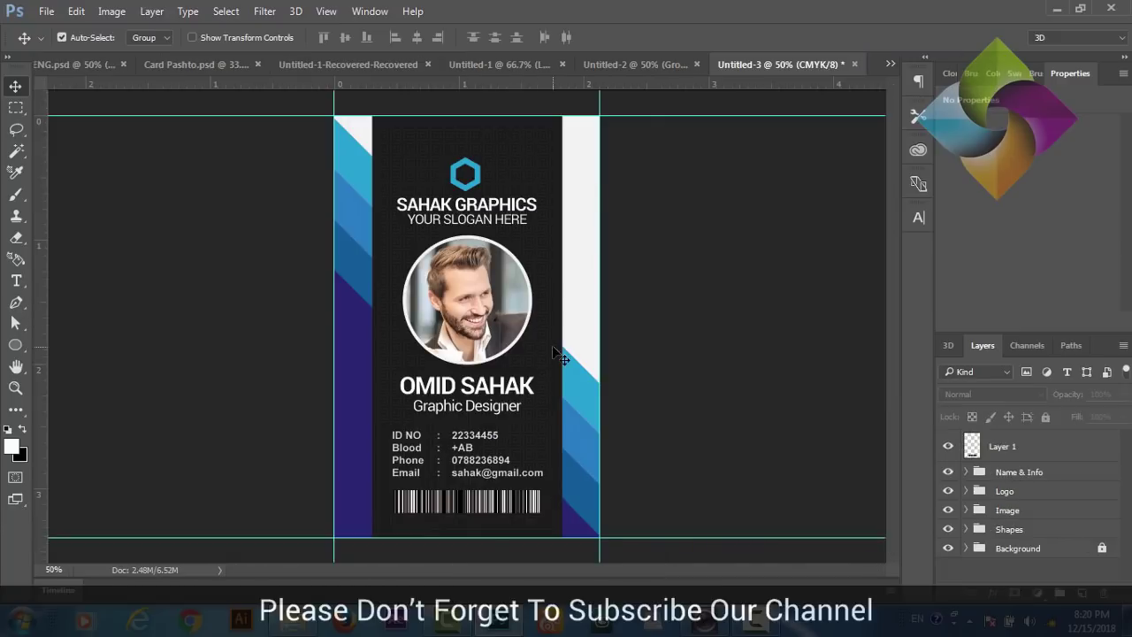
pyautogui.click(16, 346)
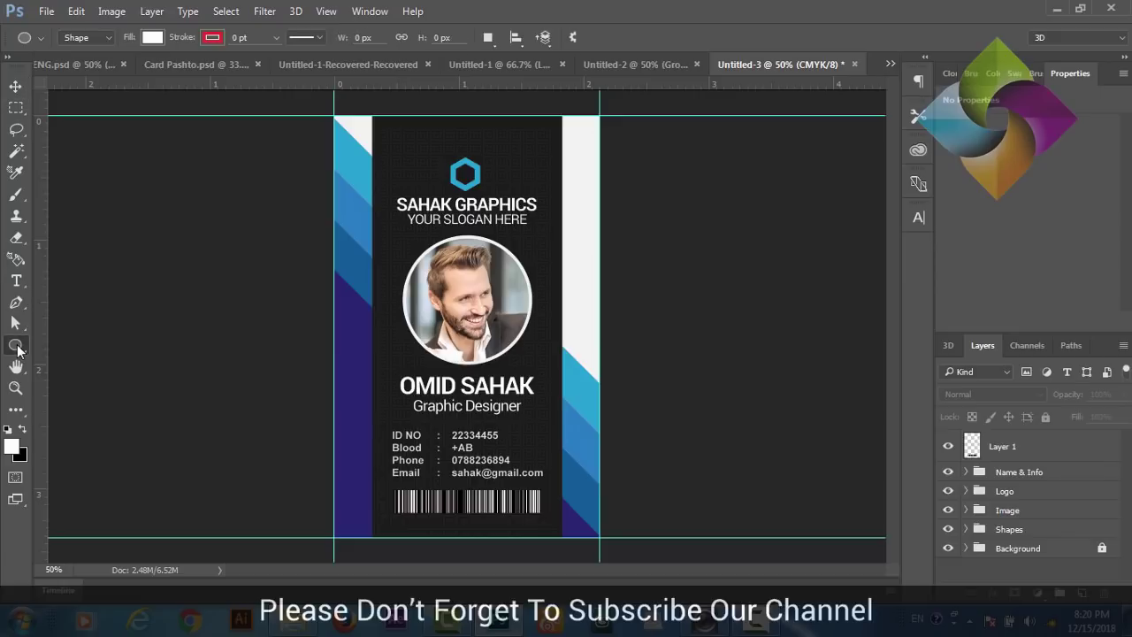
# Step: Draw a rounded rectangle covering the whole card between the guides
pyautogui.rightClick(17, 350)
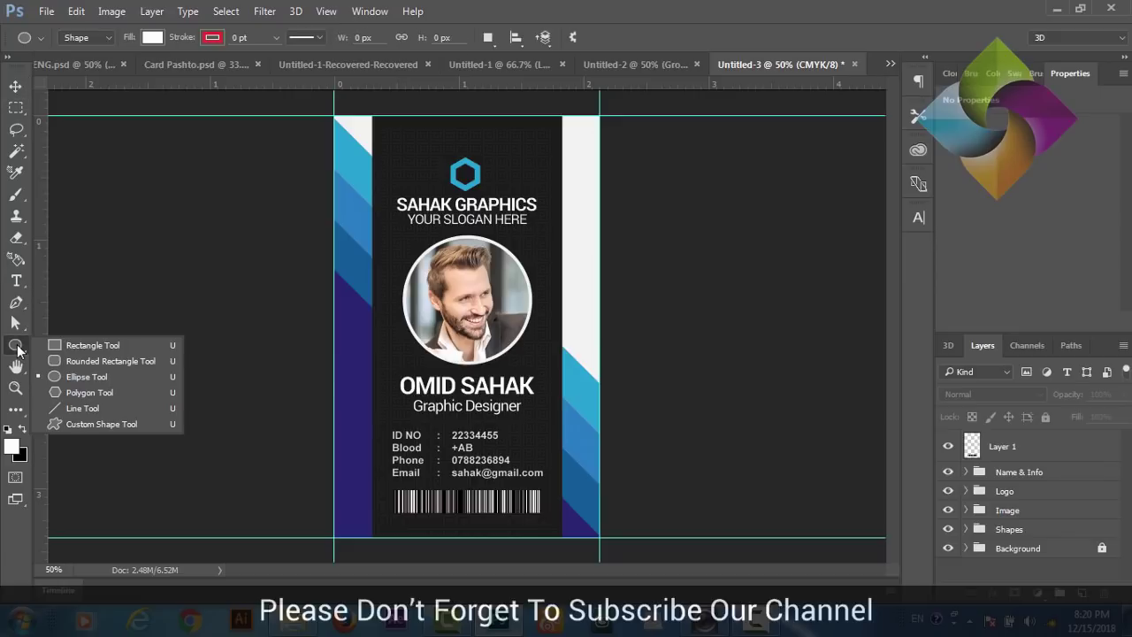
pyautogui.click(68, 363)
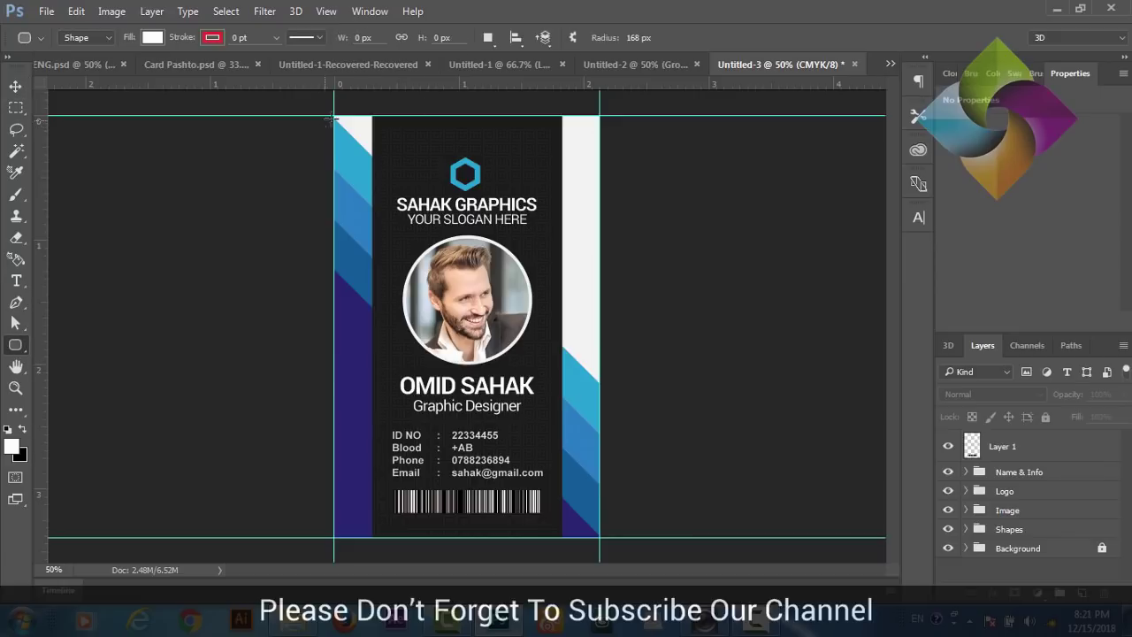
pyautogui.moveTo(335, 115)
pyautogui.mouseDown()
pyautogui.moveTo(600, 515)
pyautogui.moveTo(600, 536)
pyautogui.mouseUp()
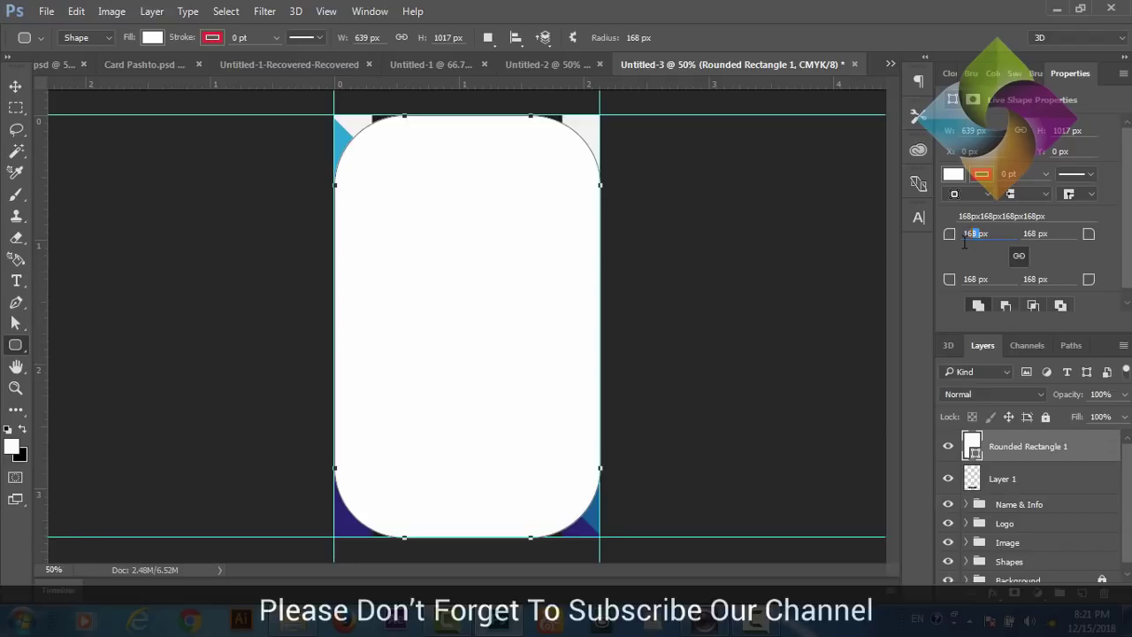
# Step: Change the rectangle's corner radius from 168 px to 80 px
pyautogui.moveTo(965, 243); pyautogui.dragTo(960, 243)
pyautogui.write('80')
pyautogui.press('Return')
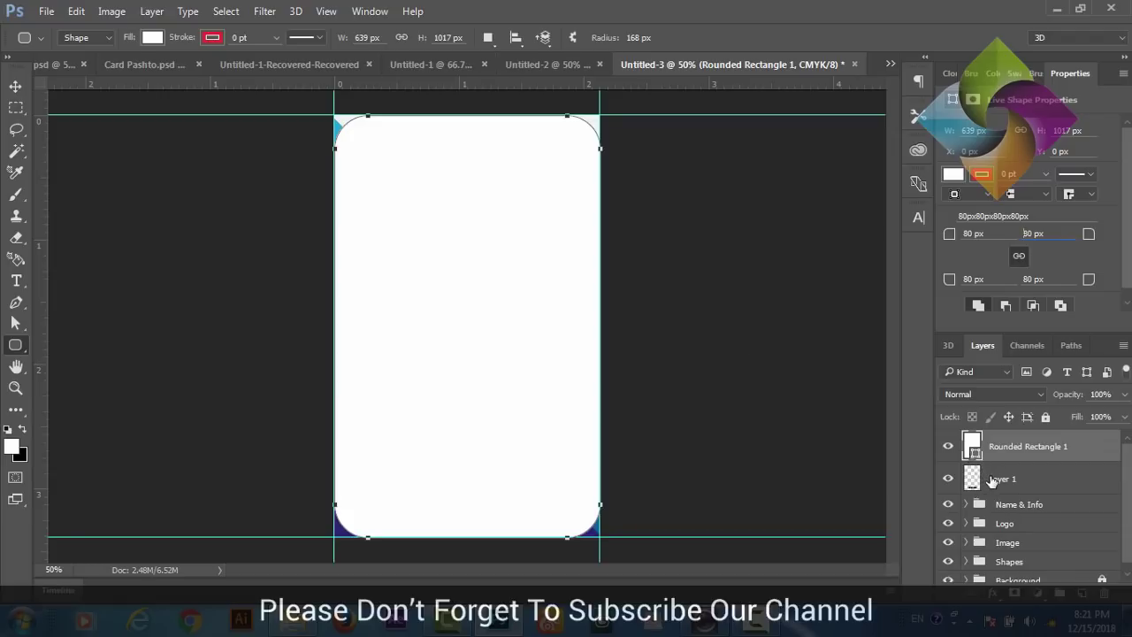
pyautogui.scroll(-1, 1130, 480)
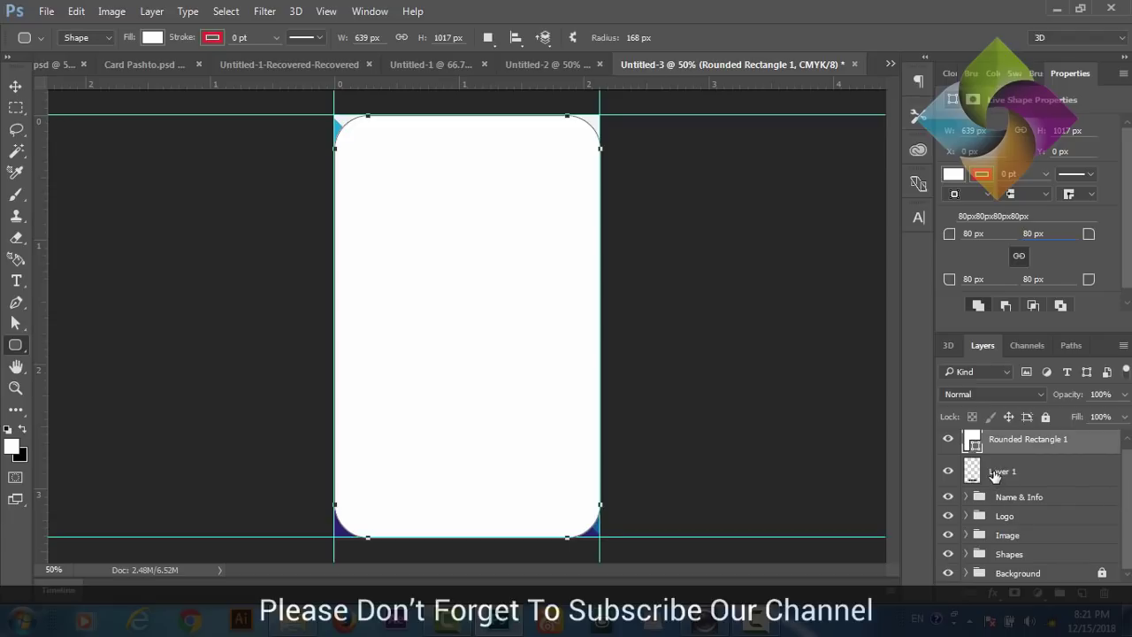
pyautogui.click(995, 473)
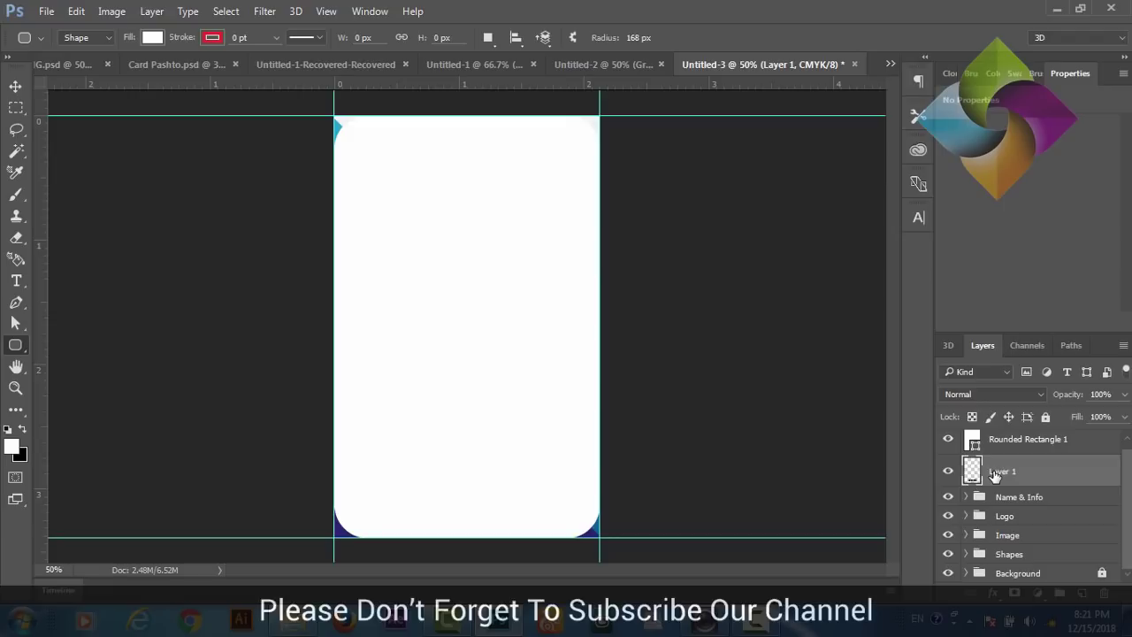
# Step: Put Layer 1 into a group named 'Bar code'
pyautogui.hotkey('ctrl', 'g')
pyautogui.doubleClick(1010, 463)
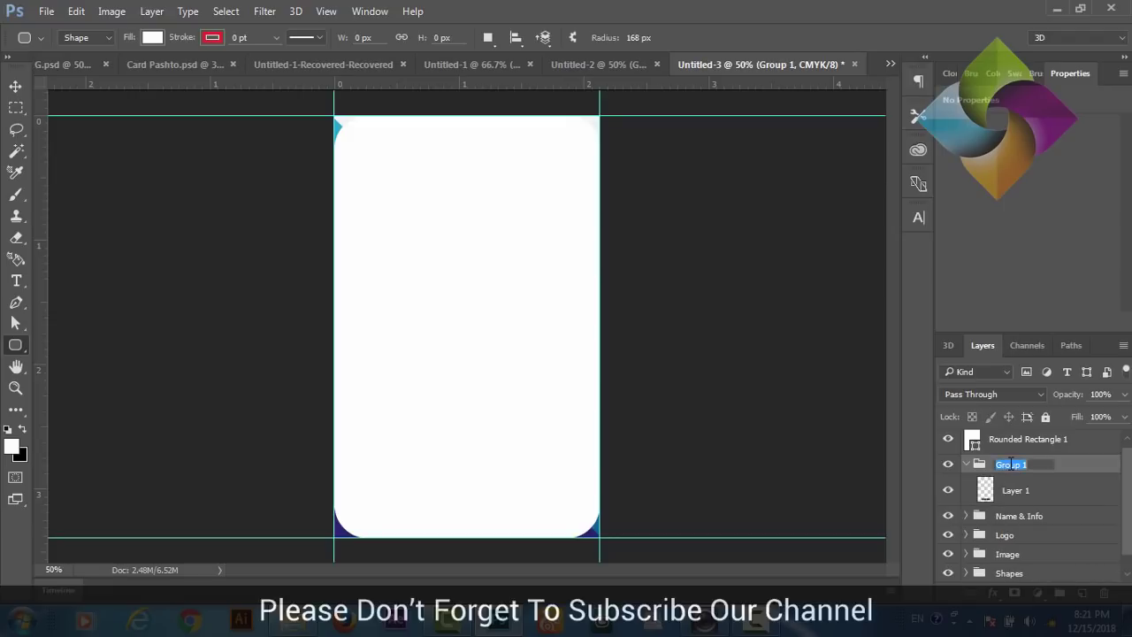
pyautogui.write('Bar')
pyautogui.write(' cod')
pyautogui.write('e')
pyautogui.press('Return')
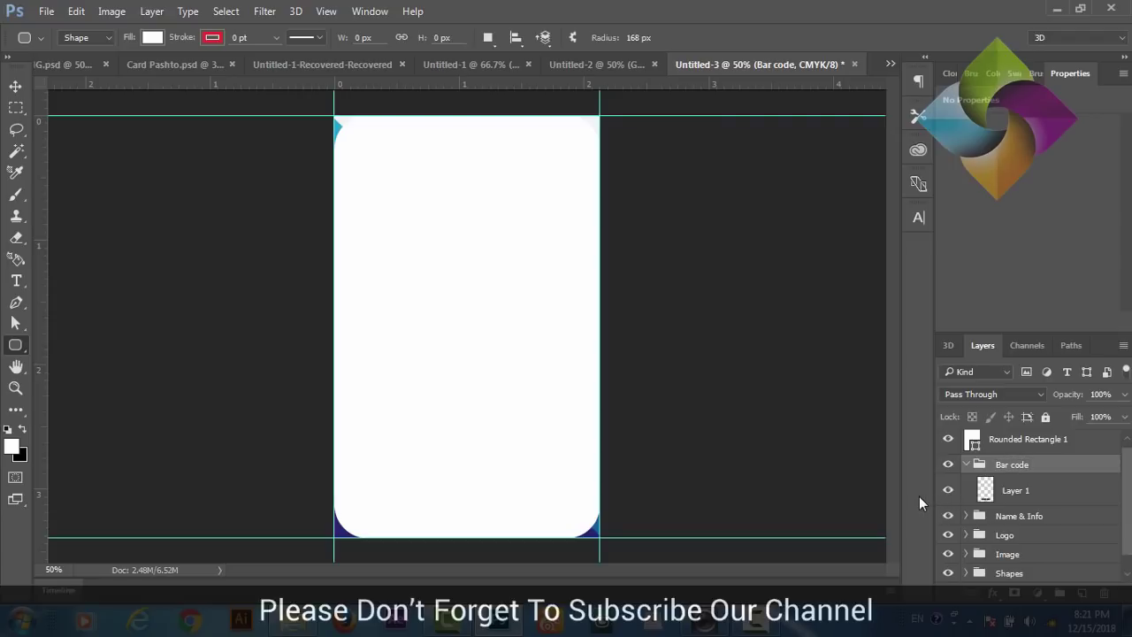
pyautogui.click(965, 465)
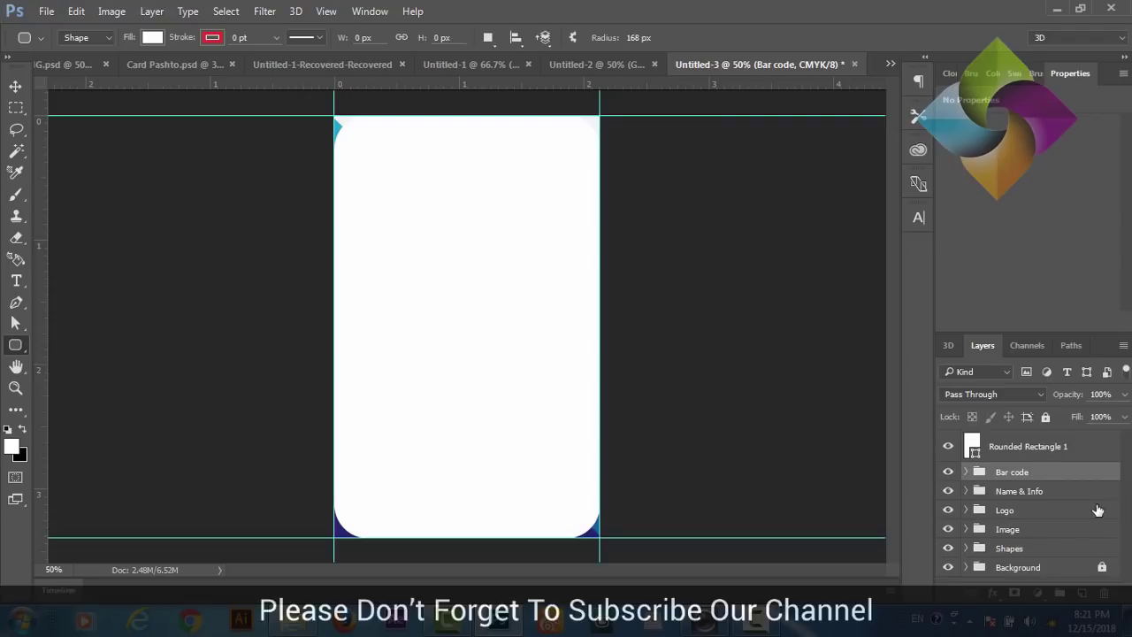
# Step: Group every card layer from Bar code to Background into a group named 'Card'
pyautogui.click(1017, 566)
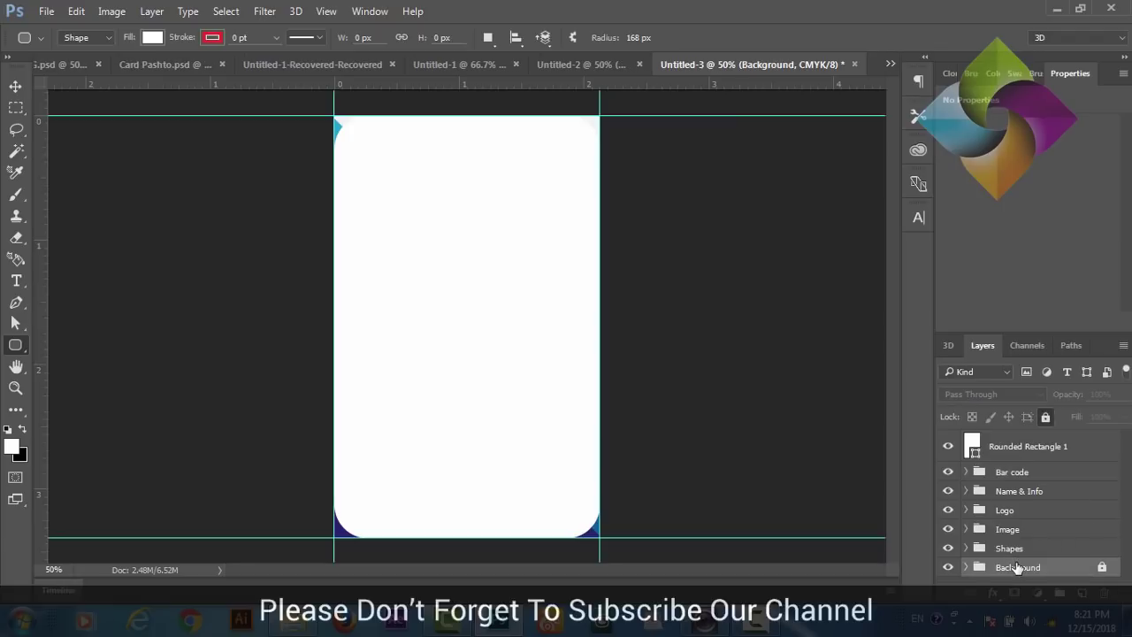
pyautogui.keyDown('shift'); pyautogui.click(1006, 475); pyautogui.keyUp('shift')
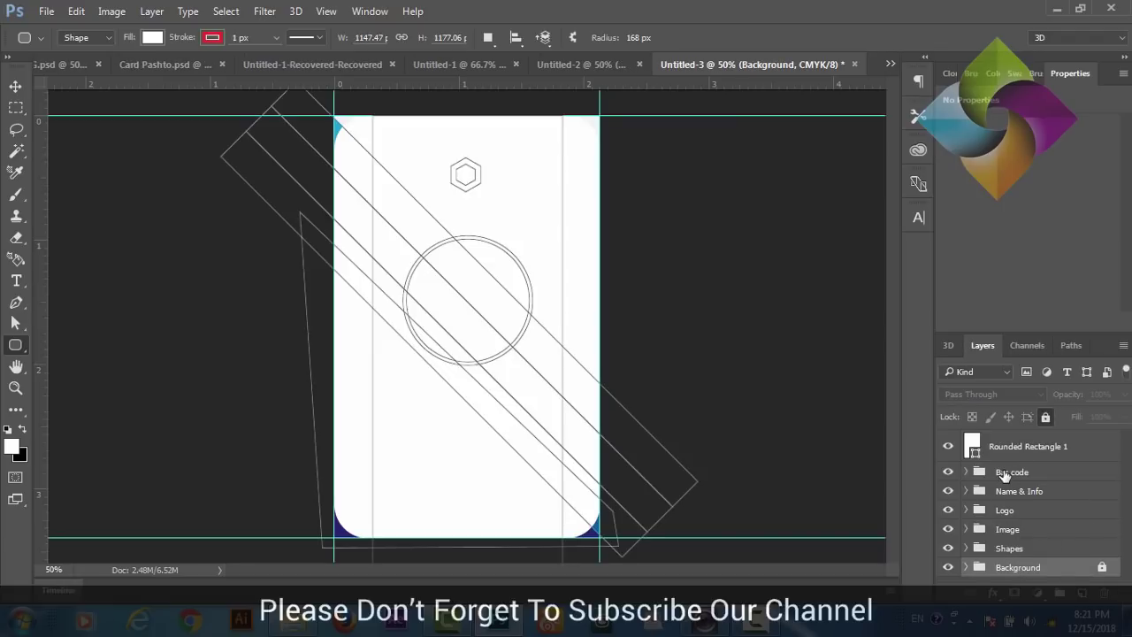
pyautogui.hotkey('ctrl', 'g')
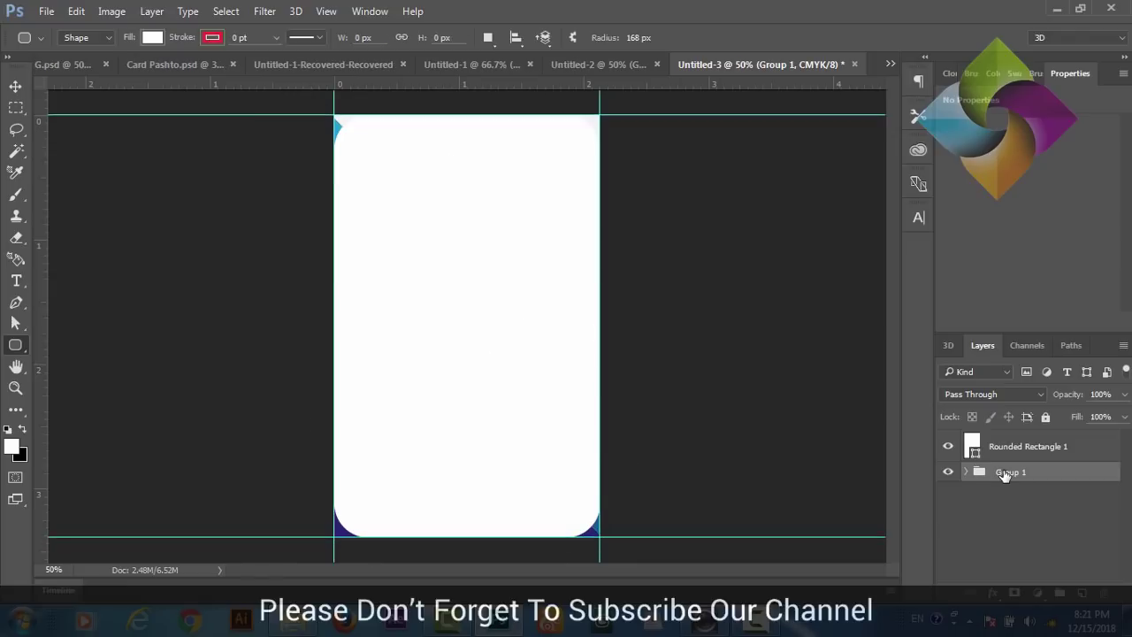
pyautogui.doubleClick(1008, 472)
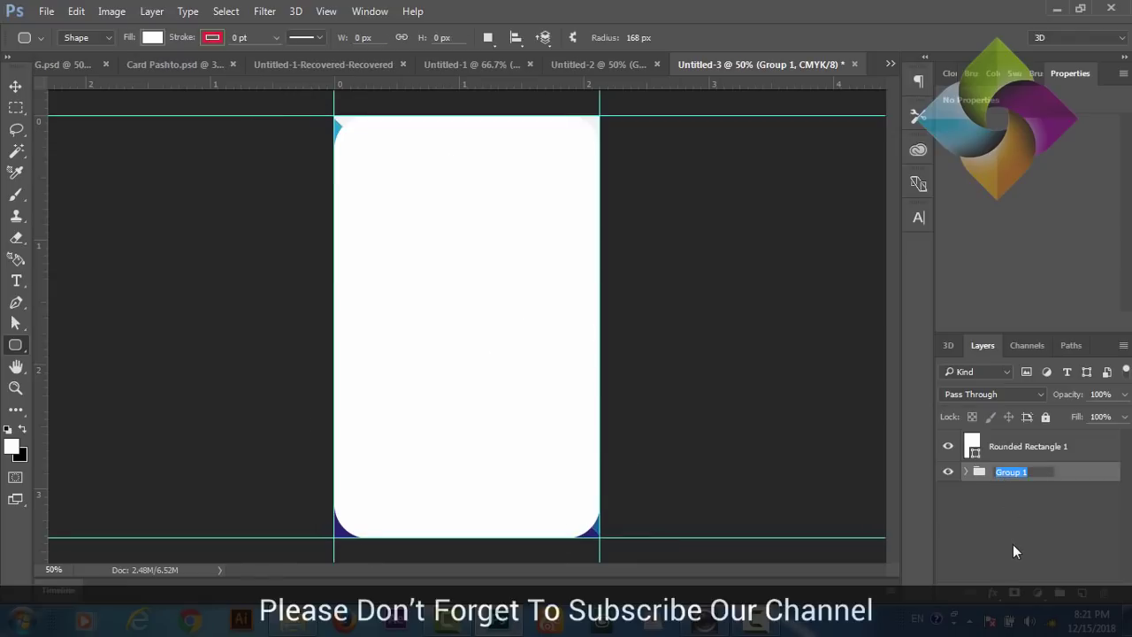
pyautogui.write('Ca')
pyautogui.write('rd')
pyautogui.press('Return')
pyautogui.click(999, 514)
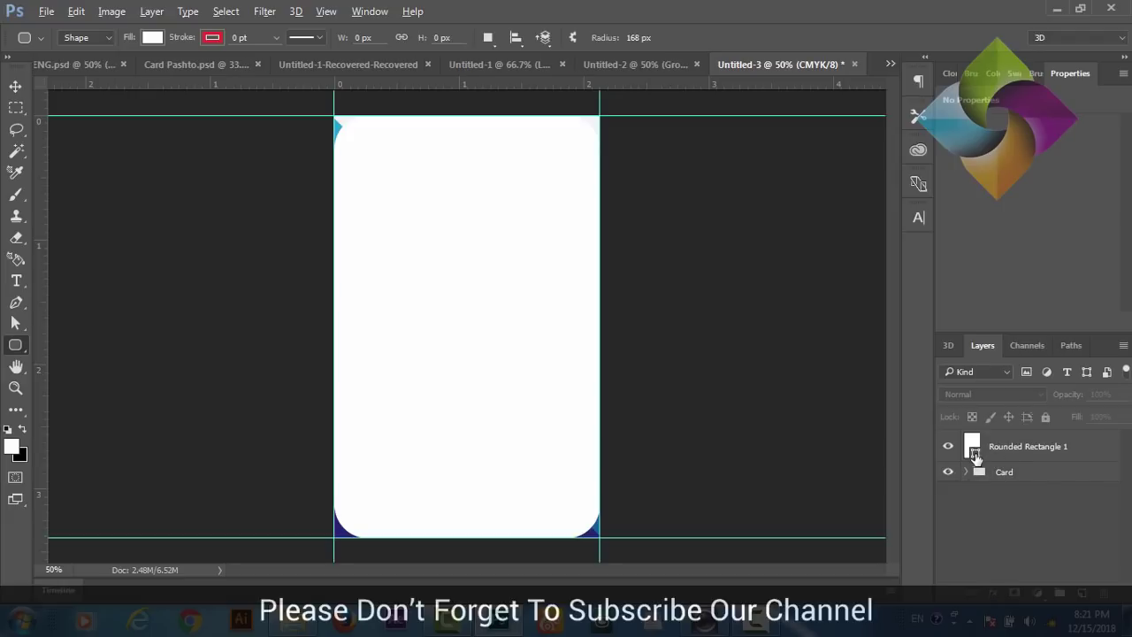
# Step: Load Rounded Rectangle 1's shape as a selection
pyautogui.click(974, 453)
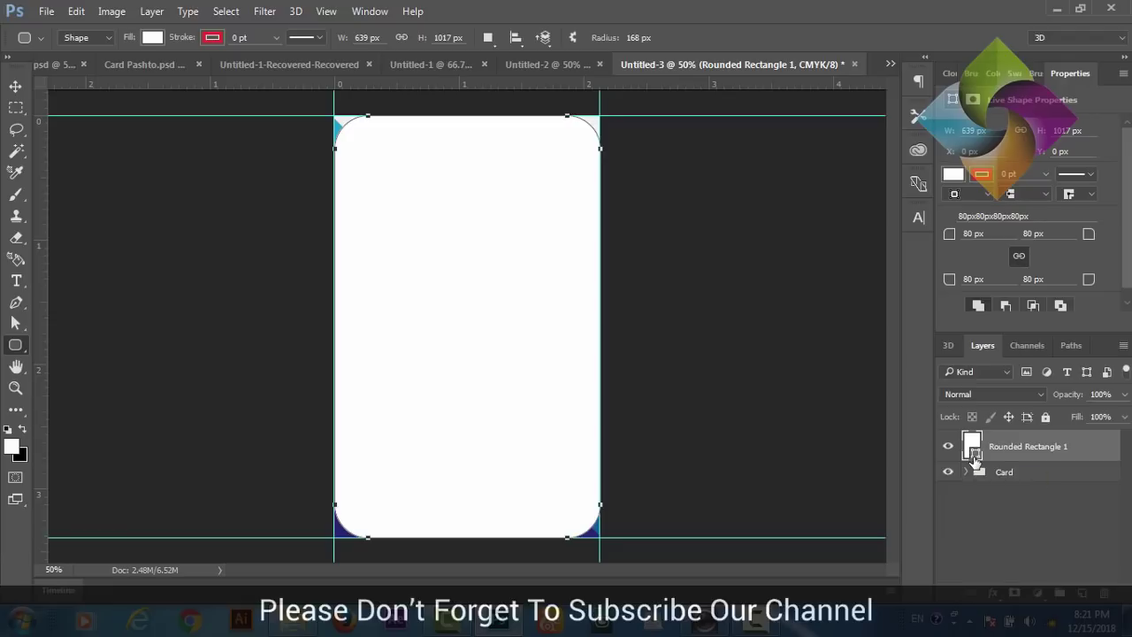
pyautogui.moveTo(974, 456); pyautogui.dragTo(975, 455)
pyautogui.keyDown('ctrl'); pyautogui.click(975, 453); pyautogui.keyUp('ctrl')
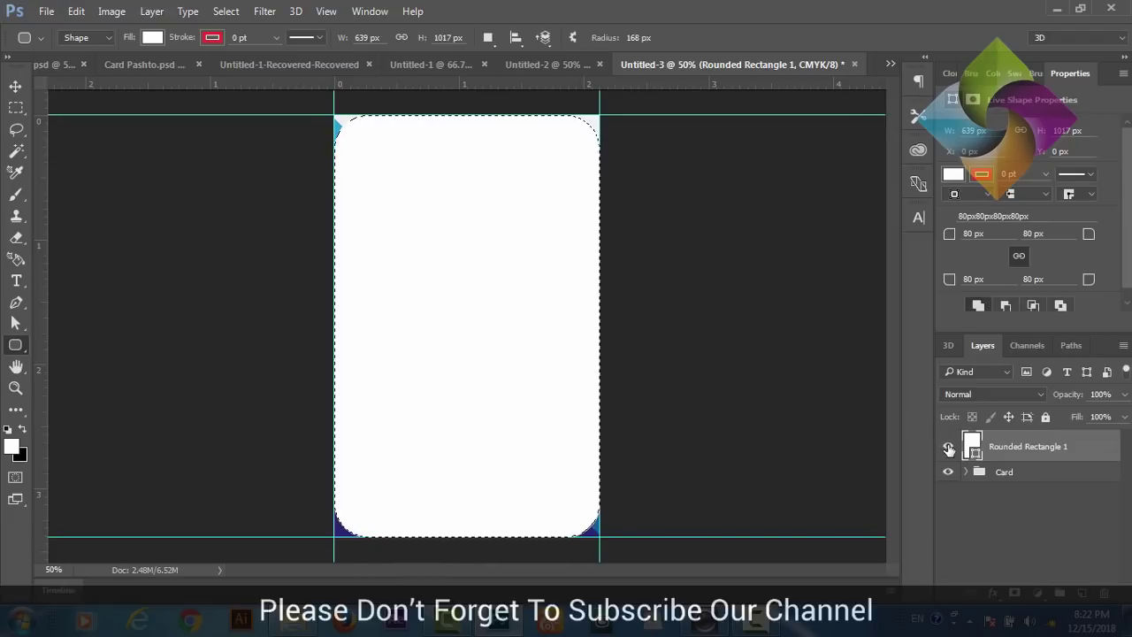
# Step: Hide Rounded Rectangle 1 and add a layer mask to the Card group from the rounded selection
pyautogui.click(947, 445)
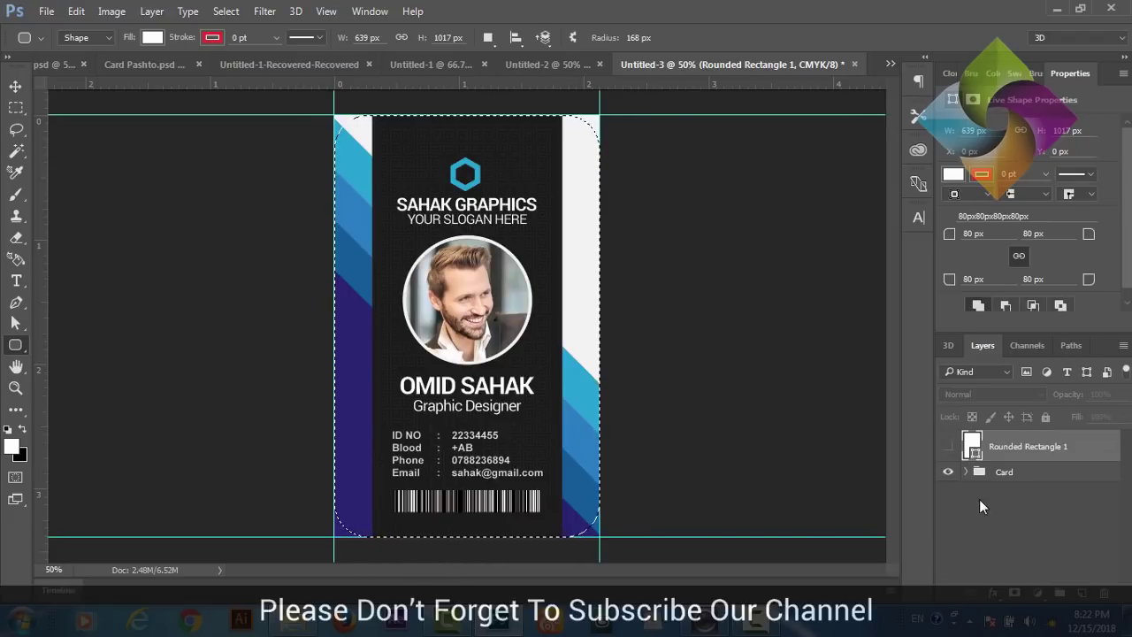
pyautogui.click(1002, 476)
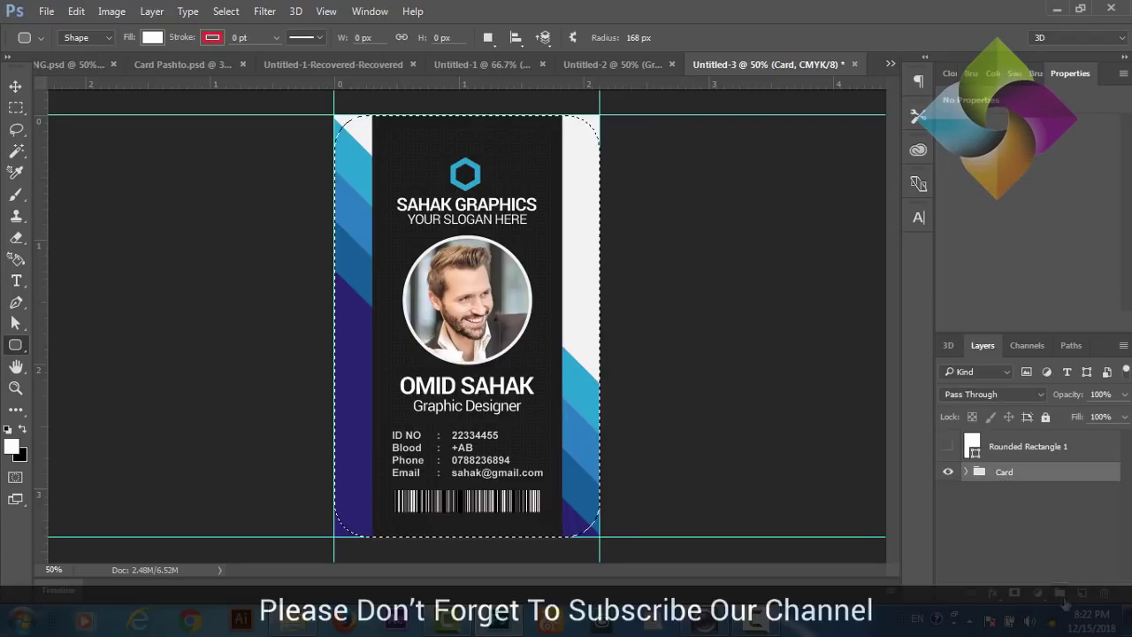
pyautogui.click(1015, 593)
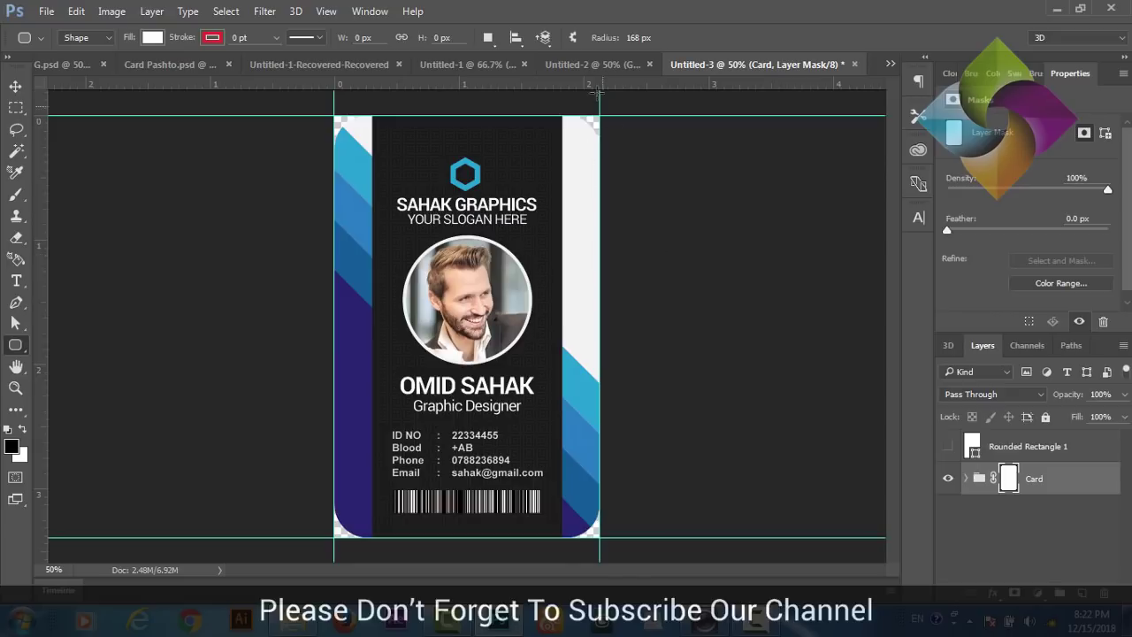
pyautogui.click(446, 66)
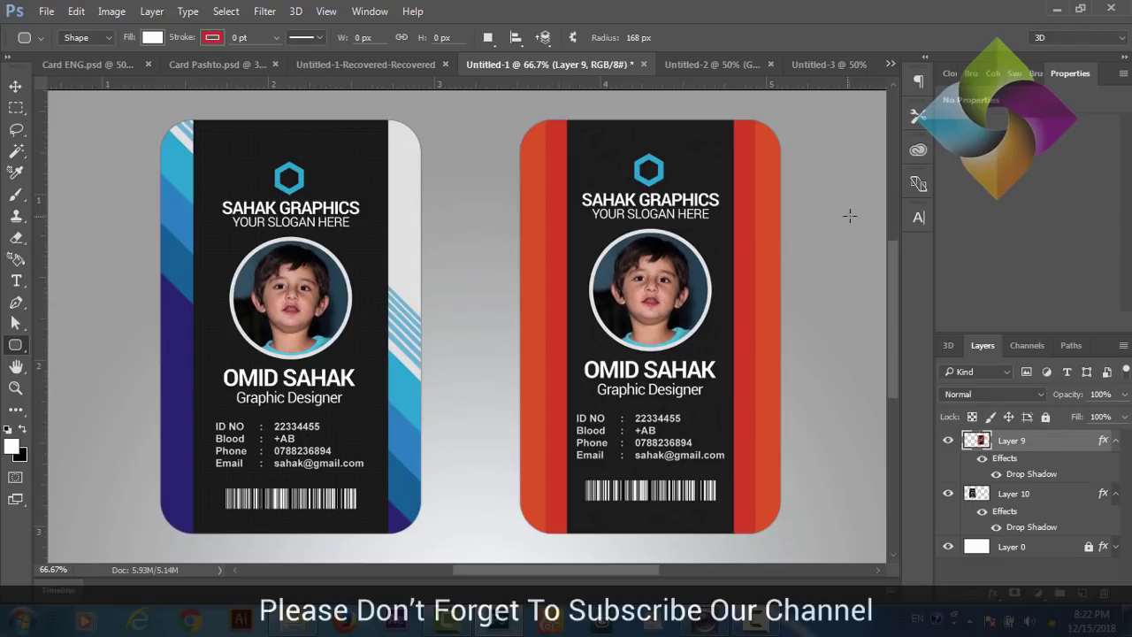
pyautogui.click(802, 59)
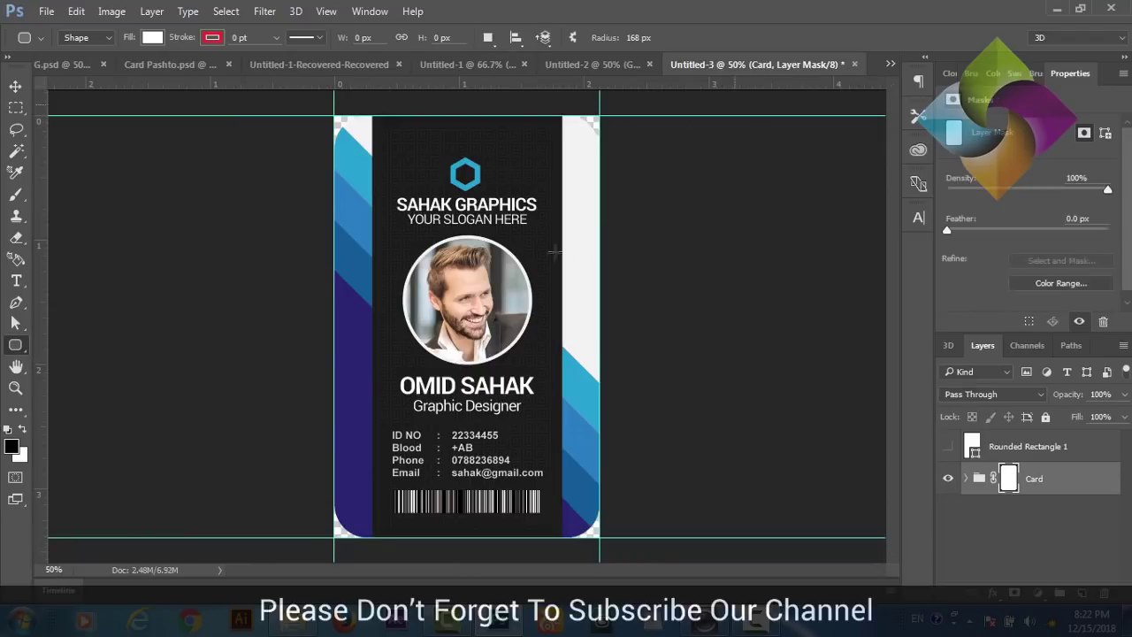